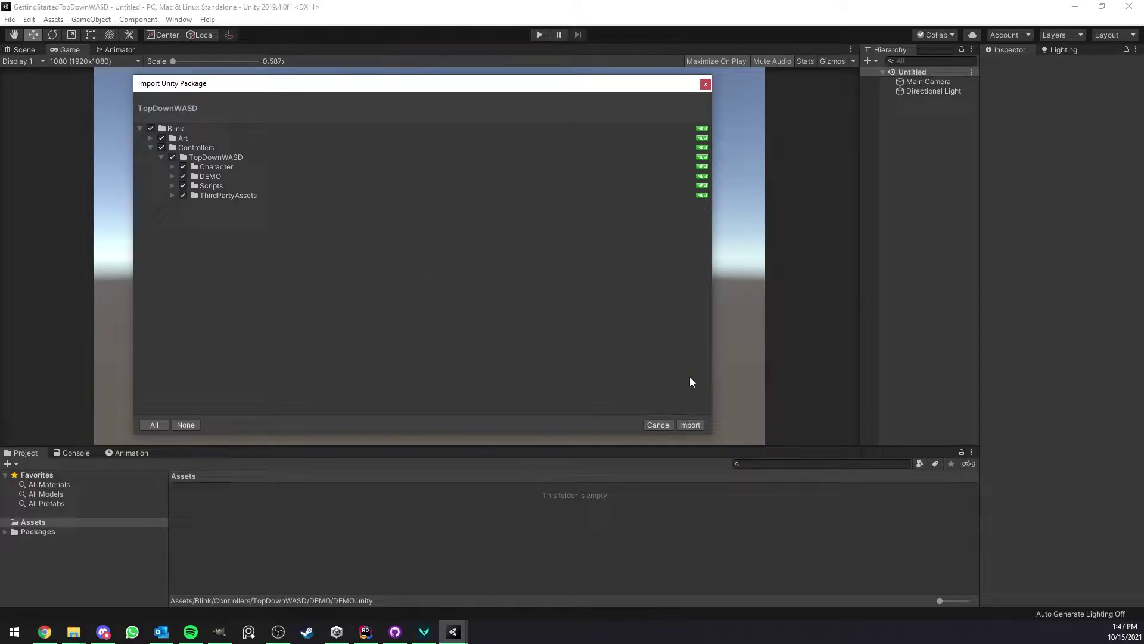
# Import all contents of the TopDownWASD package and open the DEMO scene from its DEMO folder.
pyautogui.click(689, 424)
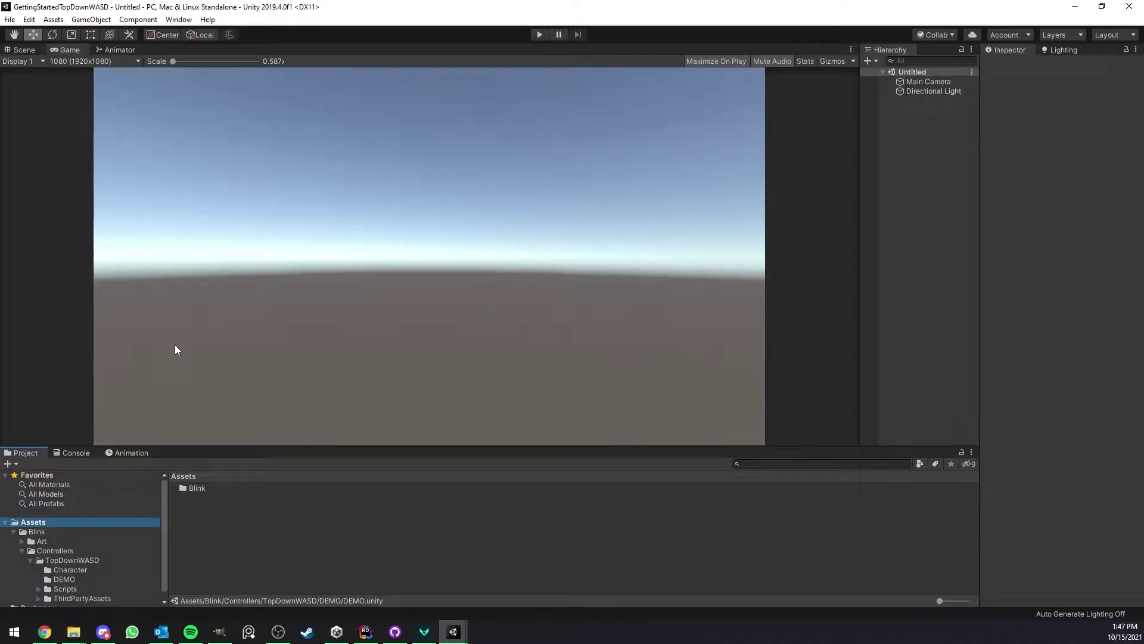
pyautogui.scroll(-1, 76, 516)
pyautogui.click(77, 570)
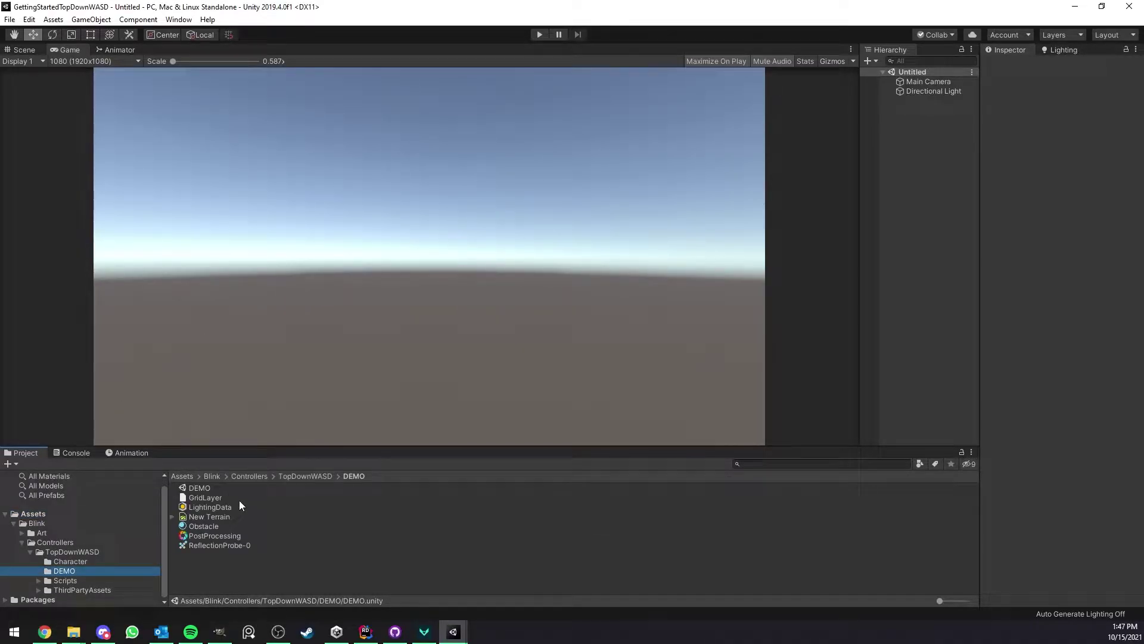
pyautogui.doubleClick(224, 489)
# Run the DEMO scene and test zooming the game camera in and out on the character.
pyautogui.click(539, 34)
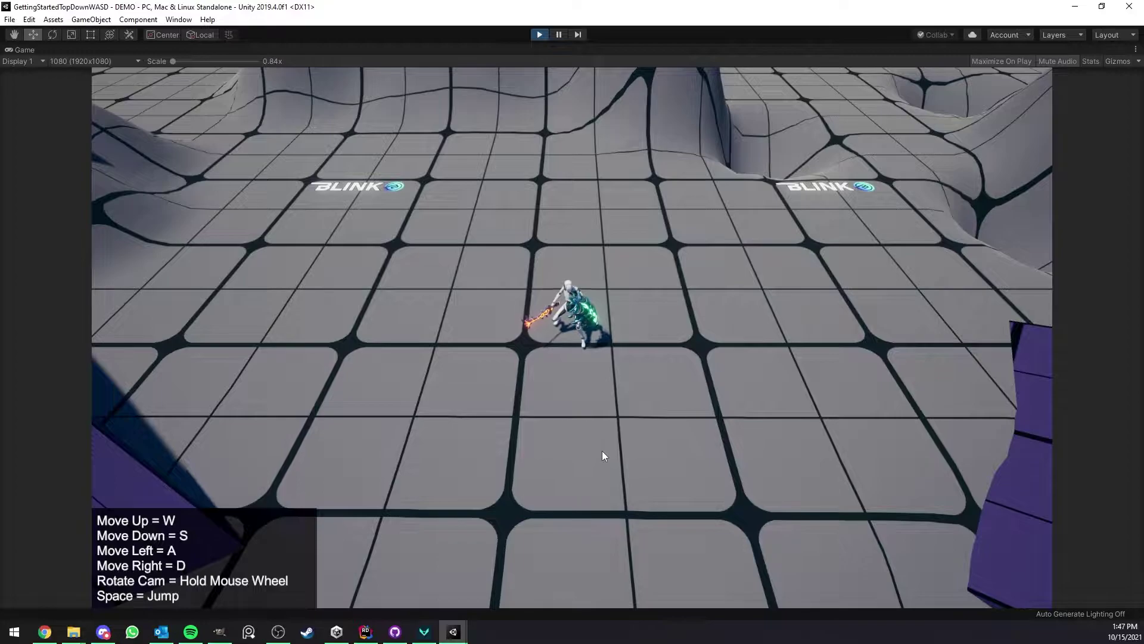
pyautogui.scroll(4, 569, 396)
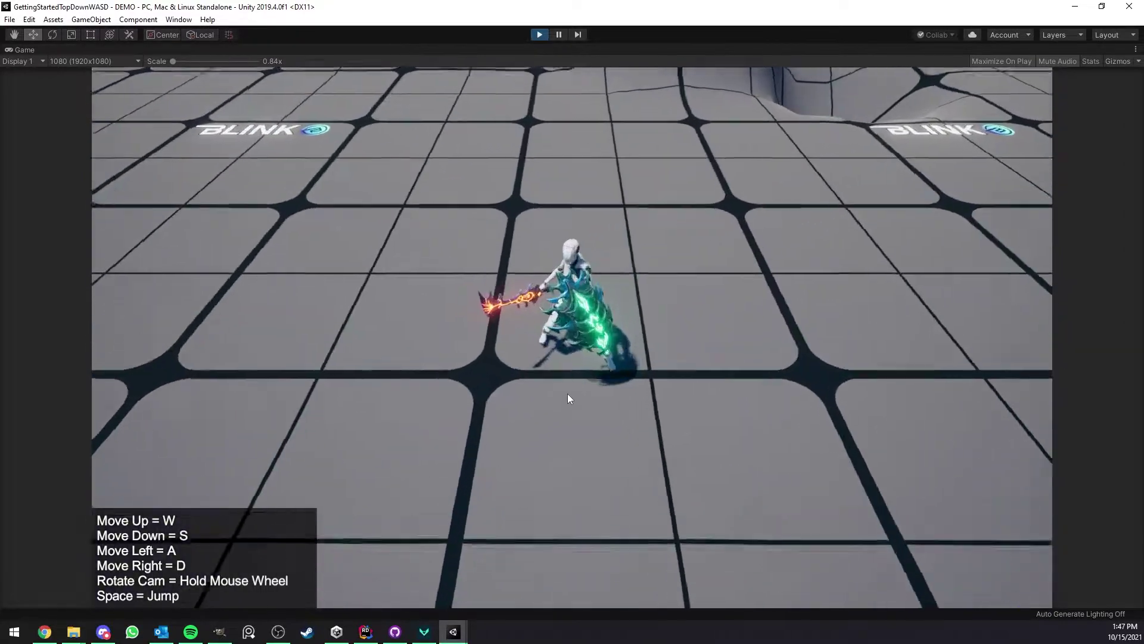
pyautogui.scroll(-5, 577, 400)
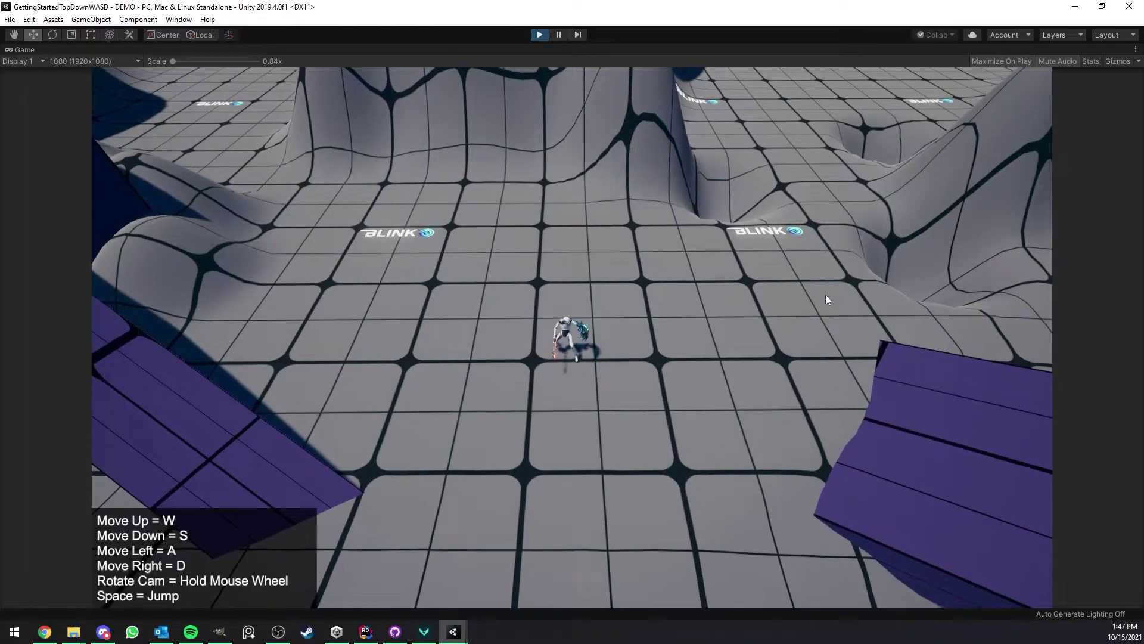
# Test running, jumping and rotating the camera around the character in the running demo.
pyautogui.press('s')
pyautogui.press('d')
pyautogui.press('w')
pyautogui.press('space')
pyautogui.press('d')
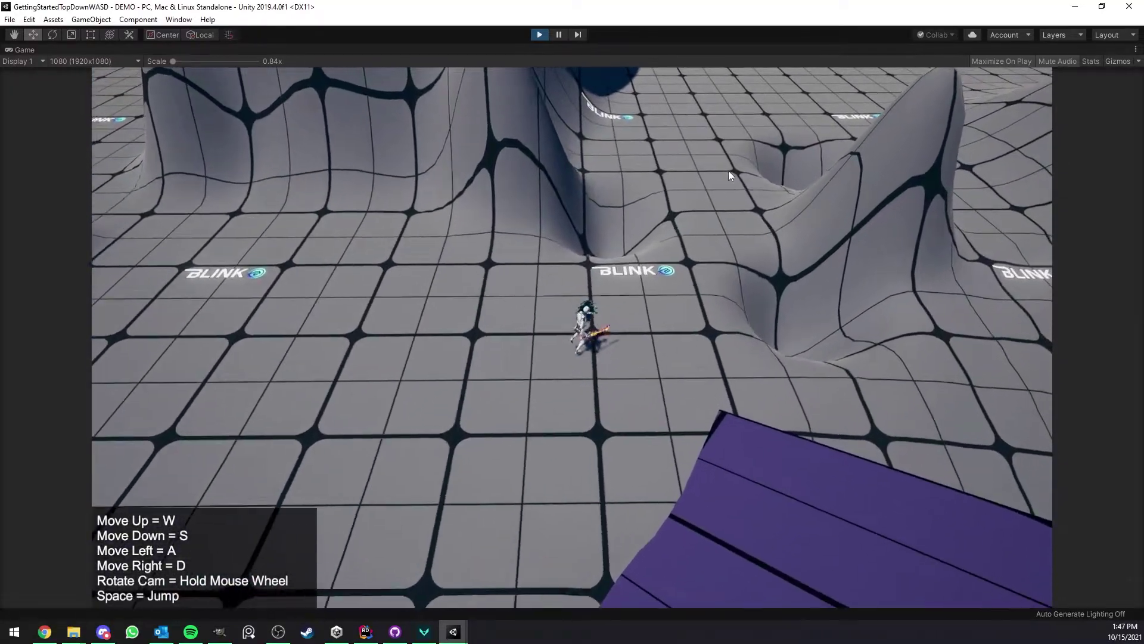
pyautogui.moveTo(675, 177); pyautogui.dragTo(558, 192, button='middle')
pyautogui.press('w')
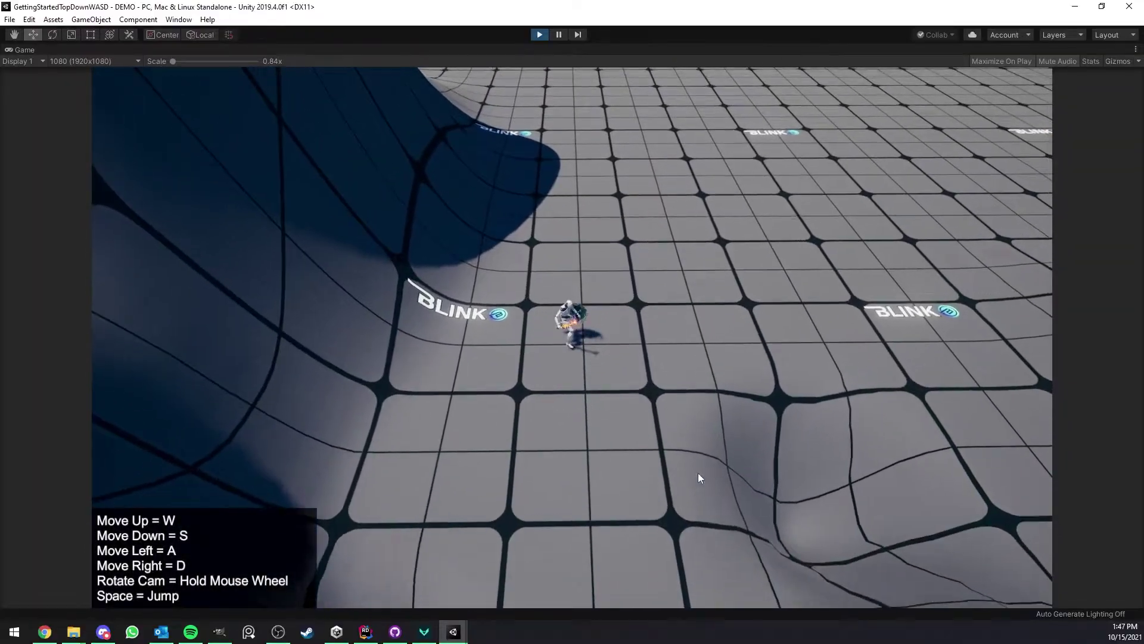
# Run the character across the open ground while varying its facing direction, and test the camera zoom range.
pyautogui.press('w')
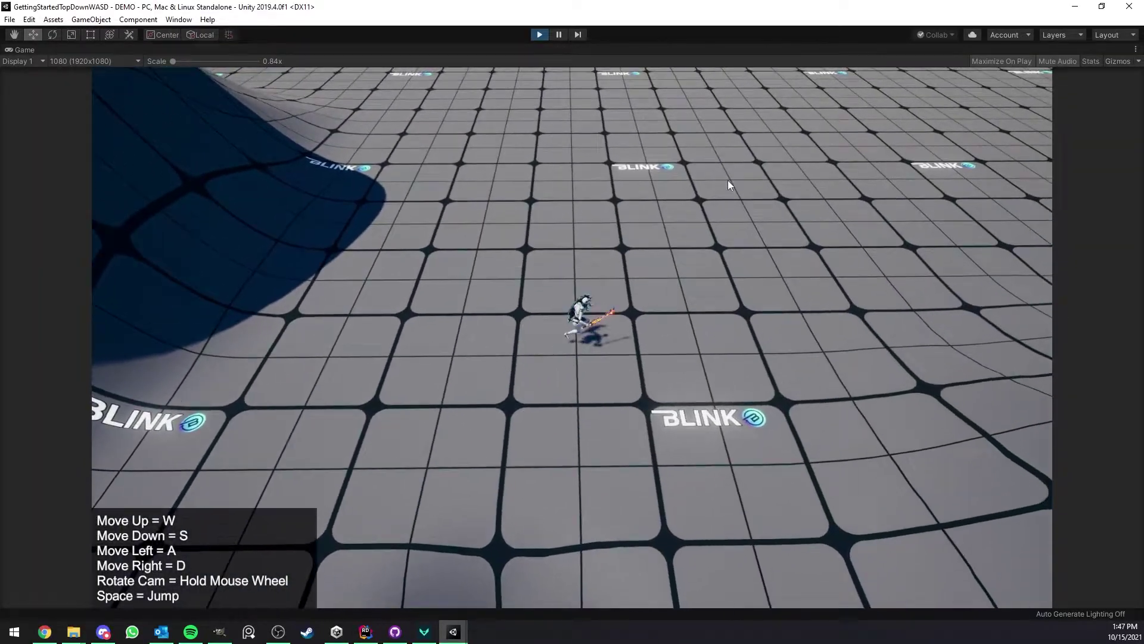
pyautogui.press('w')
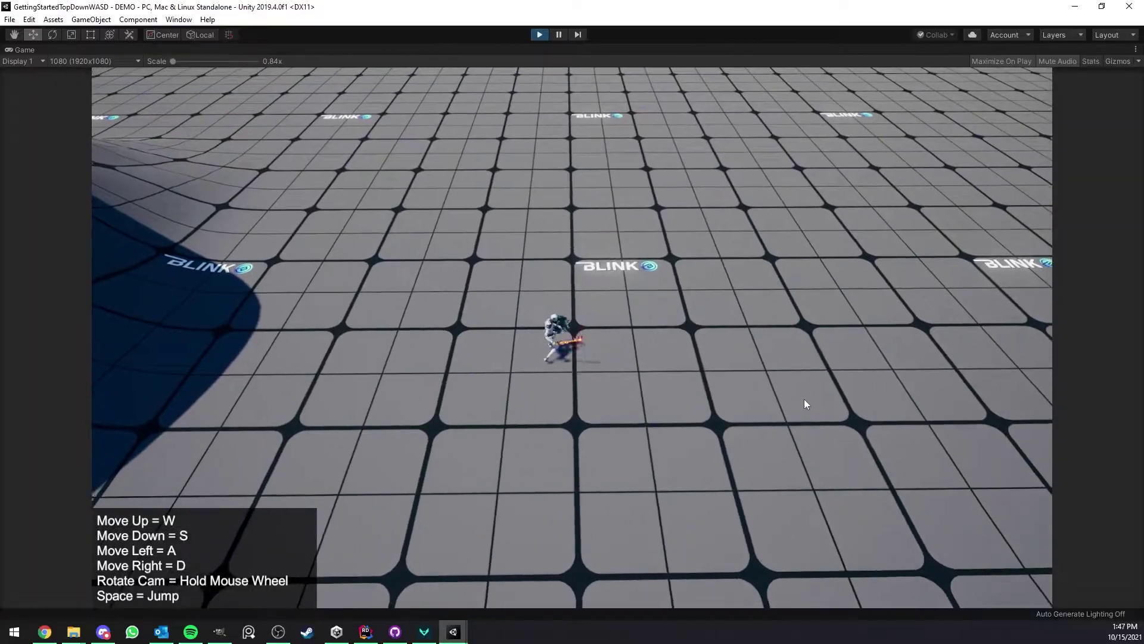
pyautogui.press('w')
pyautogui.press('d')
pyautogui.press('s')
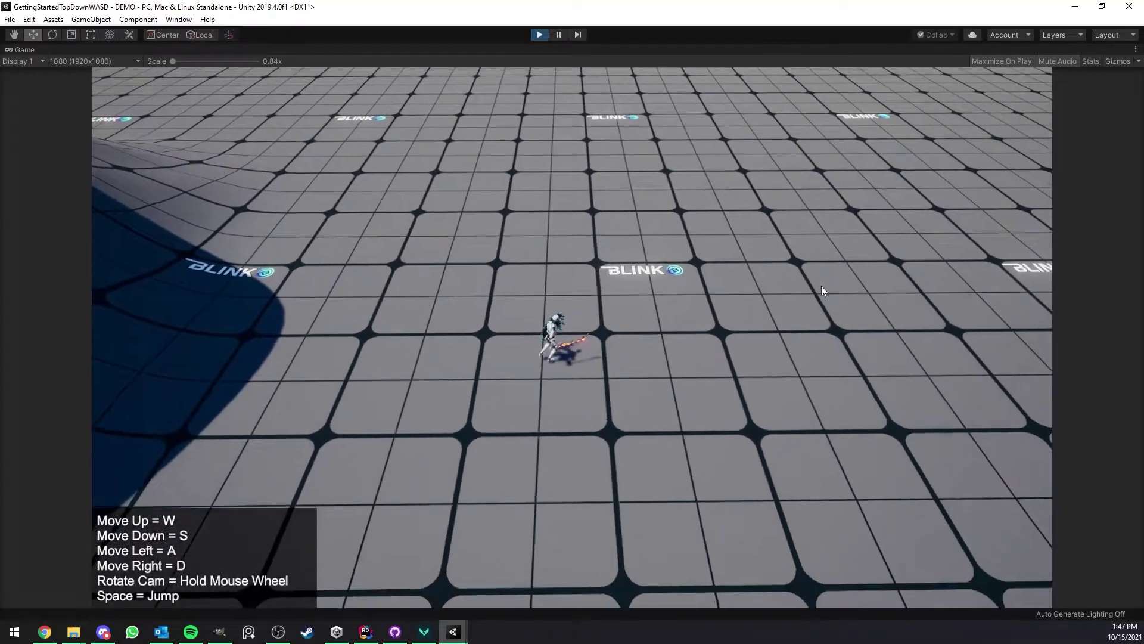
pyautogui.press('a')
pyautogui.press('w')
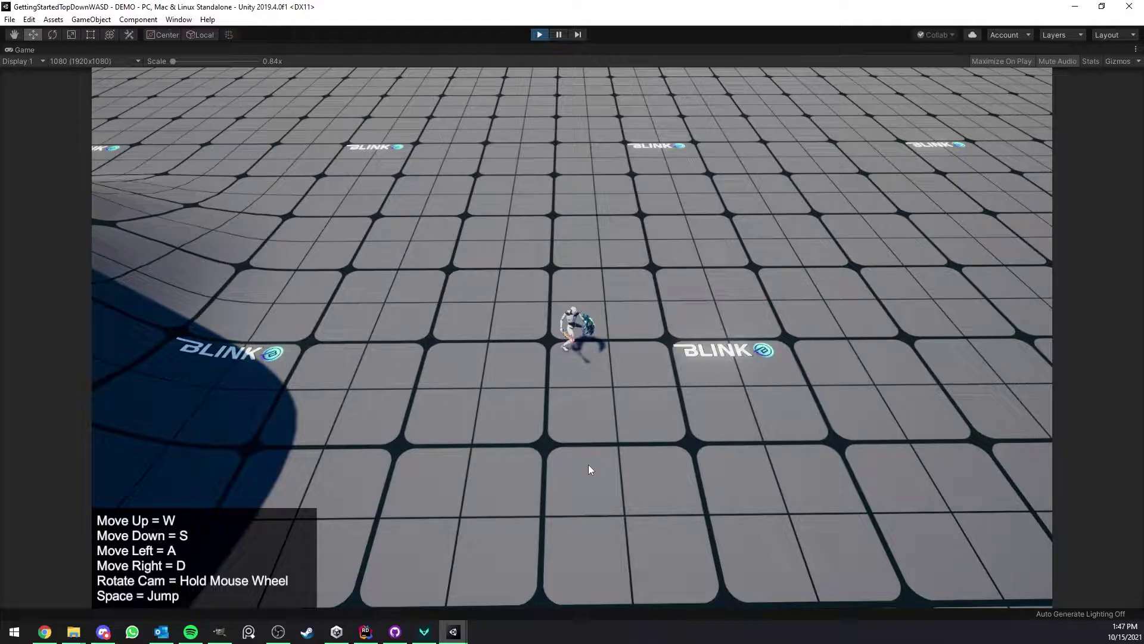
pyautogui.press('w')
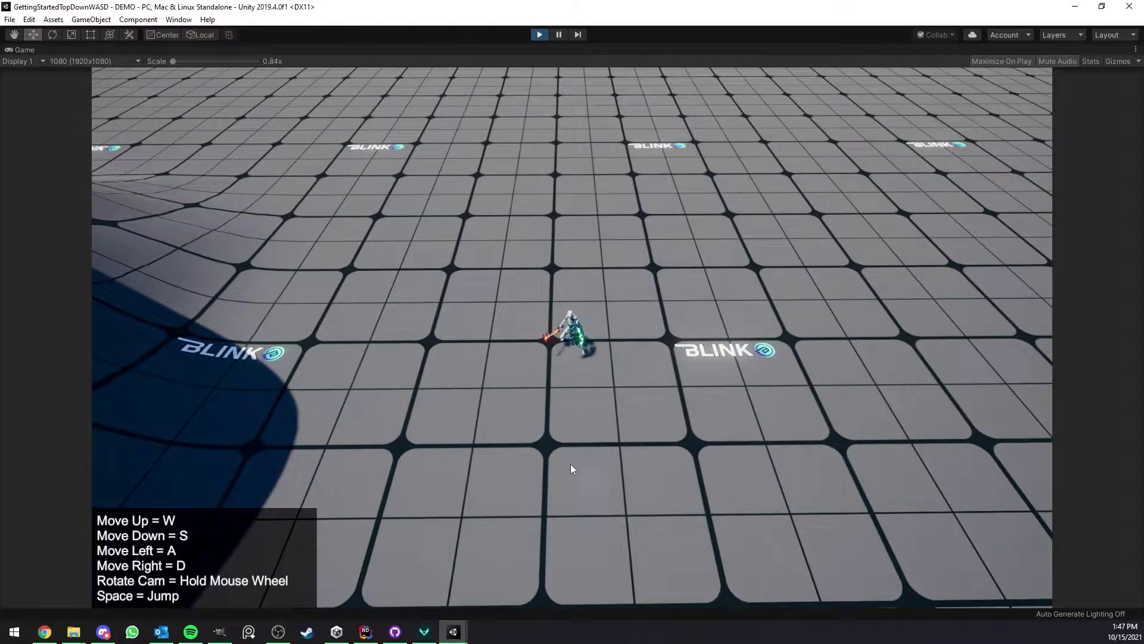
pyautogui.scroll(8, 577, 439)
pyautogui.scroll(-8, 577, 439)
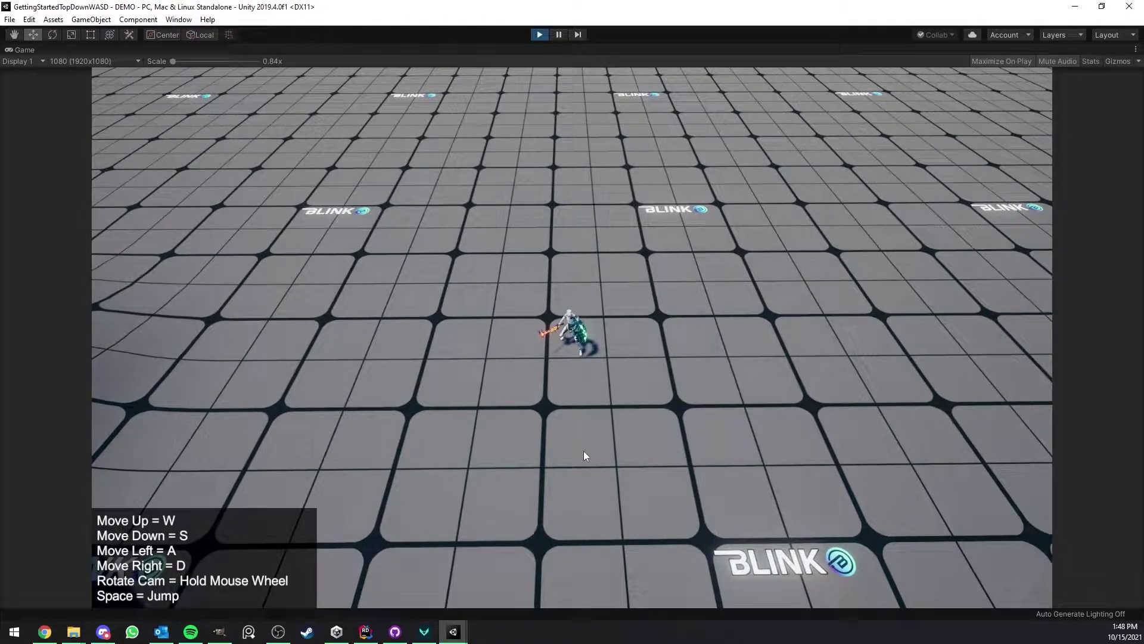
# Move the character up, left, down and right and make it jump while keeping its aim point fixed.
pyautogui.press('w')
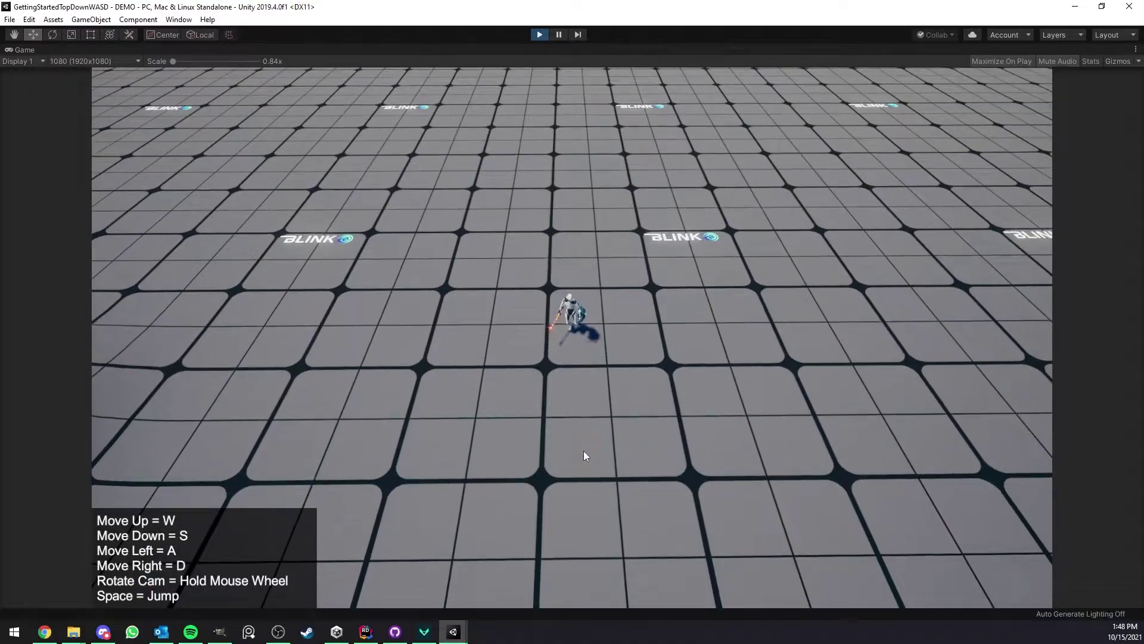
pyautogui.press('a')
pyautogui.press('s')
pyautogui.press('d')
pyautogui.press('w')
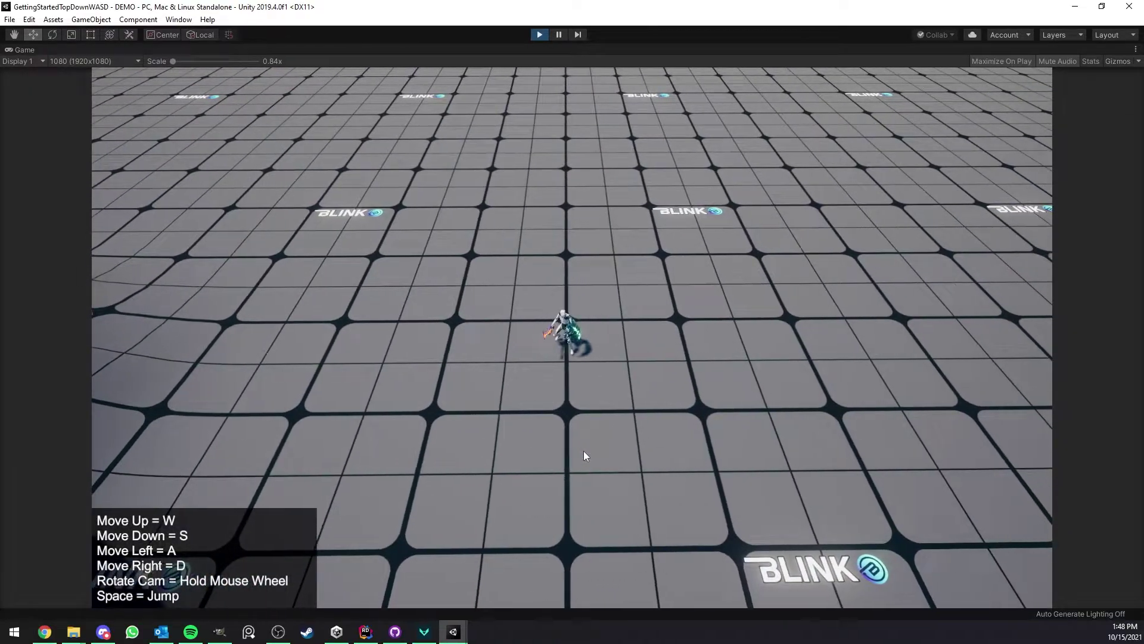
pyautogui.press('a')
pyautogui.press('s')
pyautogui.press('w')
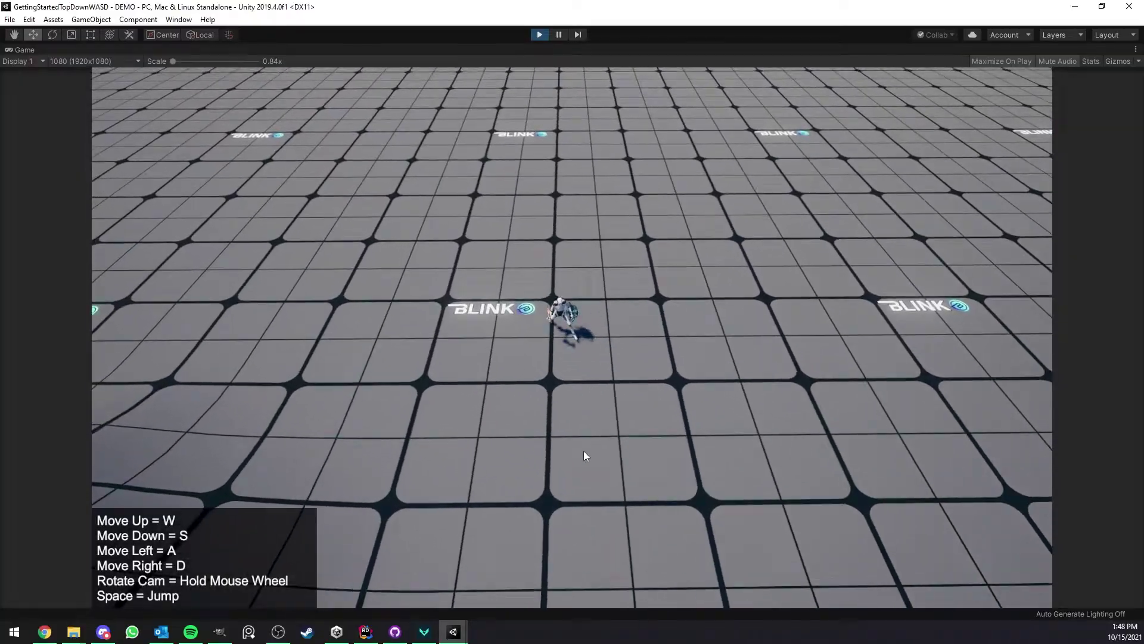
pyautogui.press('d')
pyautogui.press('s')
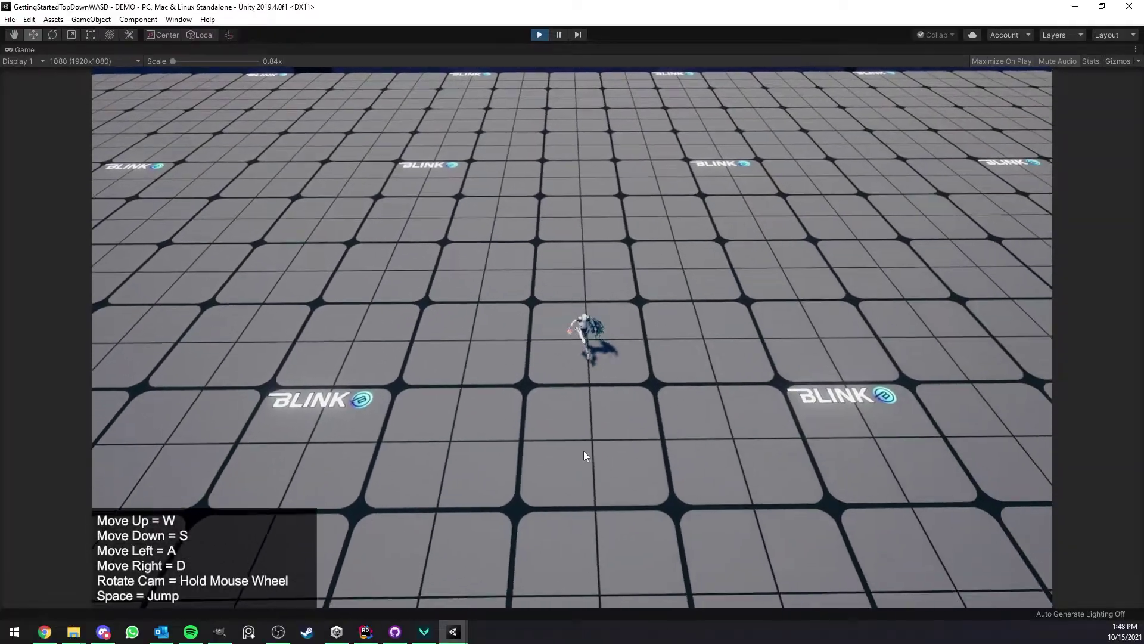
pyautogui.press('space')
pyautogui.press('s')
pyautogui.press('a')
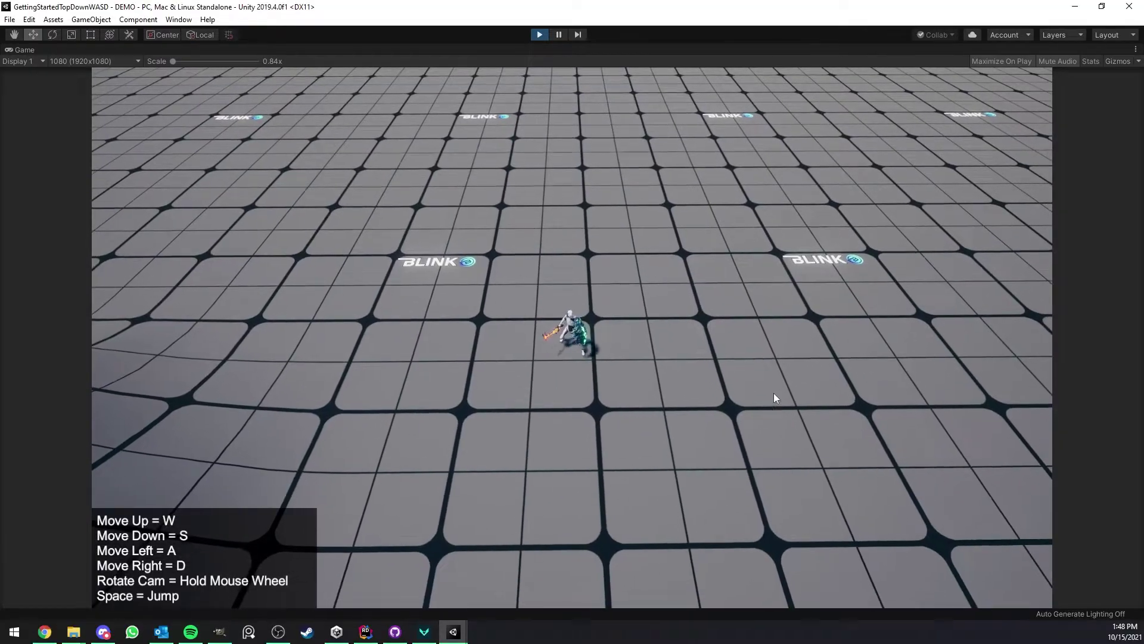
# Inspect the character close up and from afar, and move it down the terrain while it faces the camera.
pyautogui.scroll(5, 582, 404)
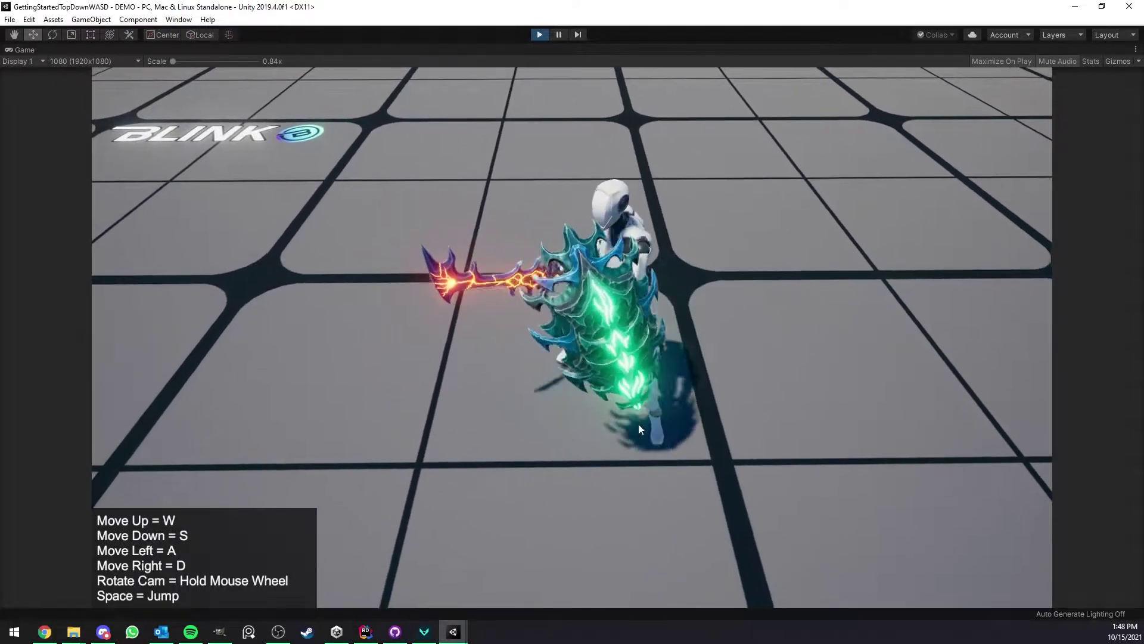
pyautogui.scroll(-5, 650, 414)
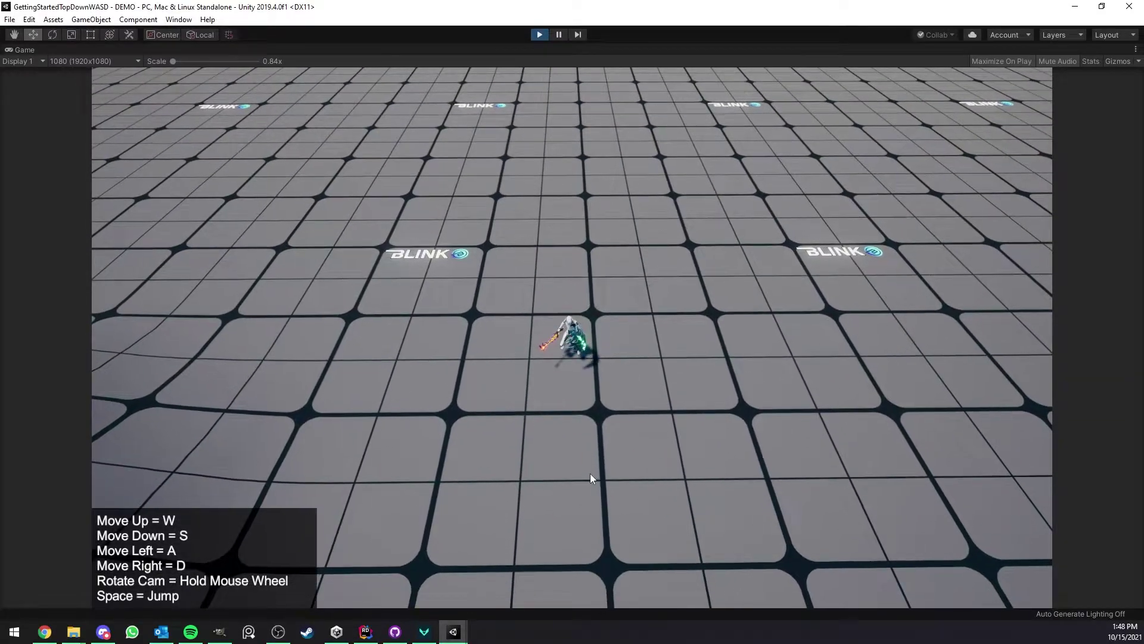
pyautogui.press('s')
pyautogui.press('s')
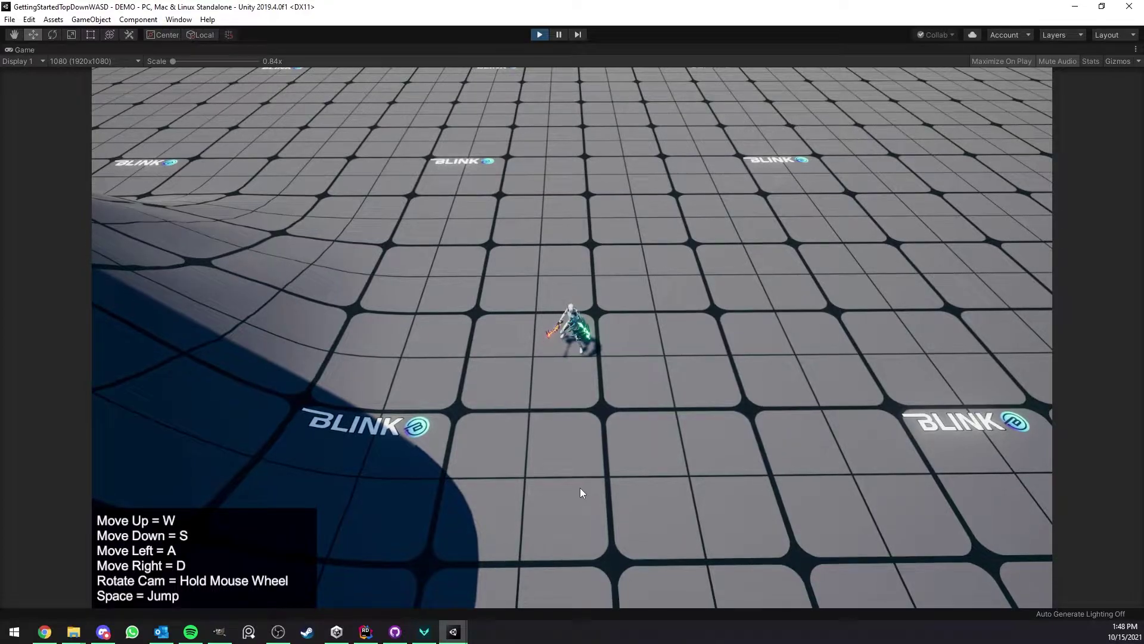
# Move the character up toward the terrain's far edge, turning it from facing backward to facing forward.
pyautogui.press('w')
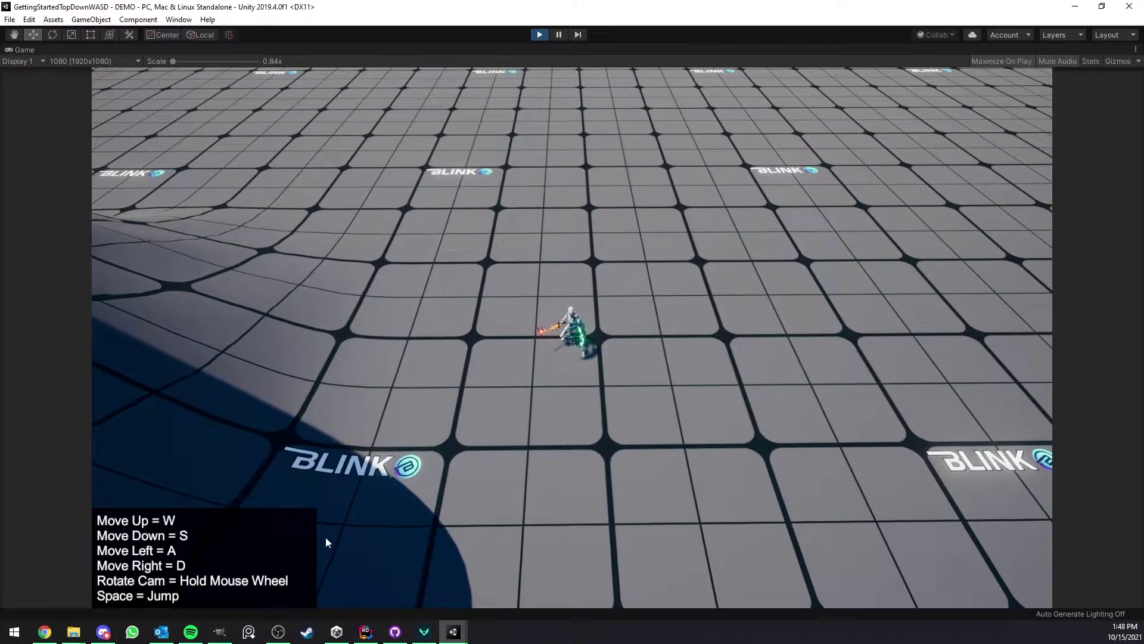
pyautogui.press('w')
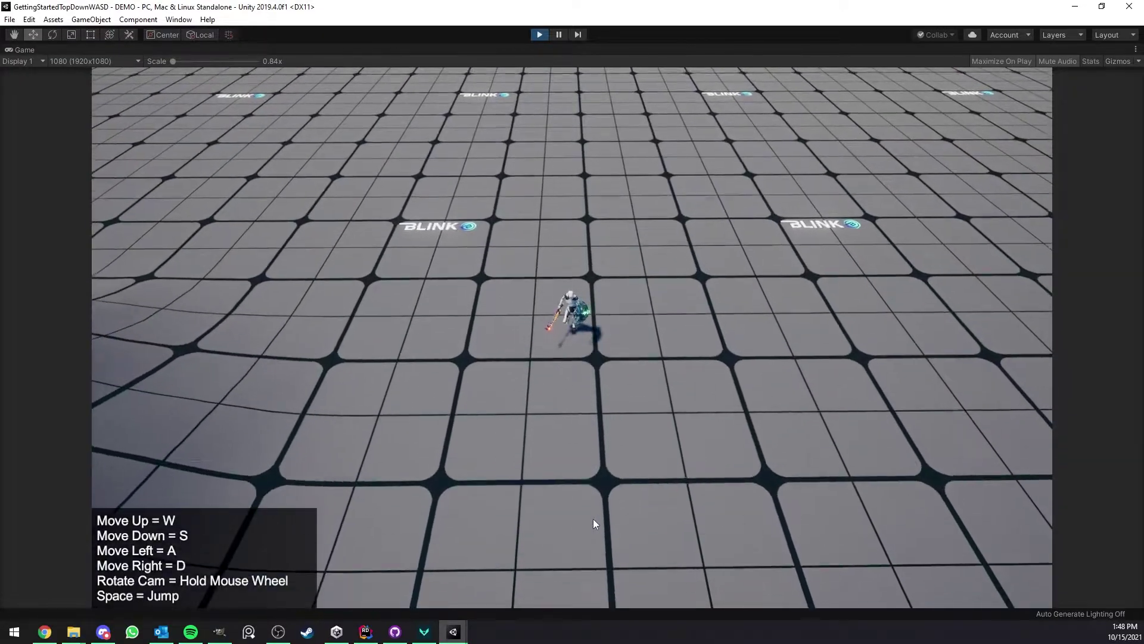
pyautogui.press('w')
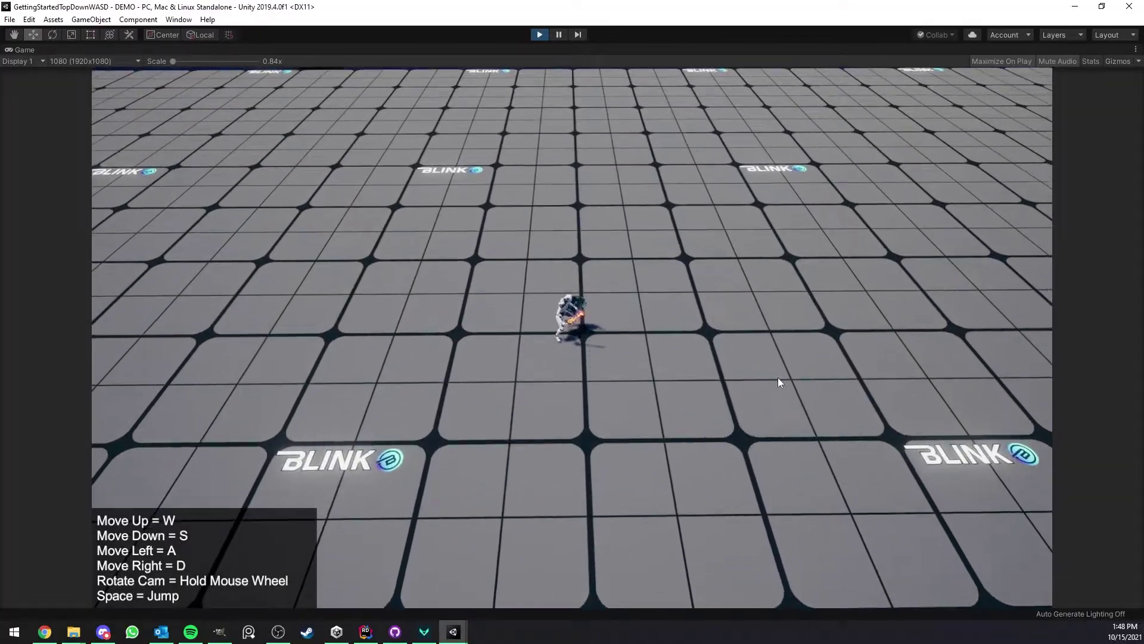
pyautogui.press('w')
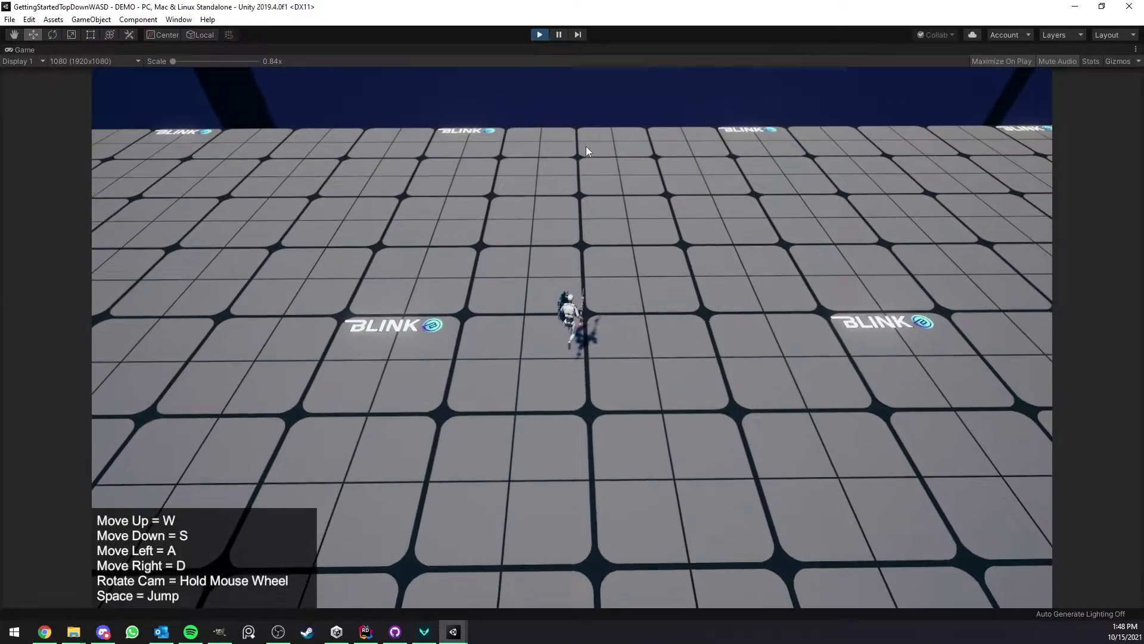
pyautogui.press('w')
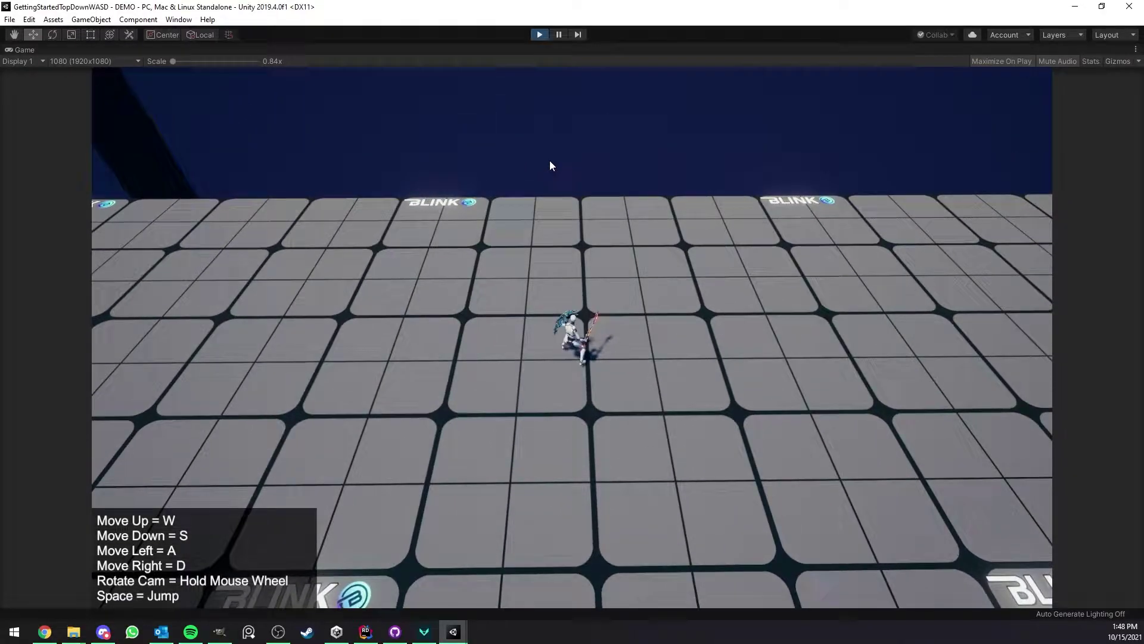
# Alternate moving the character down and up near the terrain's far edge while flipping its facing direction.
pyautogui.press('s')
pyautogui.press('w')
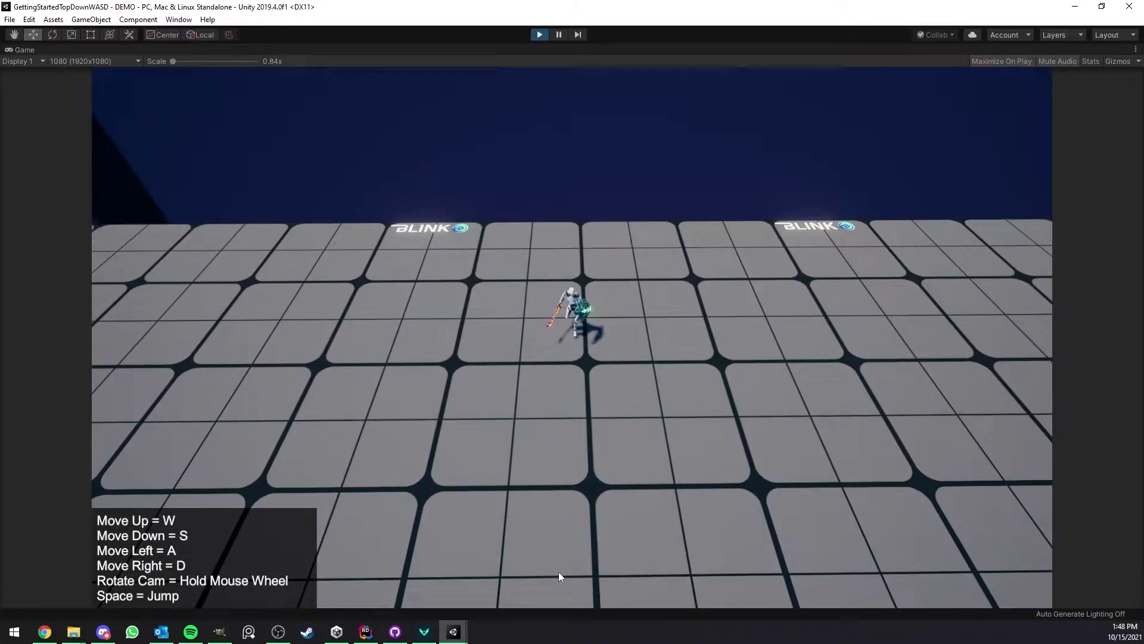
pyautogui.press('s')
pyautogui.press('w')
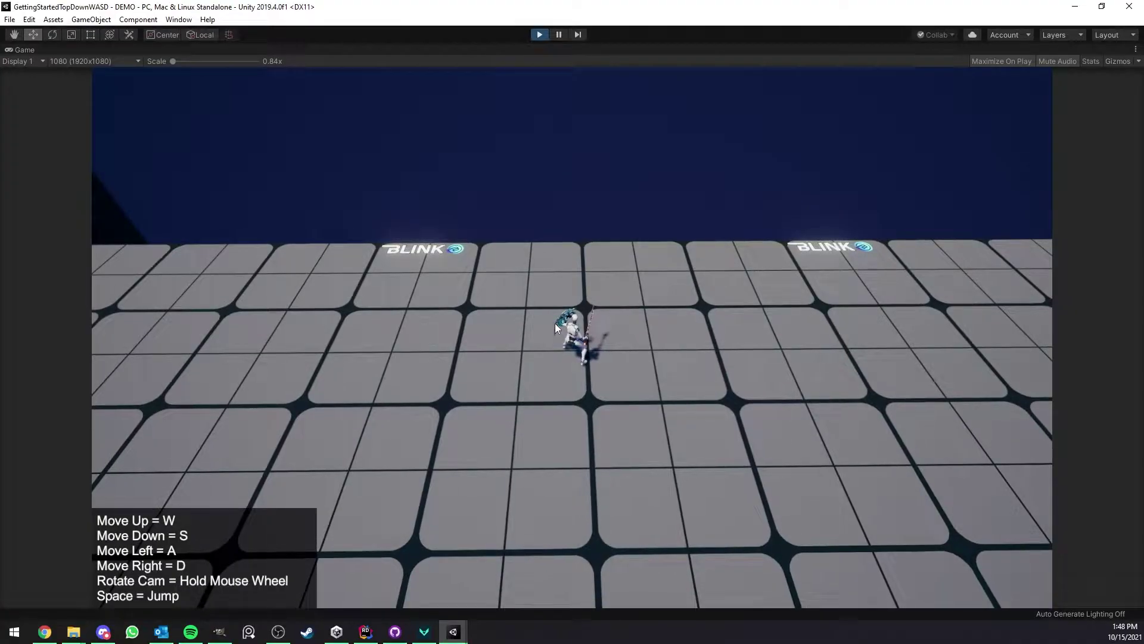
pyautogui.press('s')
pyautogui.click(566, 553)
pyautogui.press('w')
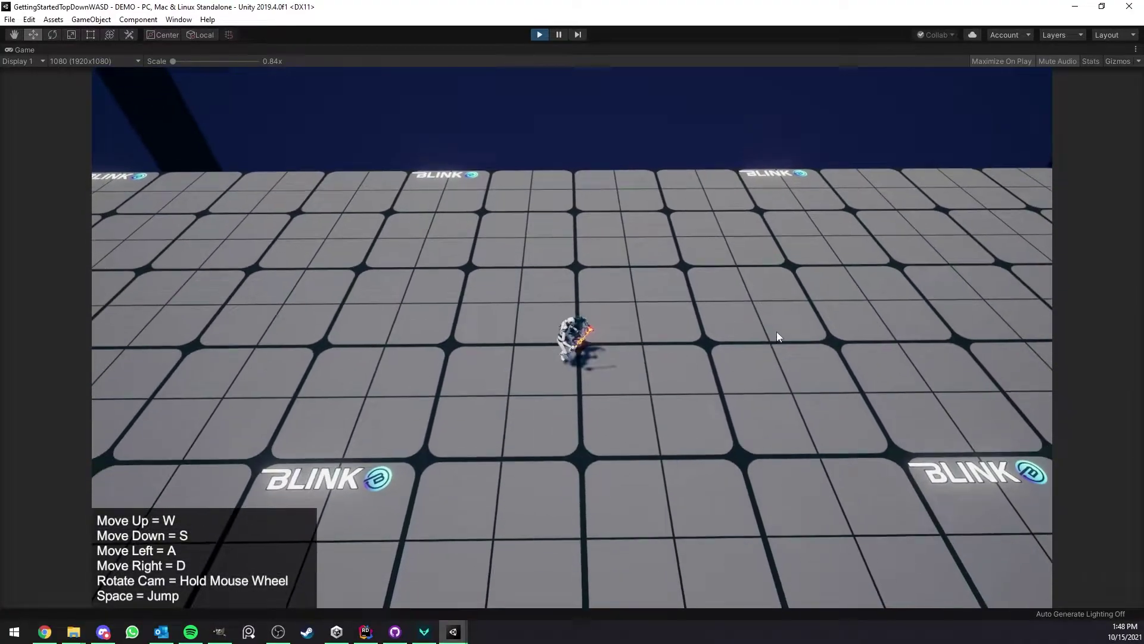
# Move the character back down the terrain and diagonally up-right while turning it, to check backward and sideways movement.
pyautogui.press('s')
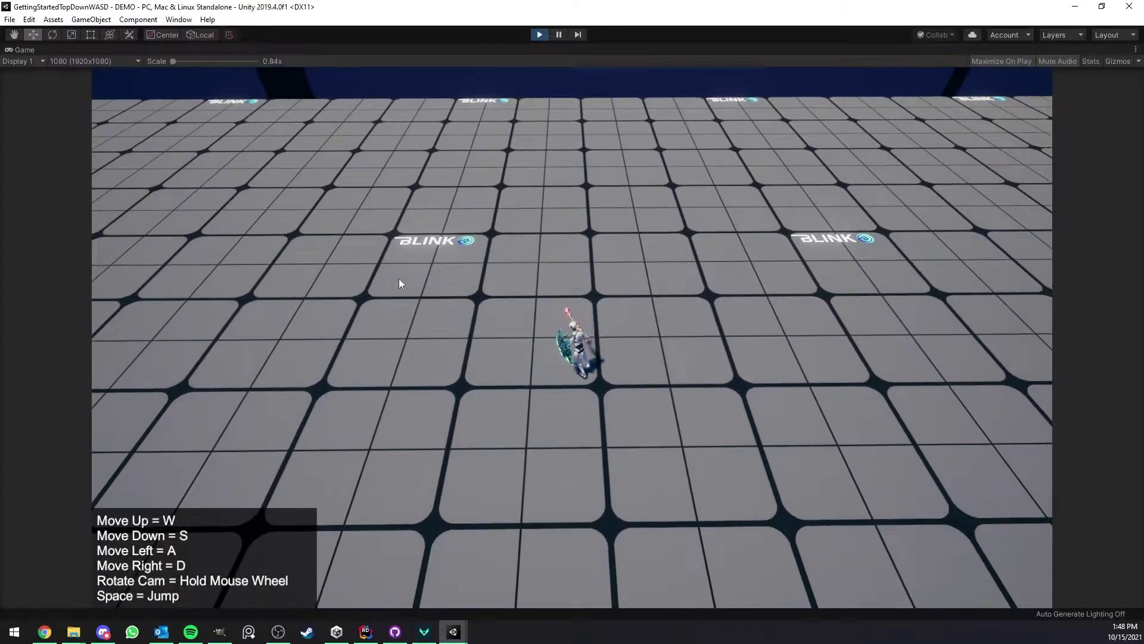
pyautogui.press('s')
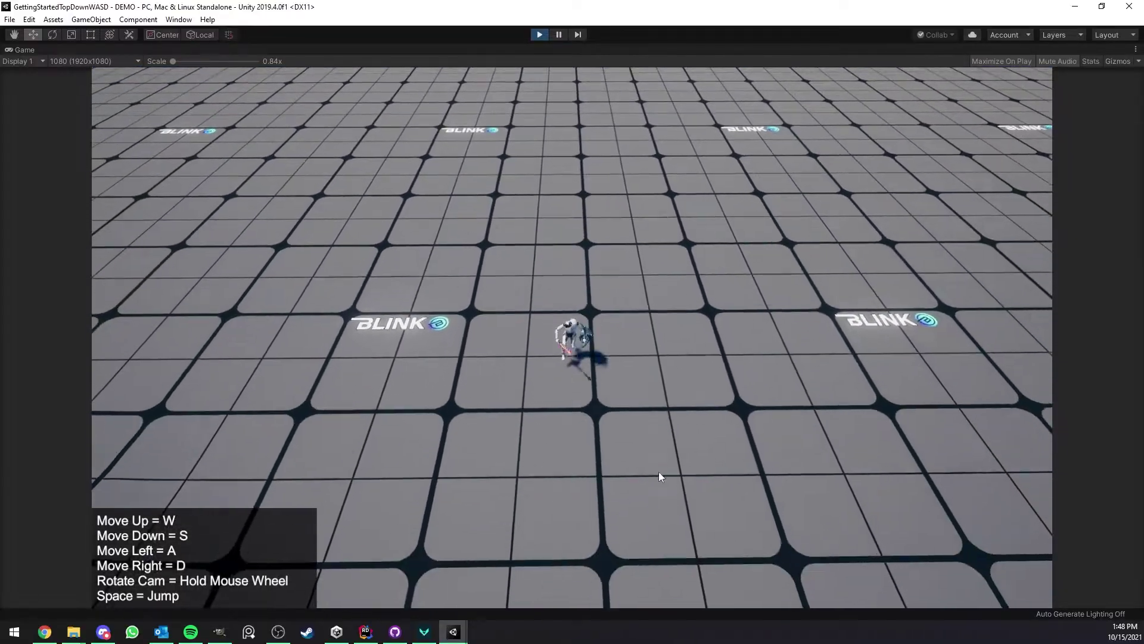
pyautogui.press('s')
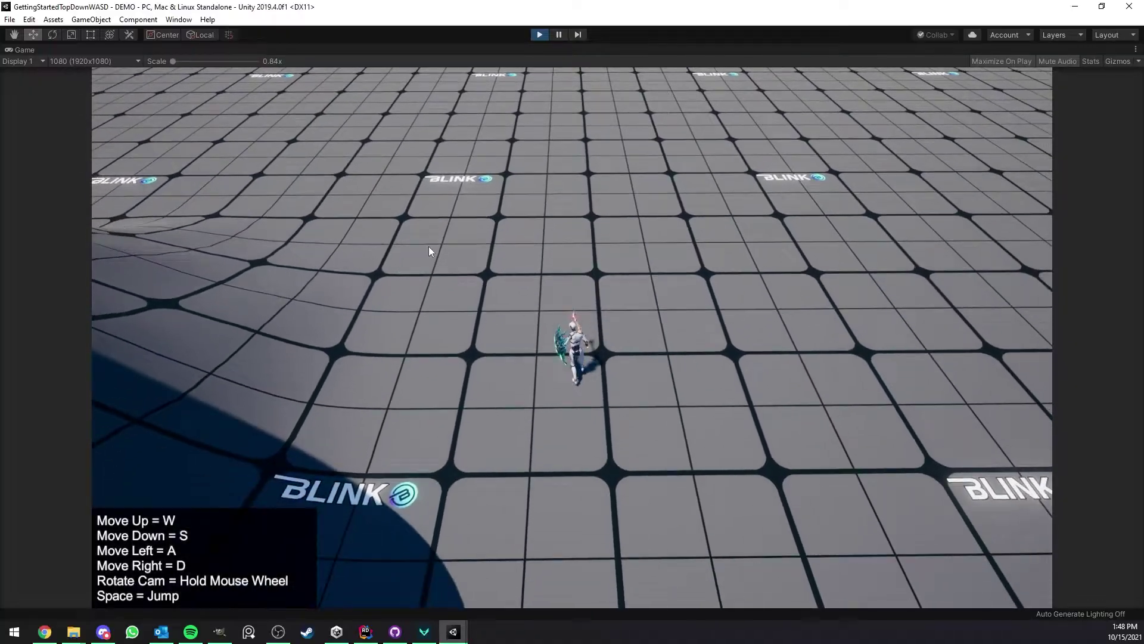
pyautogui.press('s')
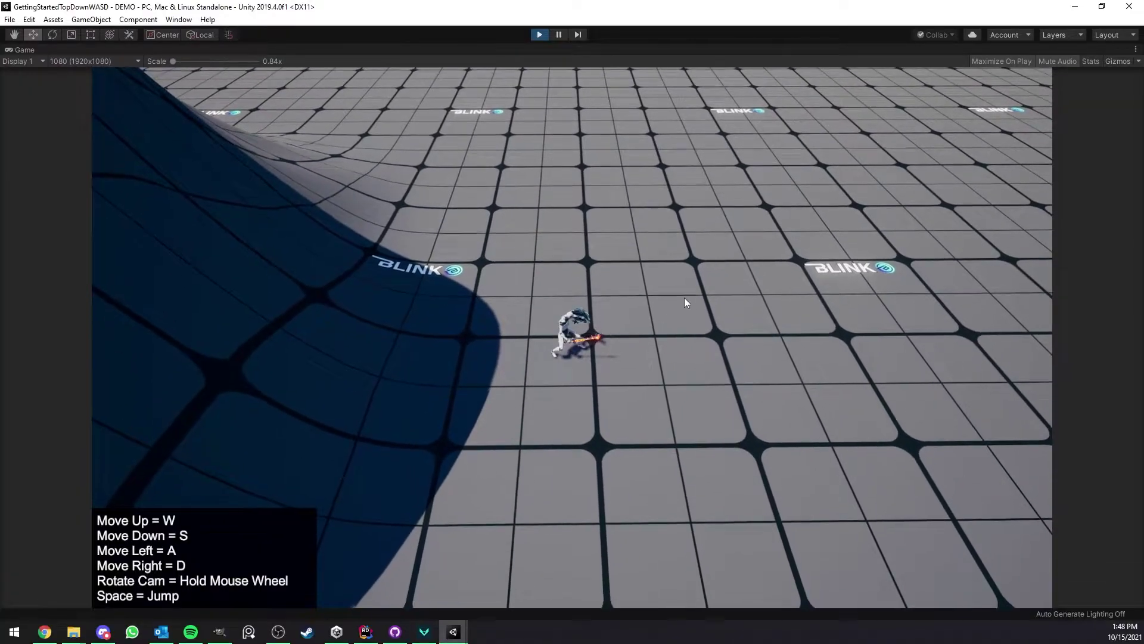
pyautogui.press('d')
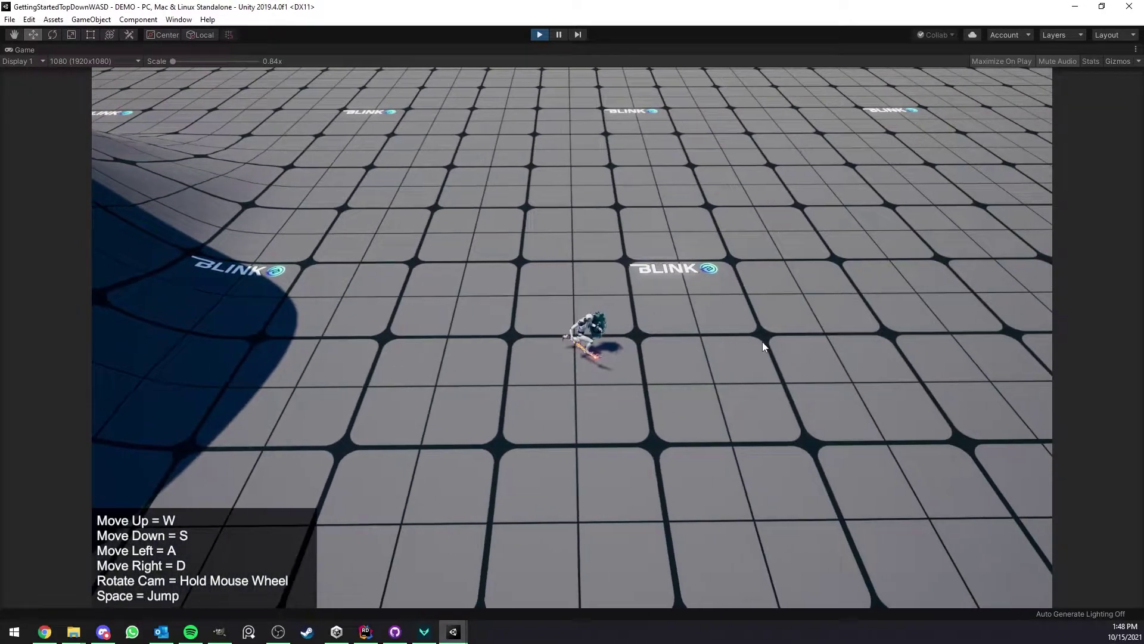
pyautogui.press('w')
pyautogui.press('w')
pyautogui.press('d')
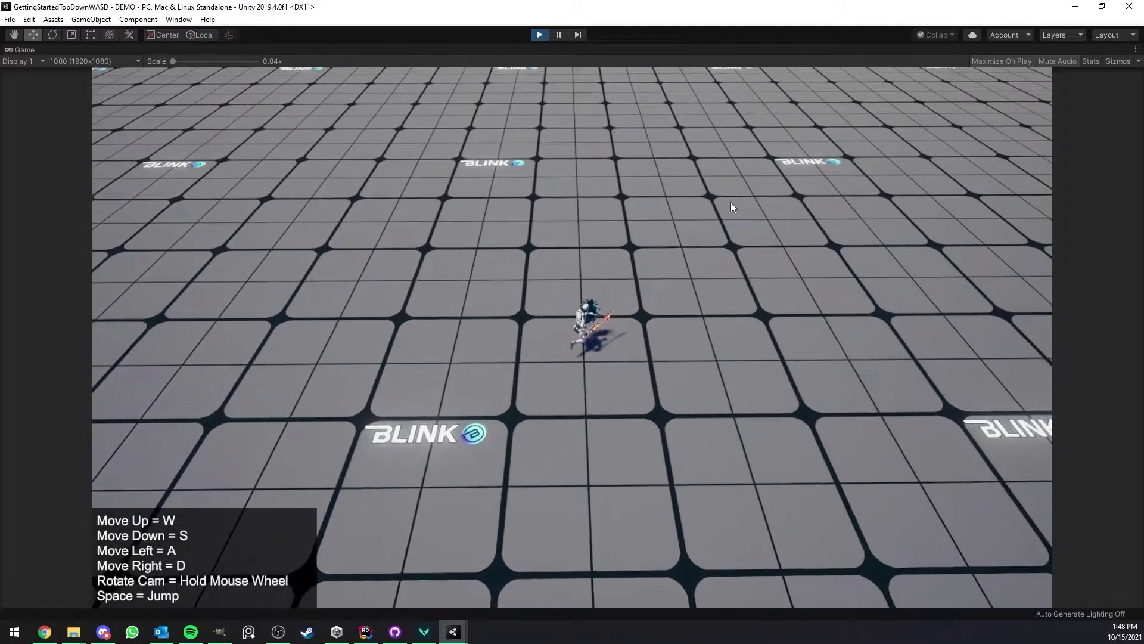
# Move the character diagonally up-right, down-left and up-left across the flat terrain while turning it to face different directions.
pyautogui.press('w')
pyautogui.press('d')
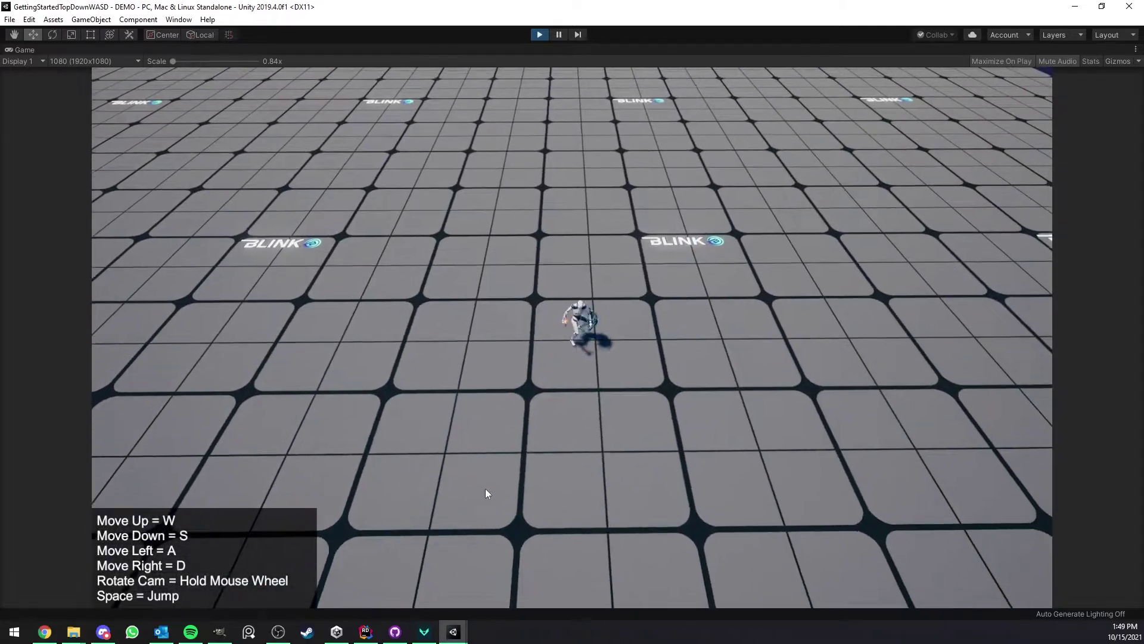
pyautogui.press('s')
pyautogui.press('a')
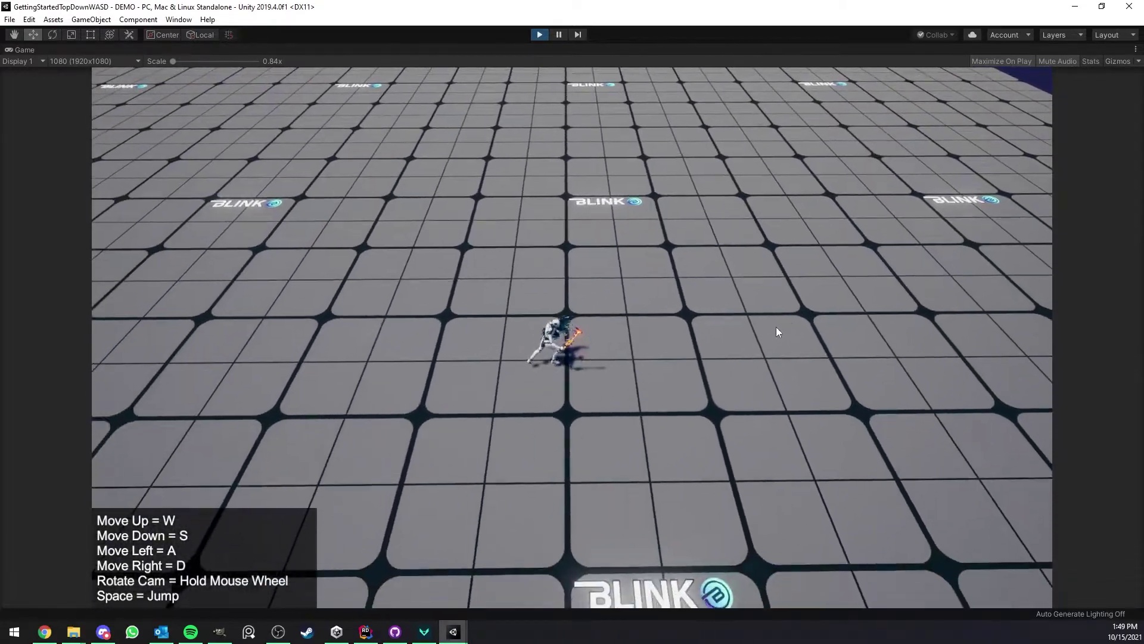
pyautogui.press('a')
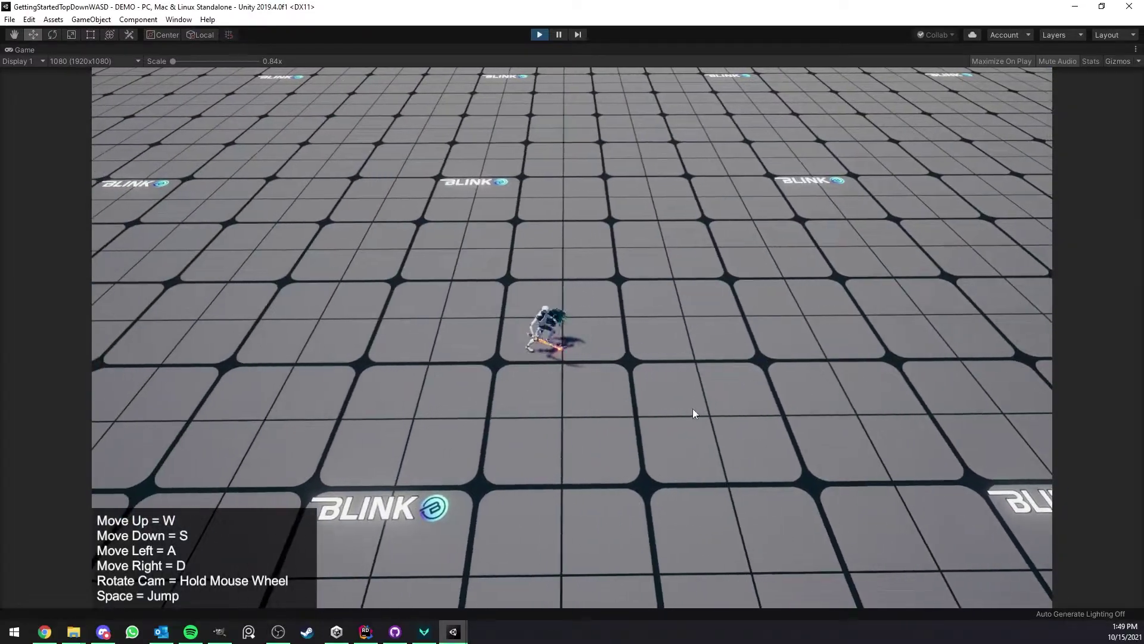
pyautogui.press('w')
pyautogui.press('a')
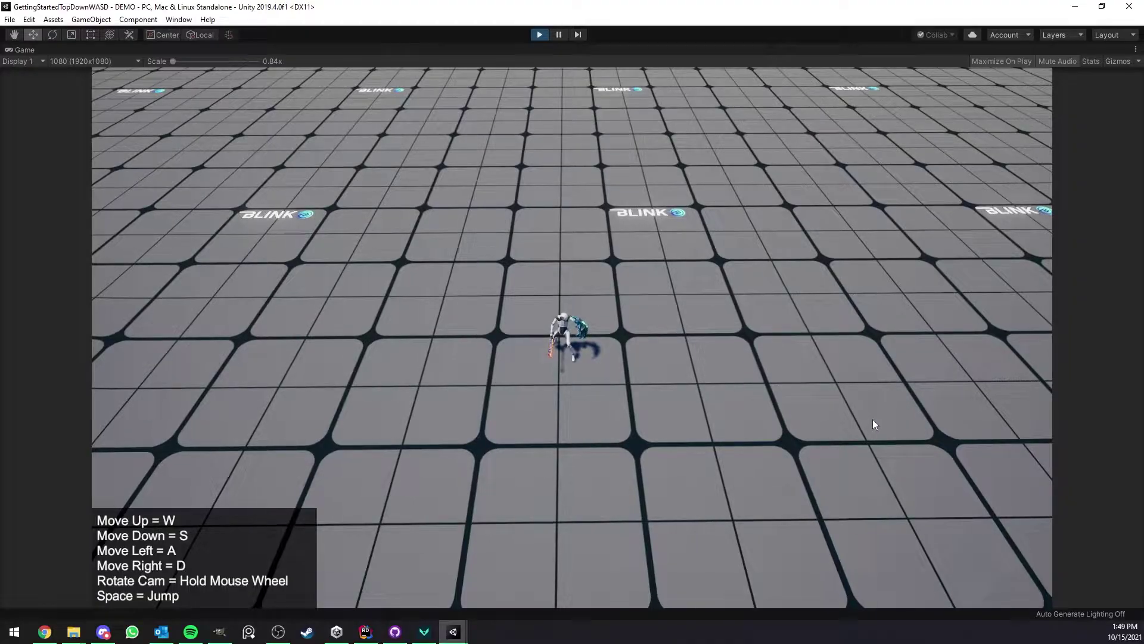
# Move the character left to the foot of the shaded slope, and up the terrain away from it.
pyautogui.press('a')
pyautogui.press('a')
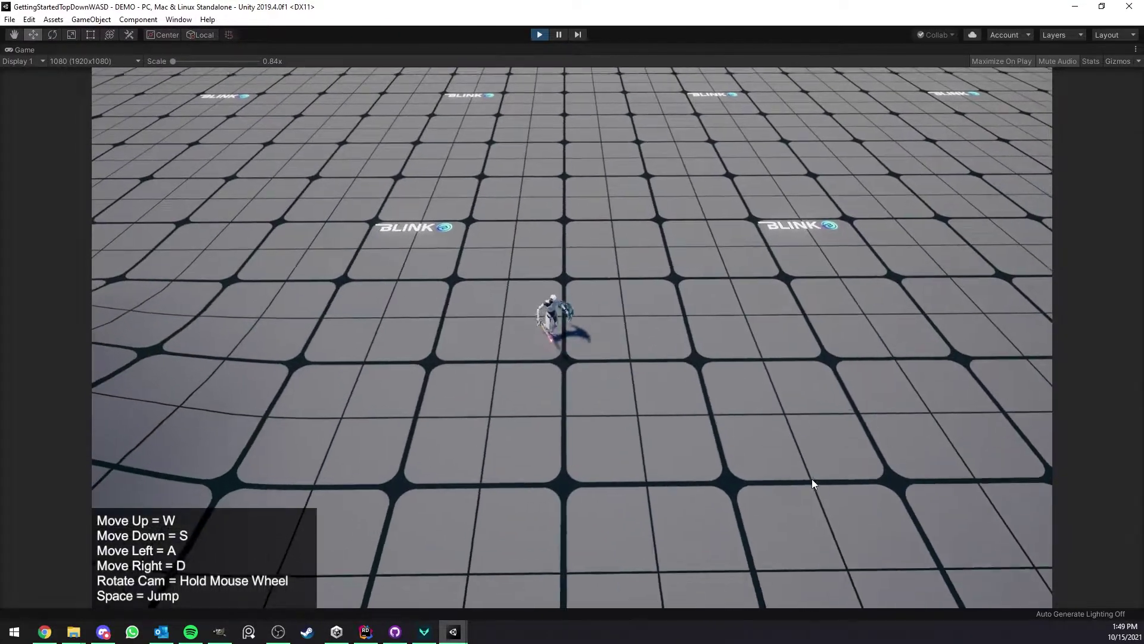
pyautogui.press('s')
pyautogui.press('a')
pyautogui.press('w')
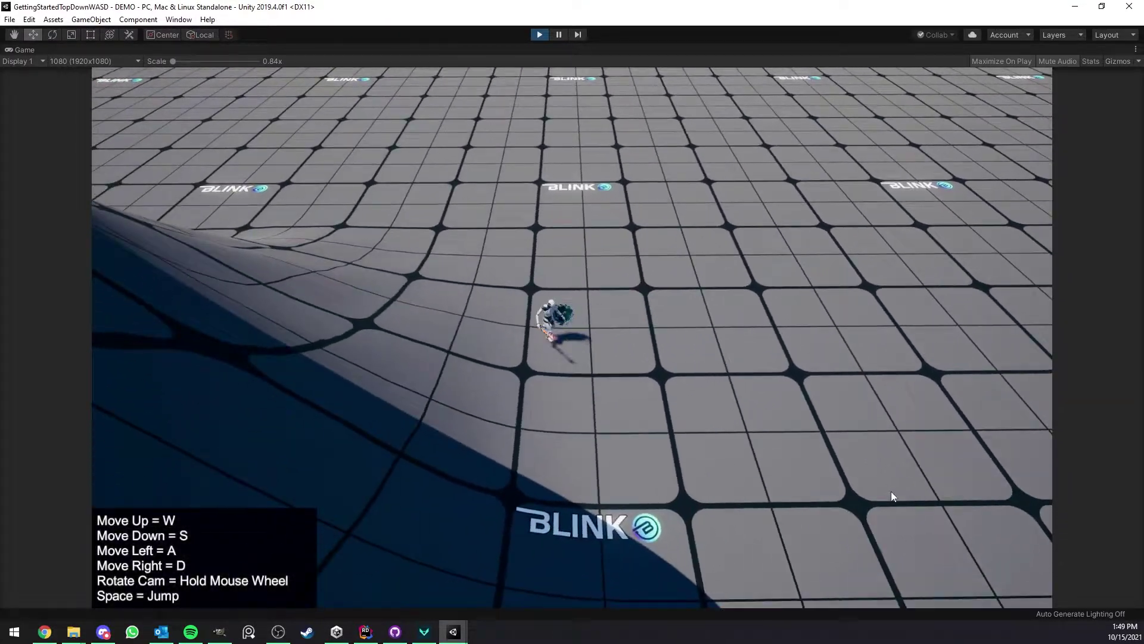
pyautogui.press('w')
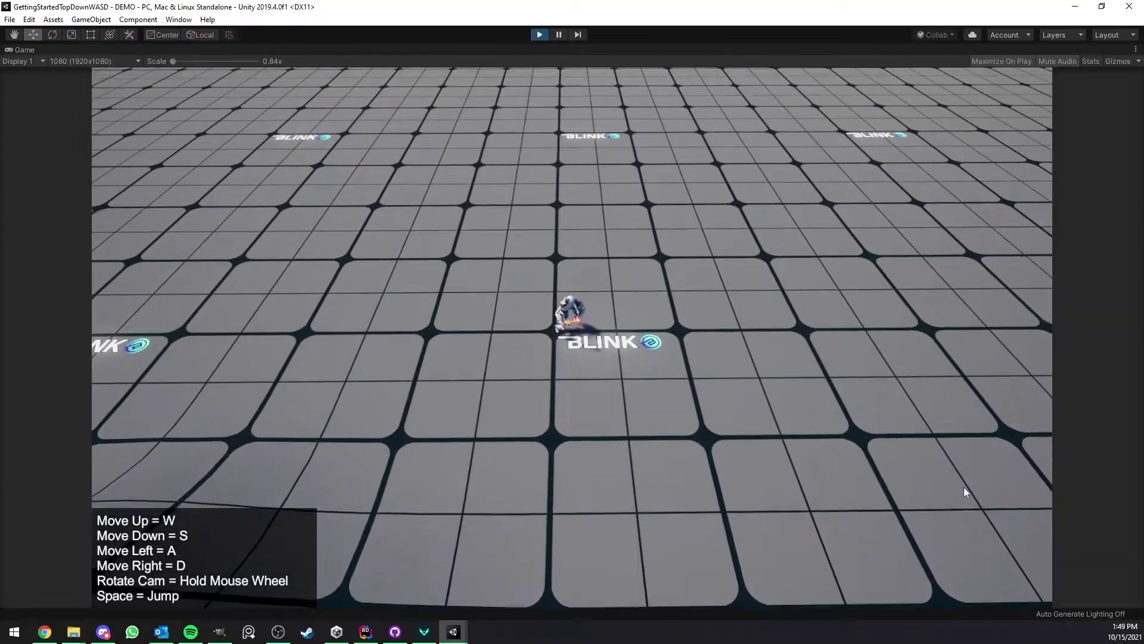
# Make the character jump several times on the flat terrain.
pyautogui.press('space')
pyautogui.press('space')
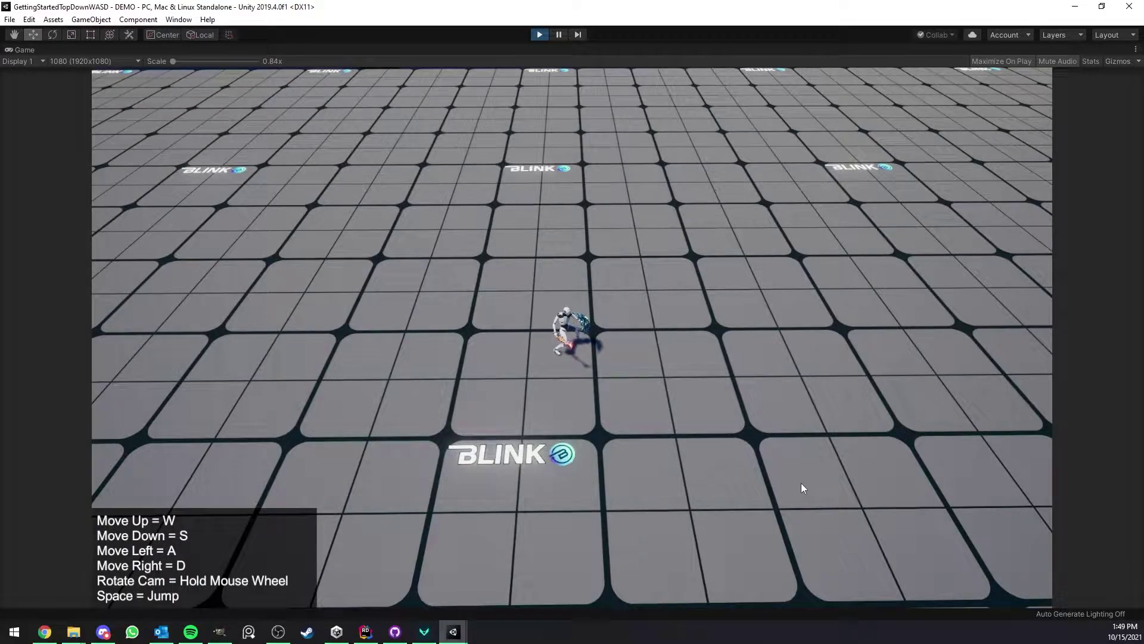
pyautogui.press('space')
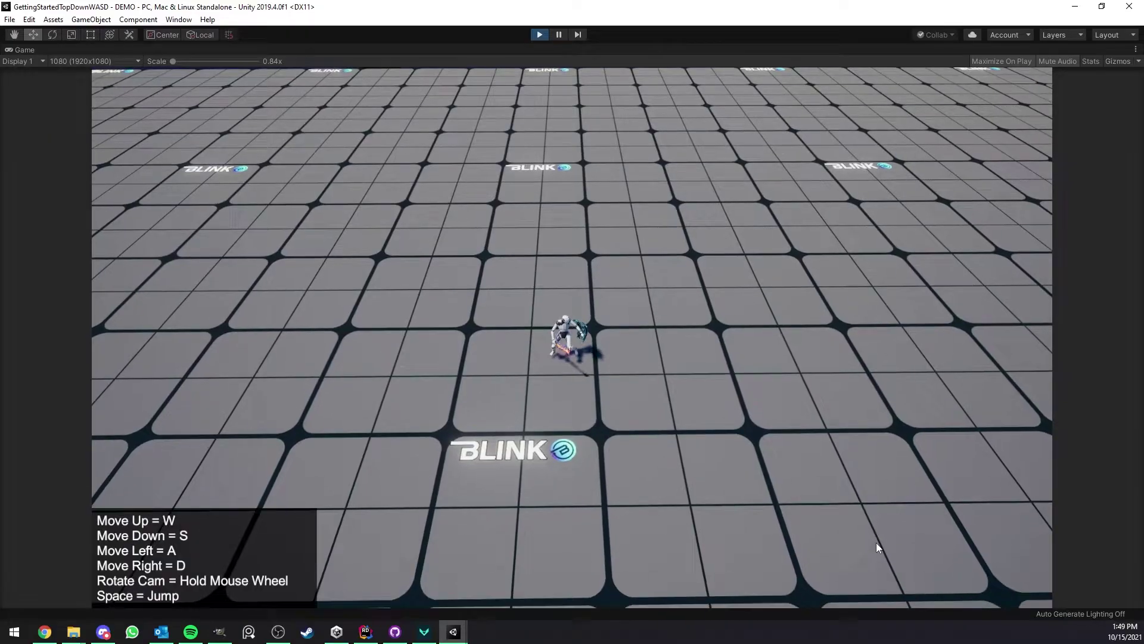
# Rotate the camera around the character in both directions and move the character down the terrain.
pyautogui.moveTo(877, 543); pyautogui.dragTo(127, 80, button='middle')
pyautogui.moveTo(236, 153); pyautogui.dragTo(922, 530, button='middle')
pyautogui.press('s')
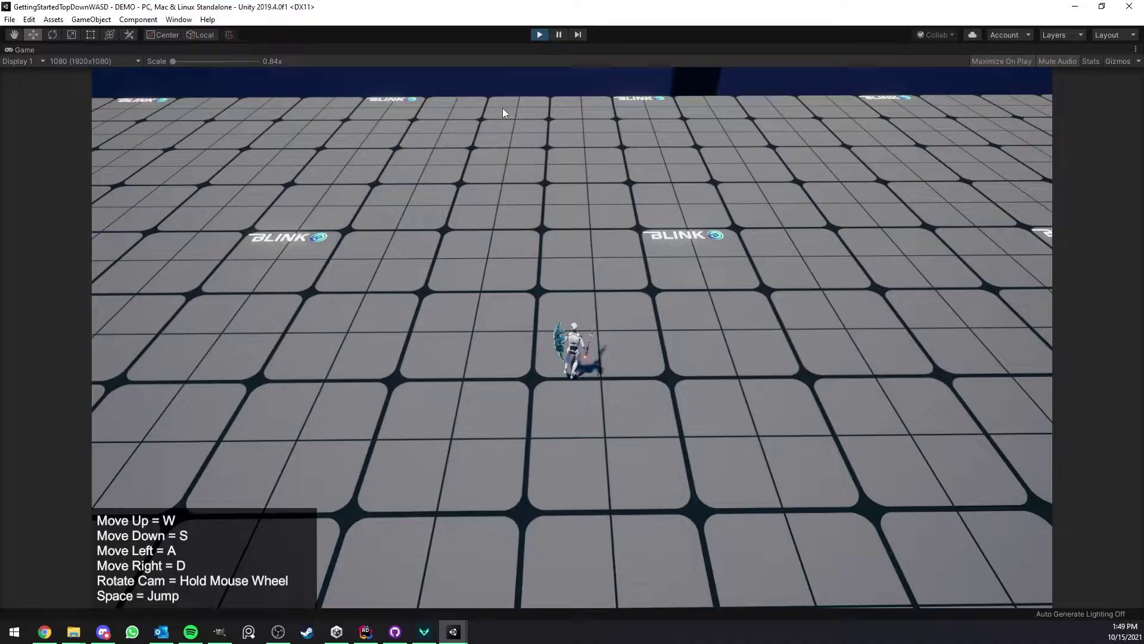
# Move the character right and up the terrain facing away from the camera, with a short move back down.
pyautogui.press('d')
pyautogui.press('d')
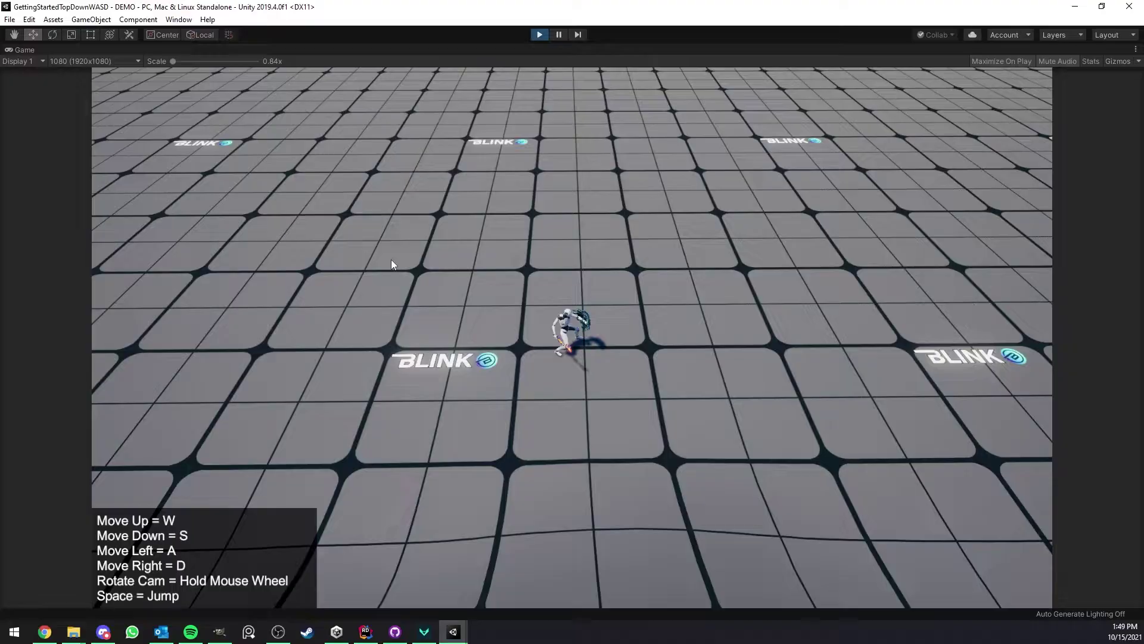
pyautogui.press('w')
pyautogui.press('w')
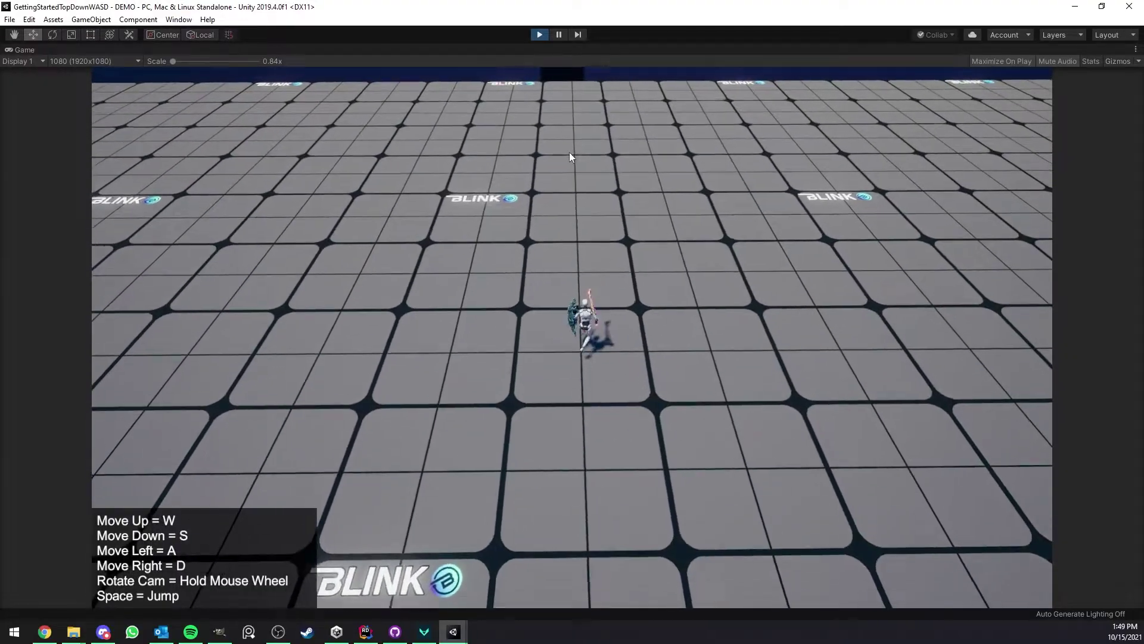
pyautogui.press('w')
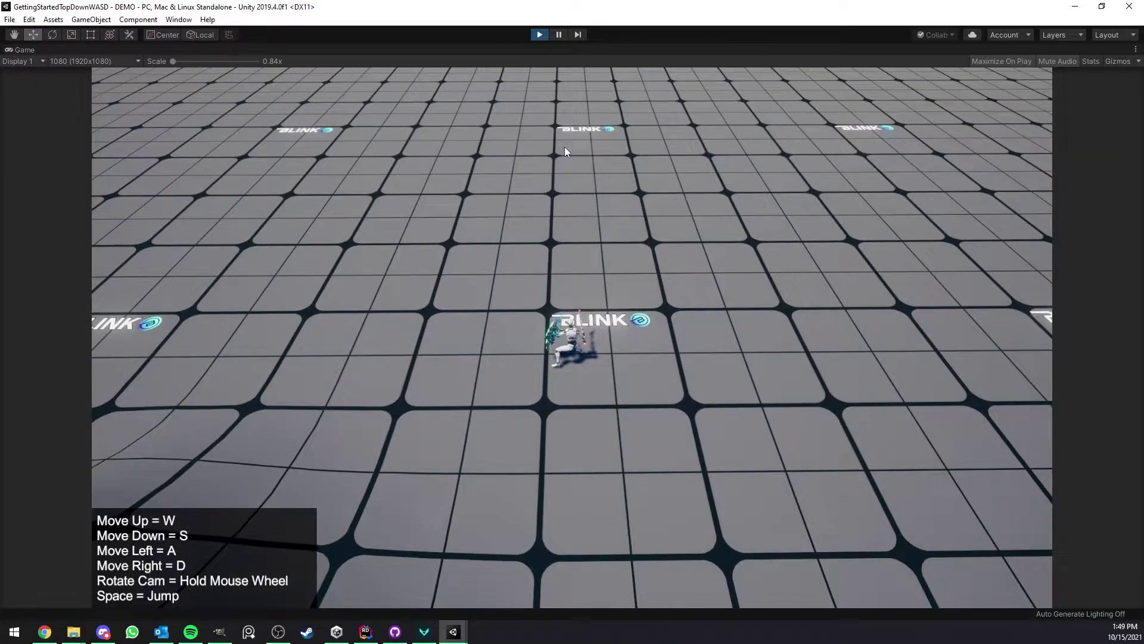
pyautogui.press('w')
pyautogui.press('d')
pyautogui.press('s')
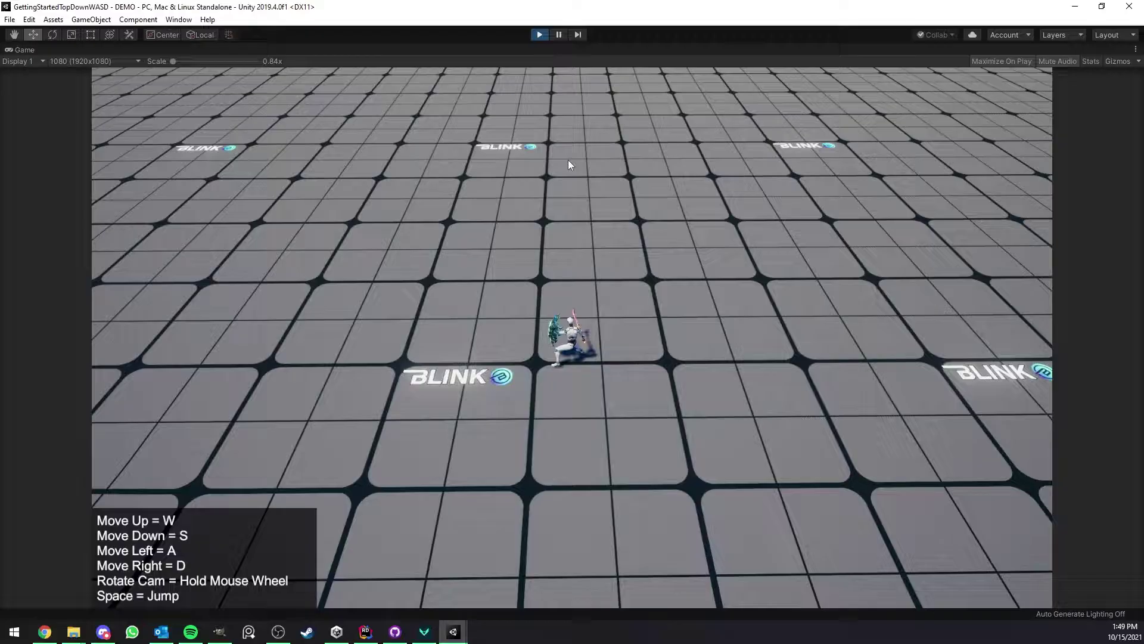
# Alternate moving the character up, right and down, viewing it close up and from afar.
pyautogui.press('w')
pyautogui.press('d')
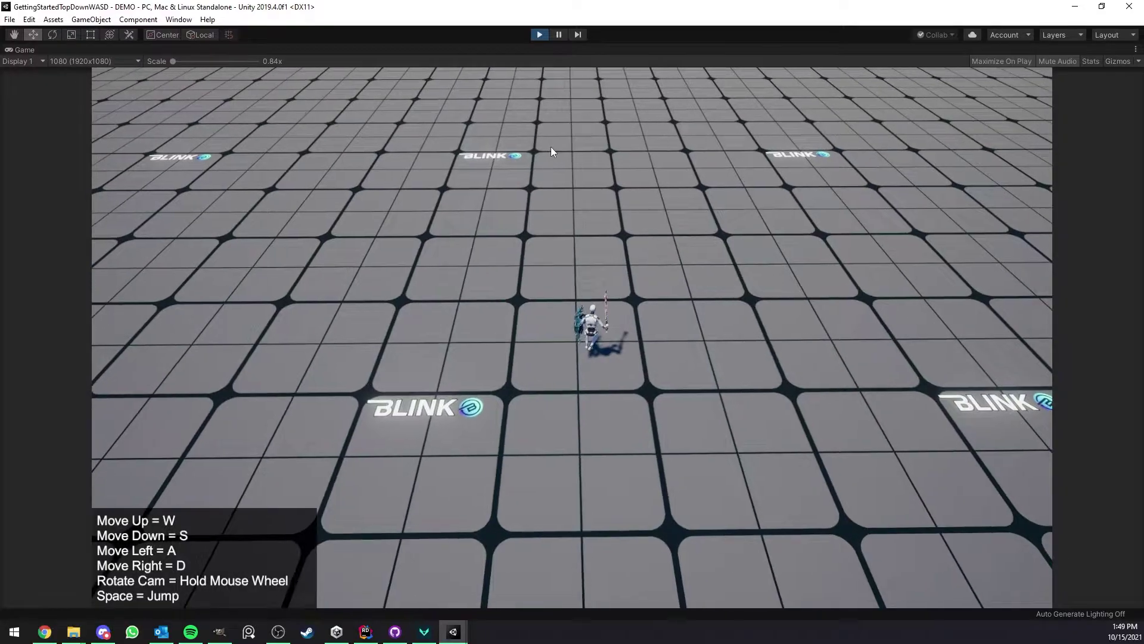
pyautogui.press('s')
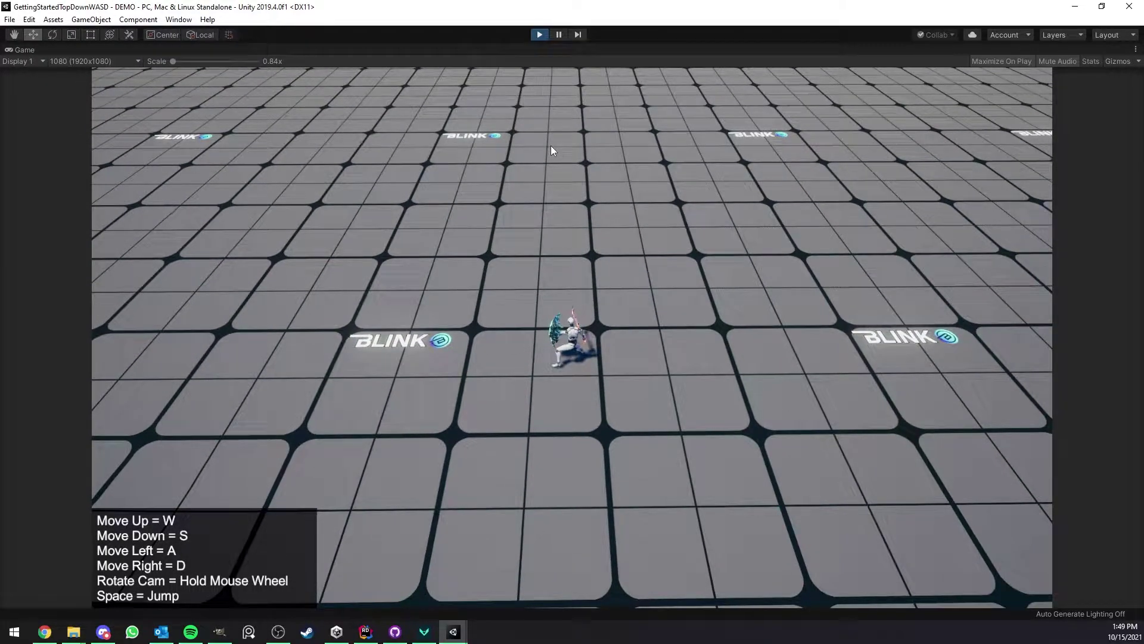
pyautogui.press('w')
pyautogui.scroll(5, 569, 189)
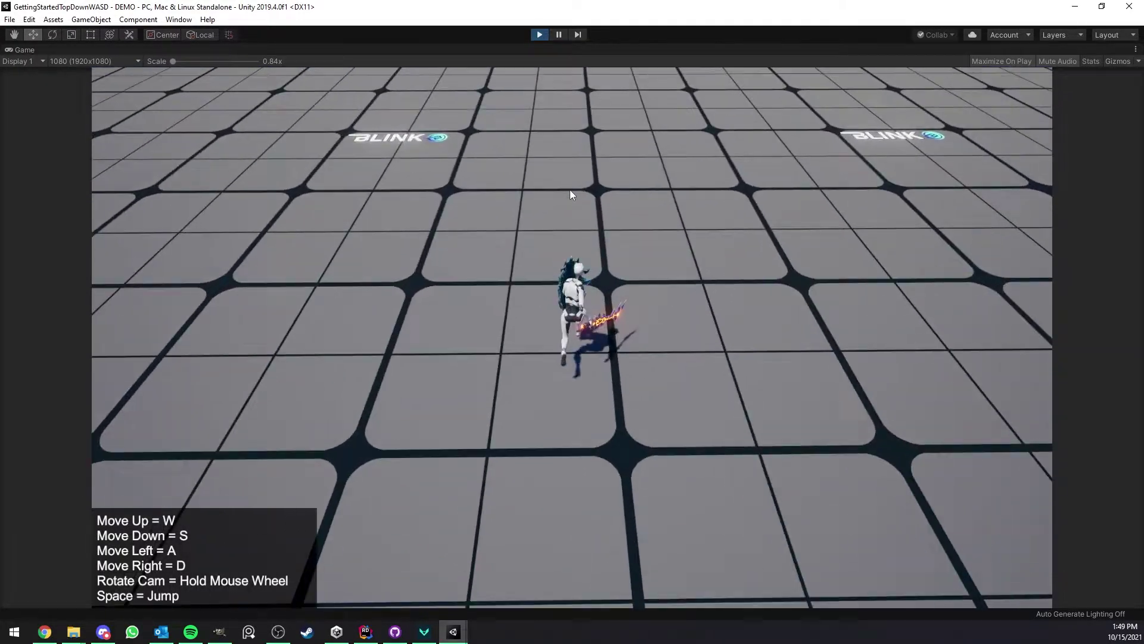
pyautogui.press('d')
pyautogui.press('s')
pyautogui.scroll(-5, 597, 520)
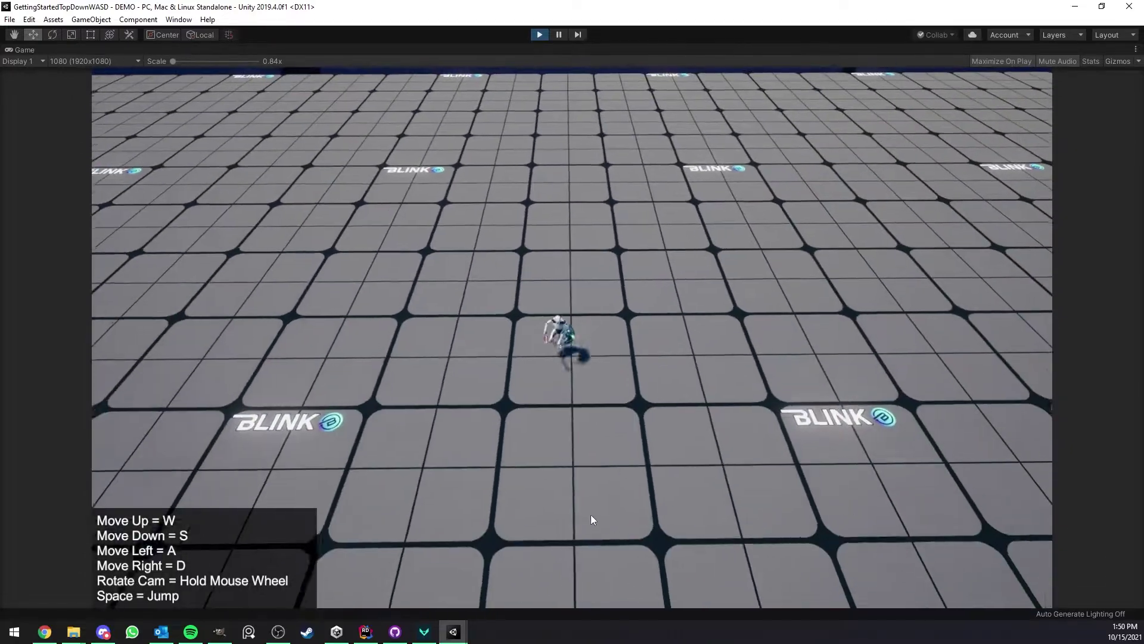
# Move the character down along the foot of the shaded hill while it faces the camera, veering left.
pyautogui.press('s')
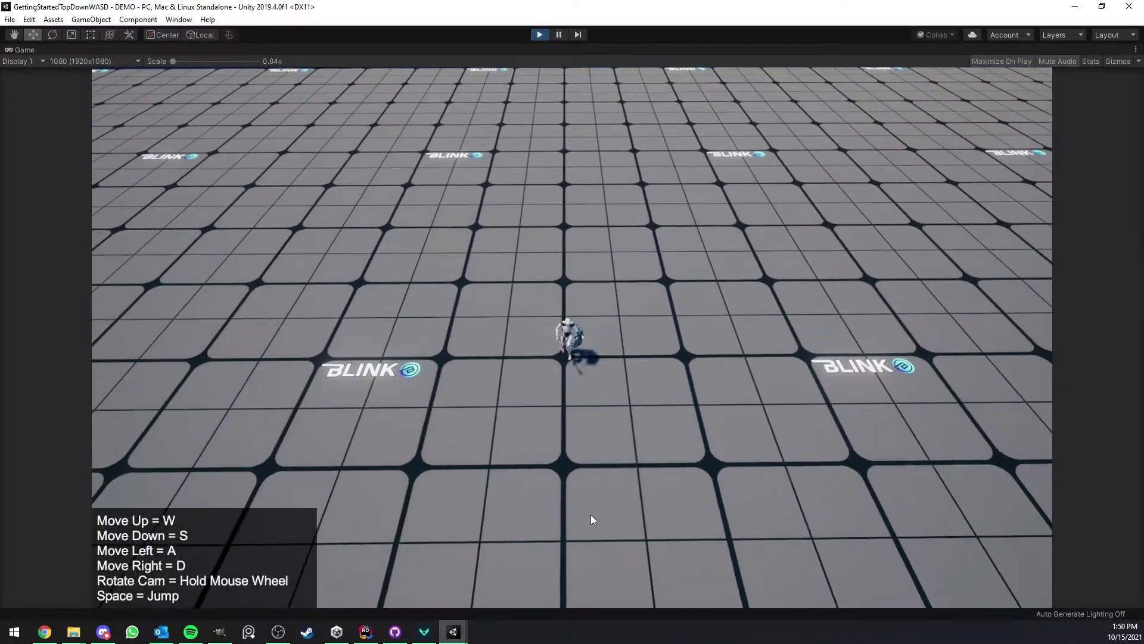
pyautogui.press('s')
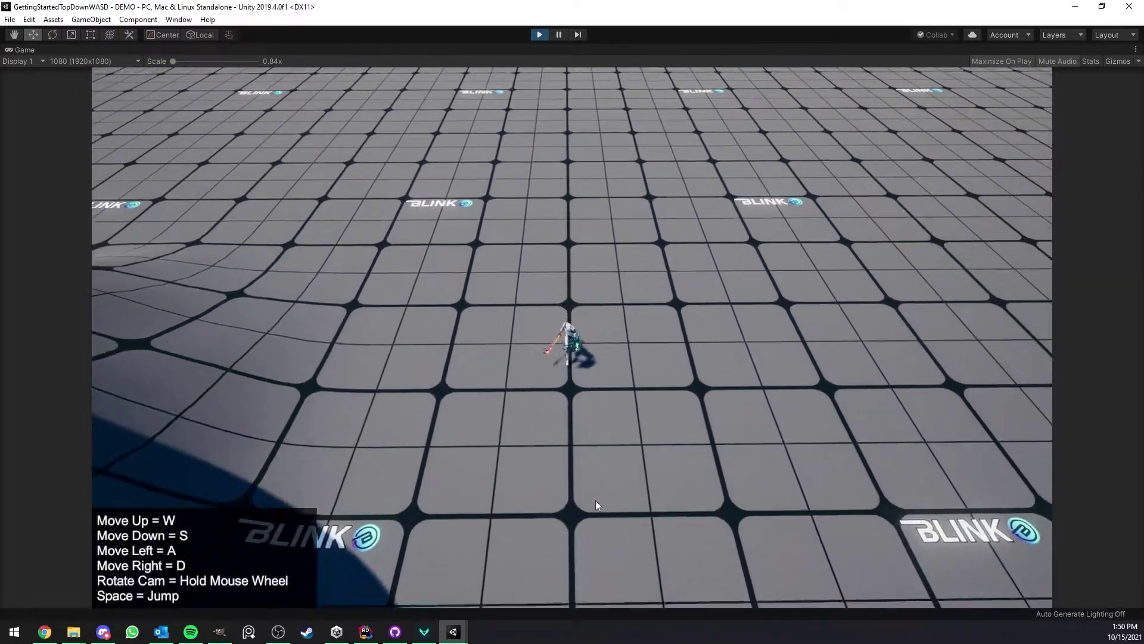
pyautogui.press('s')
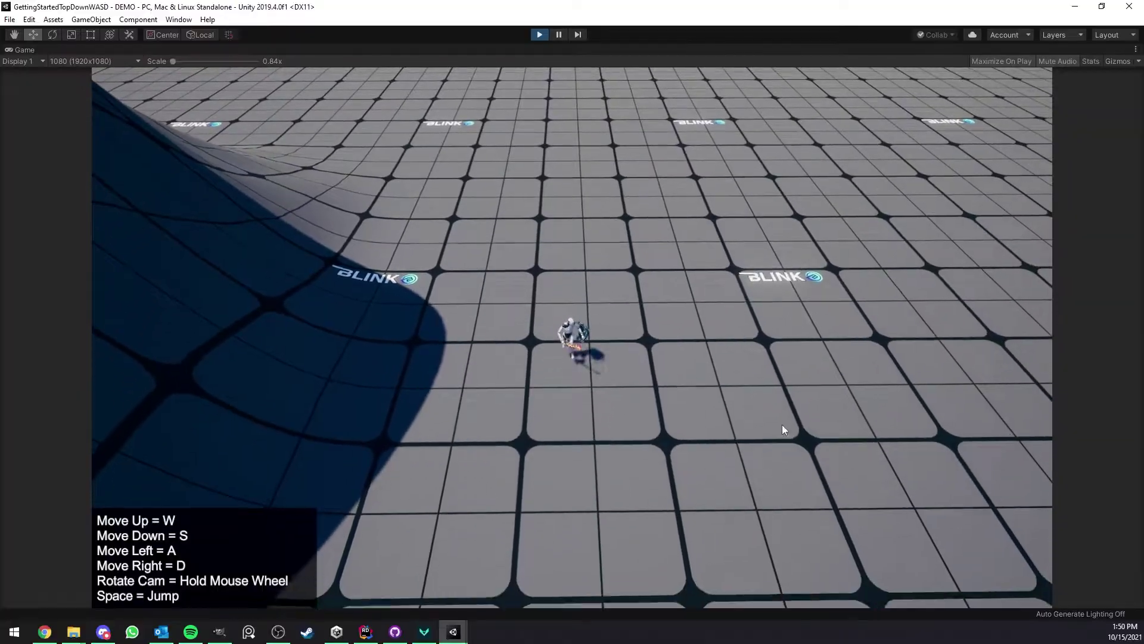
pyautogui.press('a')
pyautogui.press('s')
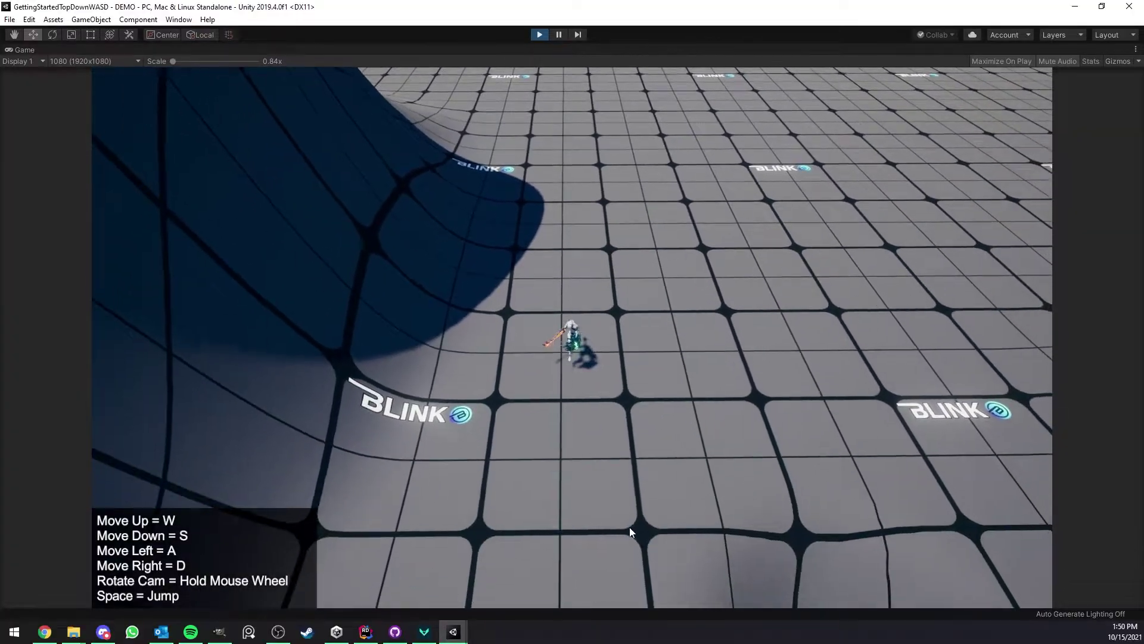
pyautogui.press('a')
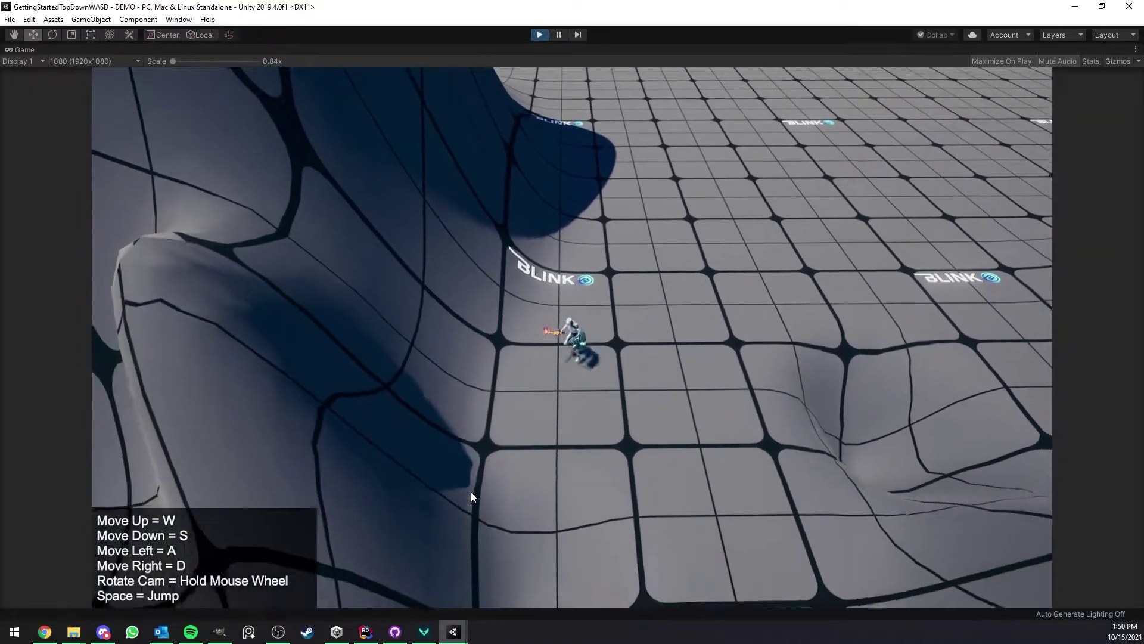
# Rotate the camera toward the purple ramp, and run the character up it and off its far end onto the terrain.
pyautogui.moveTo(471, 497); pyautogui.dragTo(632, 143, button='middle')
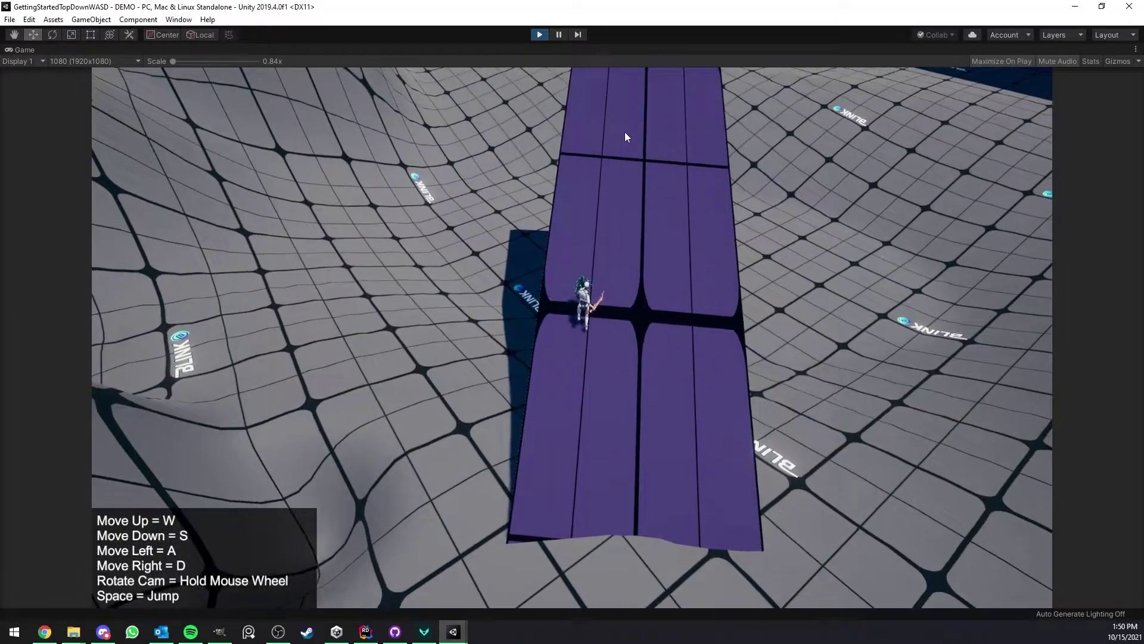
pyautogui.press('w')
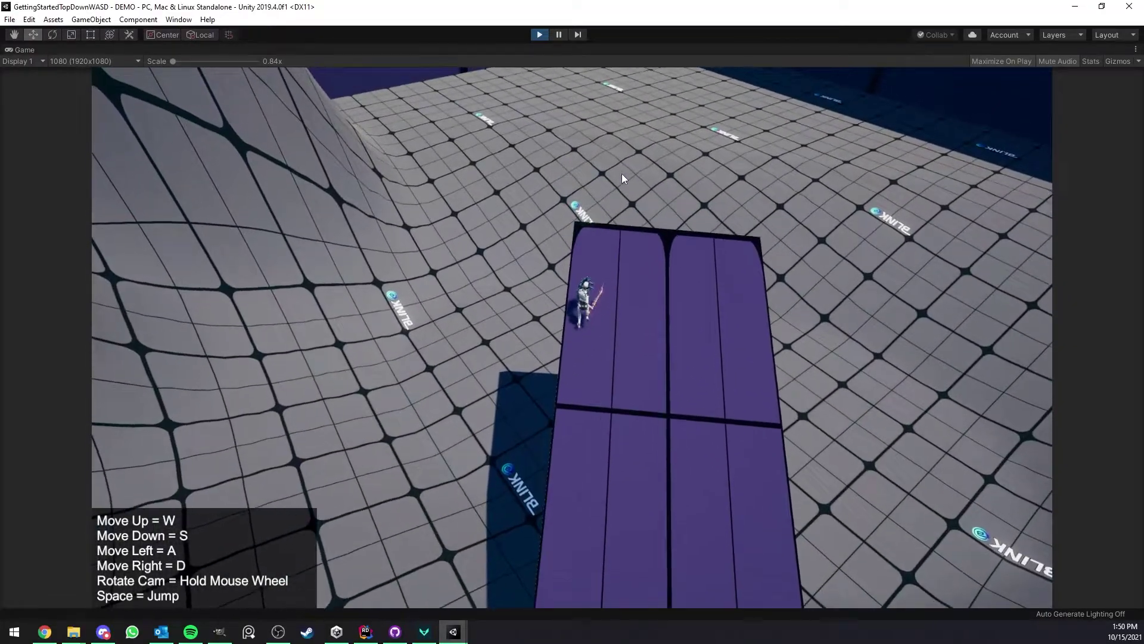
pyautogui.press('w')
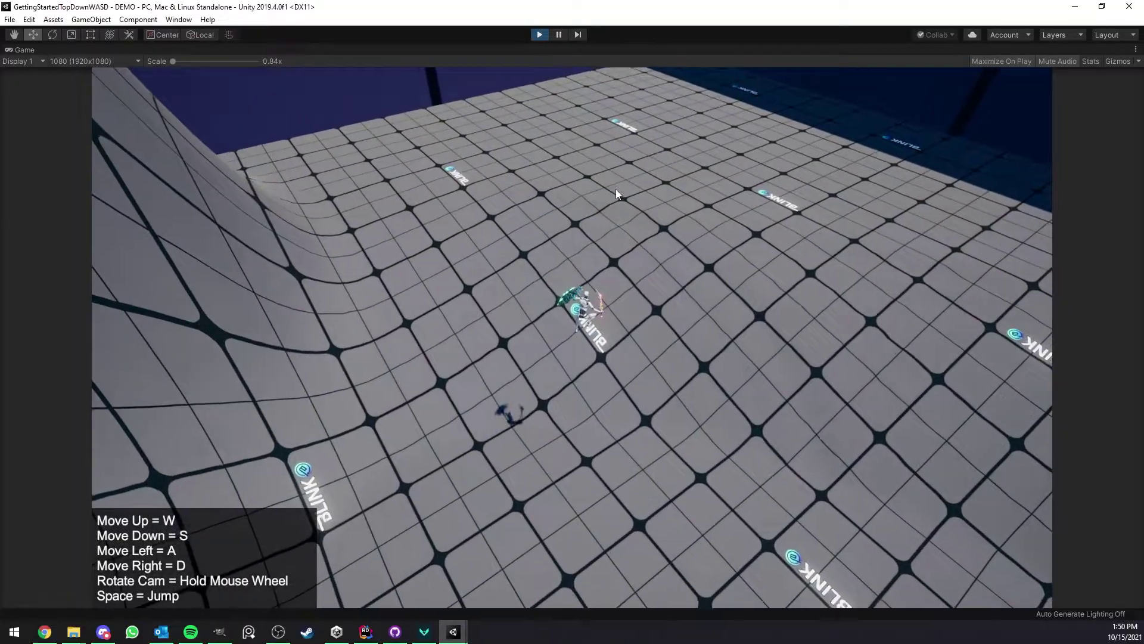
pyautogui.press('w')
pyautogui.press('d')
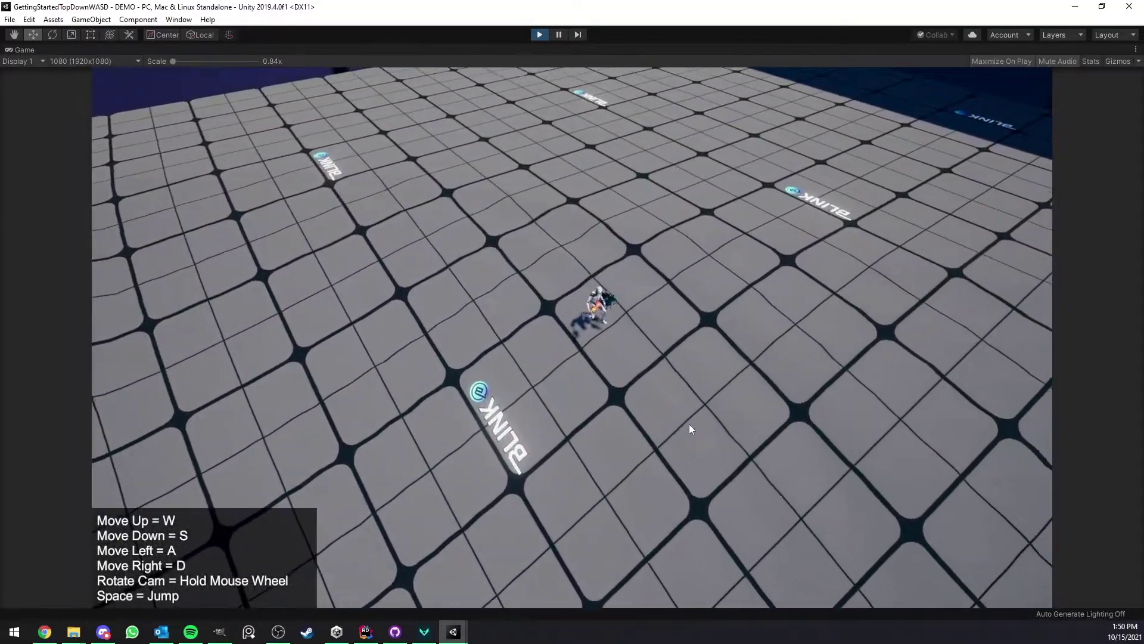
pyautogui.press('w')
# Turn the camera back toward the valley, and run the character up-left through it before rotating the camera again.
pyautogui.moveTo(697, 463); pyautogui.dragTo(506, 211, button='middle')
pyautogui.press('w')
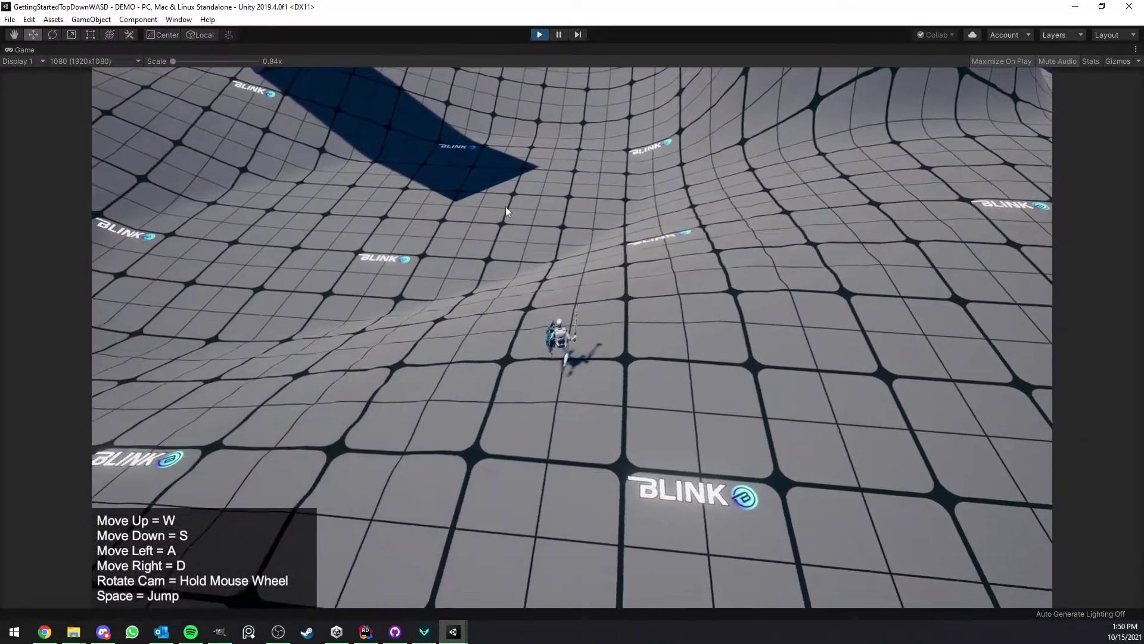
pyautogui.press('a')
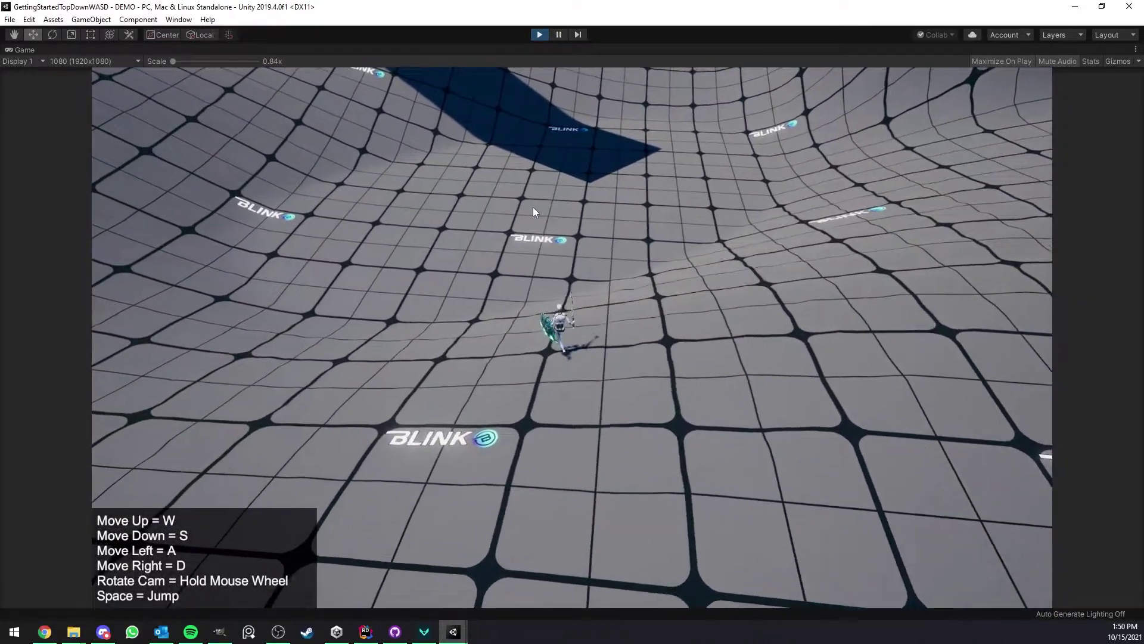
pyautogui.press('a')
pyautogui.press('w')
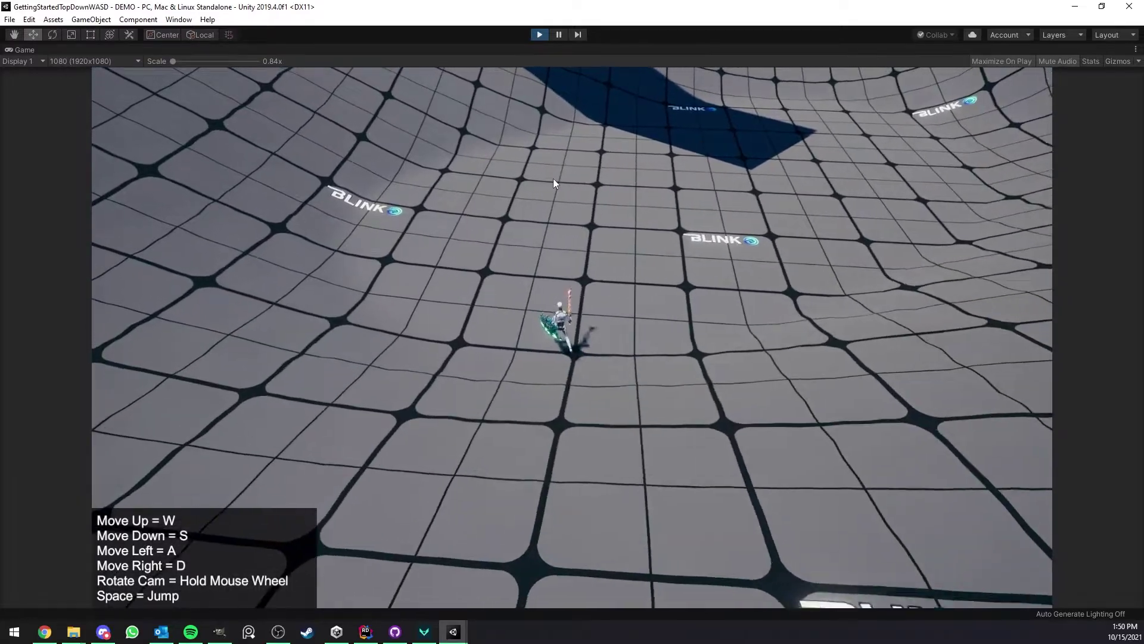
pyautogui.press('a')
pyautogui.press('w')
pyautogui.moveTo(593, 224); pyautogui.dragTo(431, 138, button='middle')
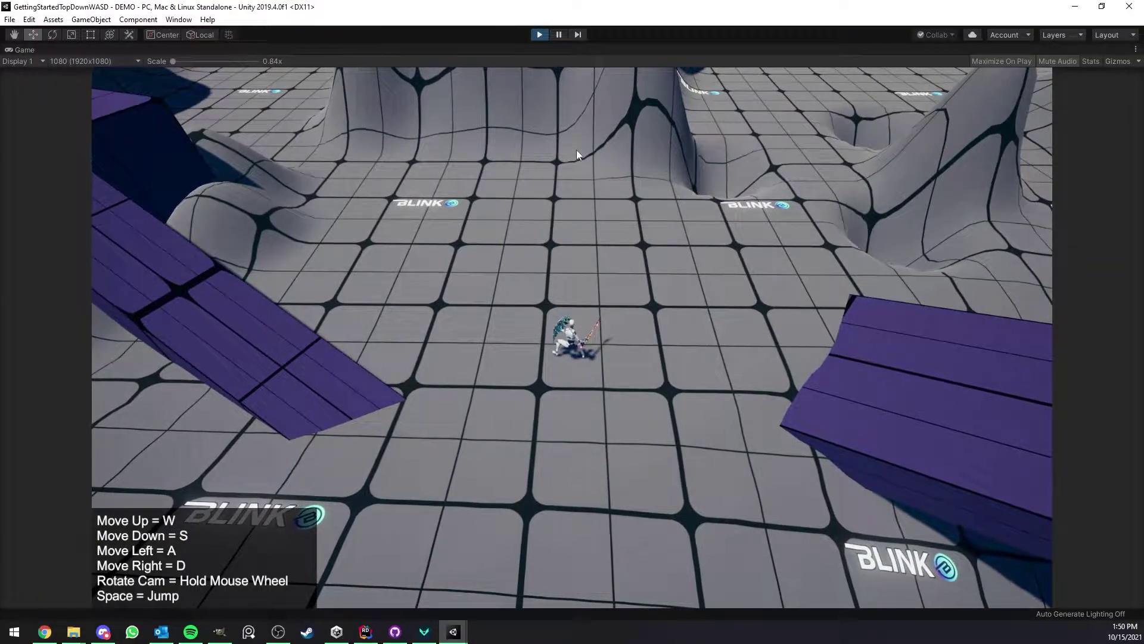
# Restart the demo scene in Play mode, and move the character left and right in a zoomed-out view.
pyautogui.click(538, 35)
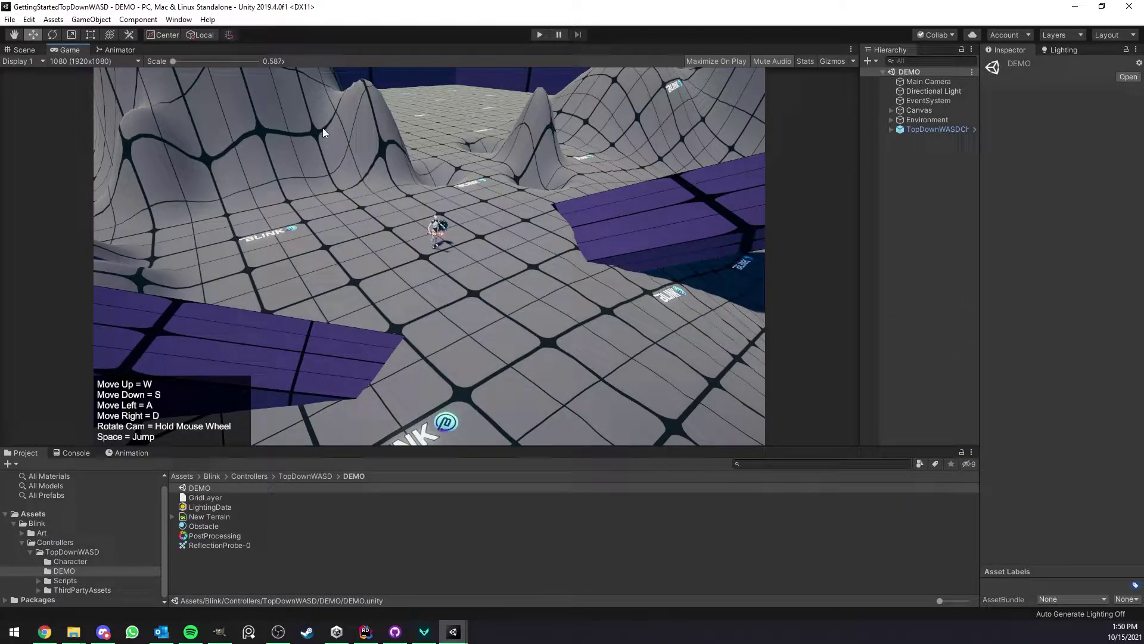
pyautogui.click(540, 34)
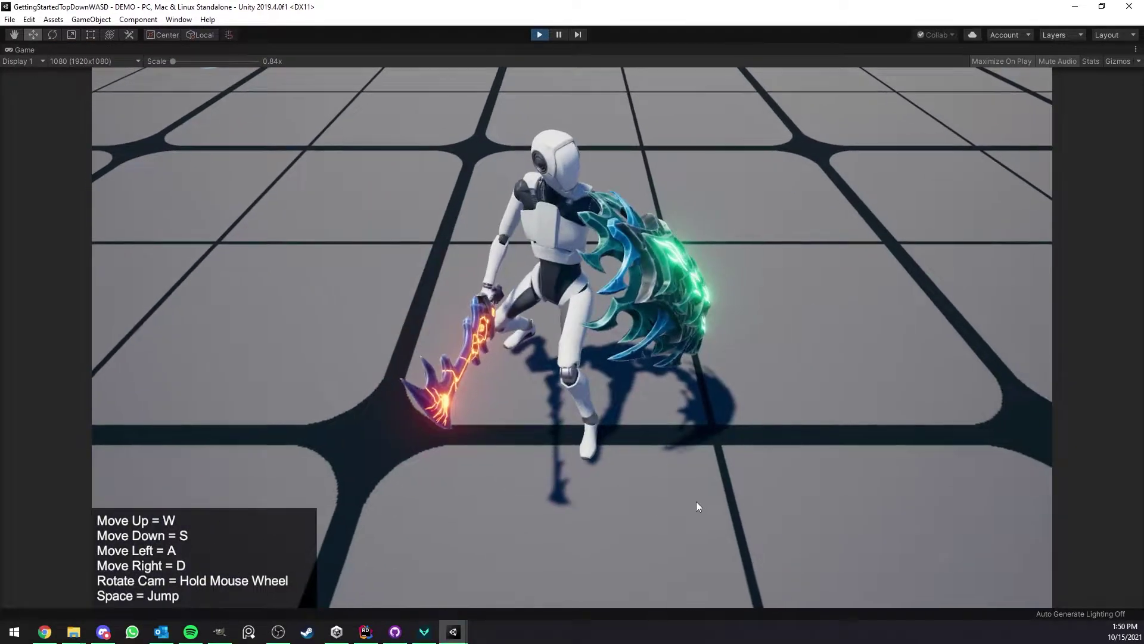
pyautogui.click(607, 397)
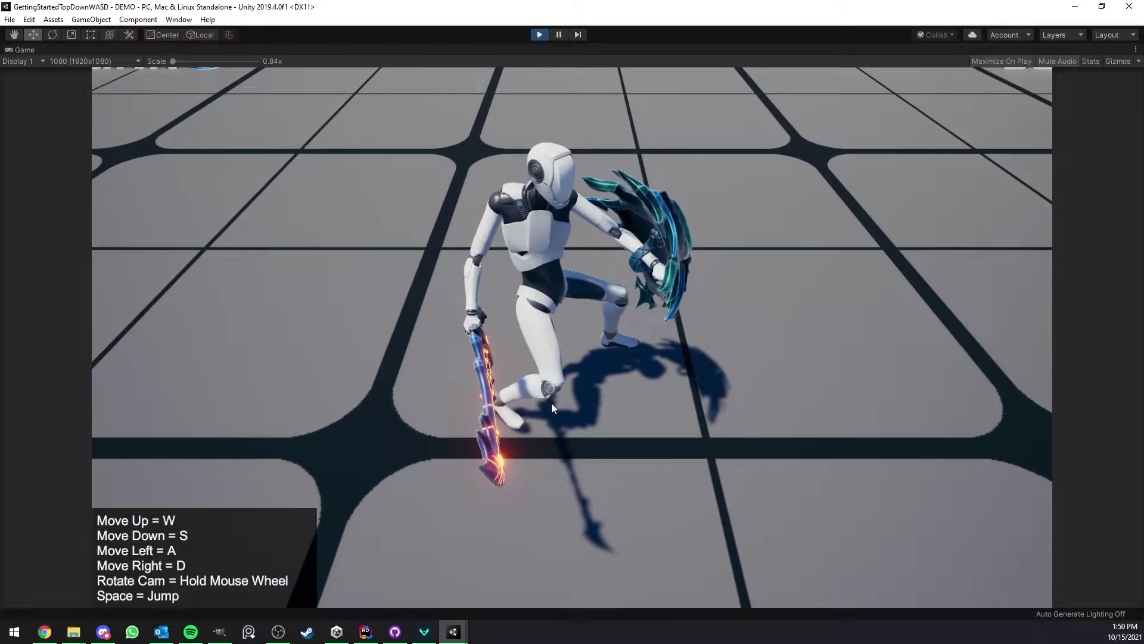
pyautogui.scroll(-8, 710, 356)
pyautogui.press('a')
pyautogui.press('d')
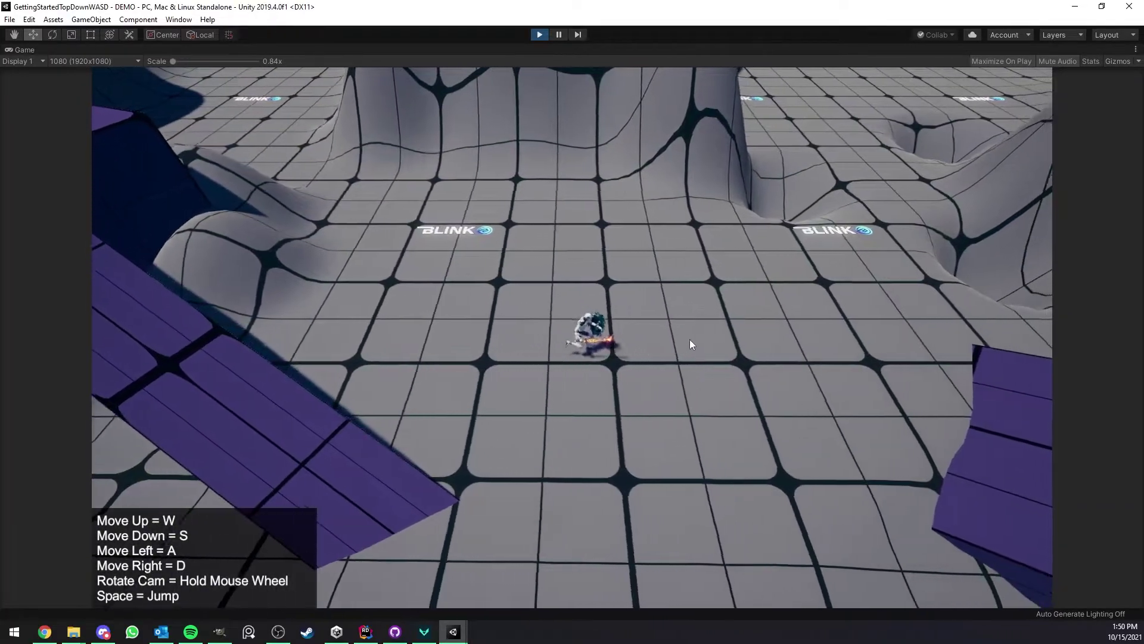
# Move the character down, zoom the camera in close, and run the character up, right and left in the close-up view.
pyautogui.press('s')
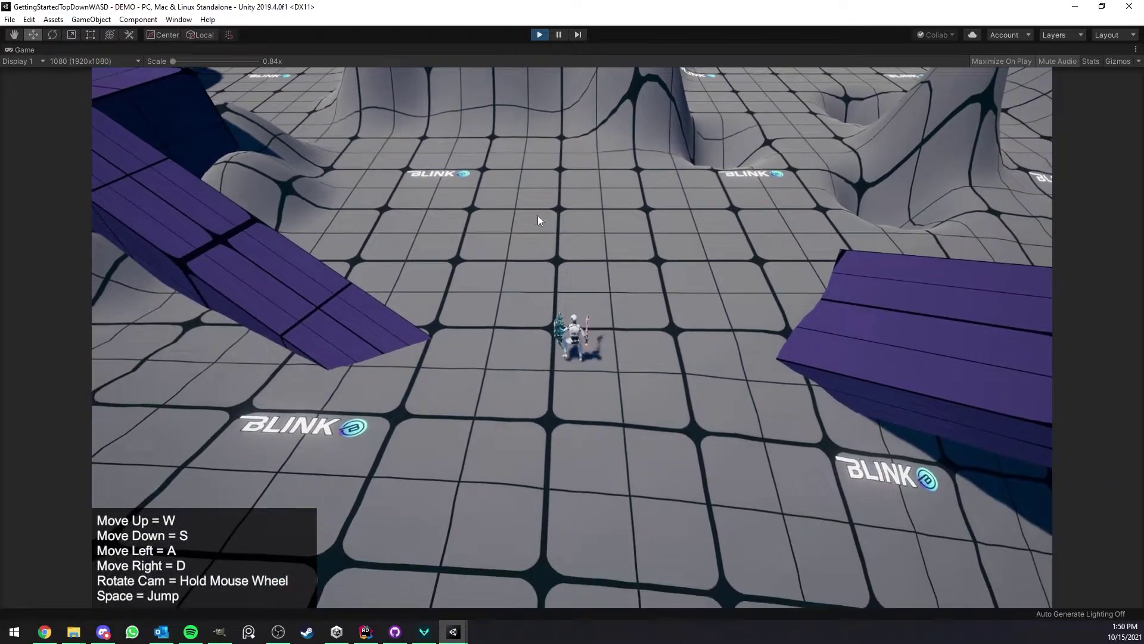
pyautogui.scroll(8, 638, 339)
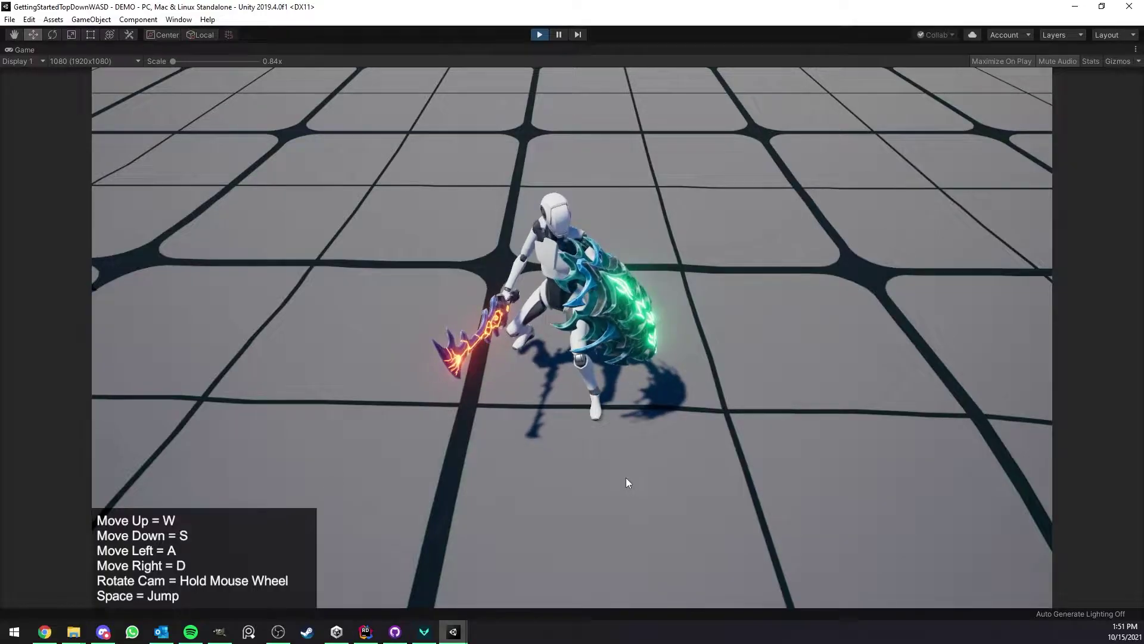
pyautogui.press('w')
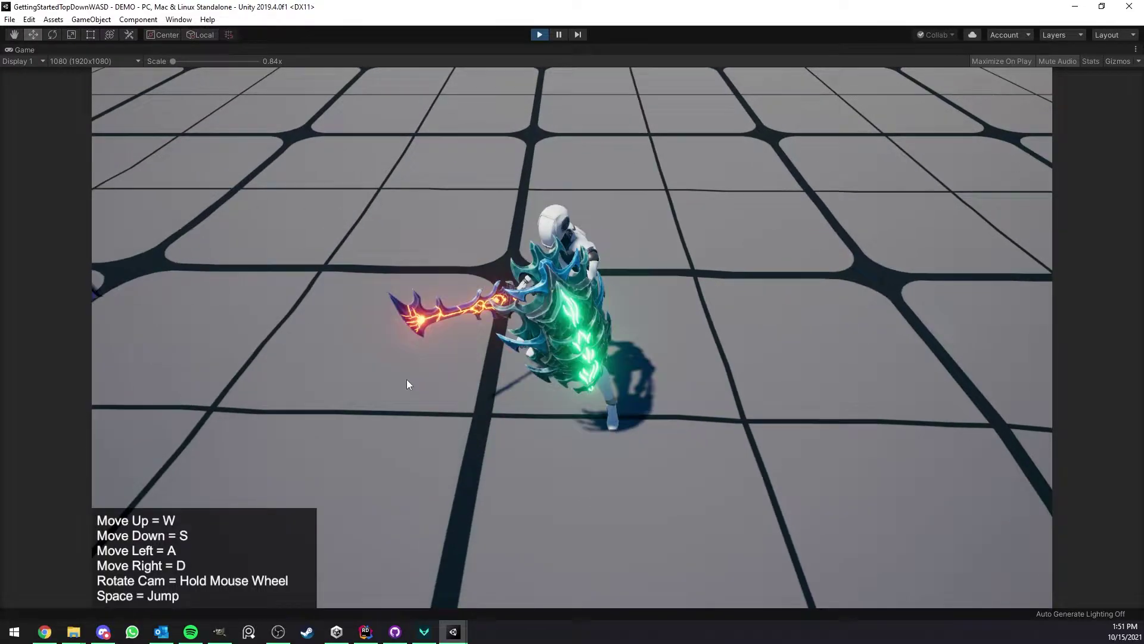
pyautogui.press('d')
pyautogui.press('a')
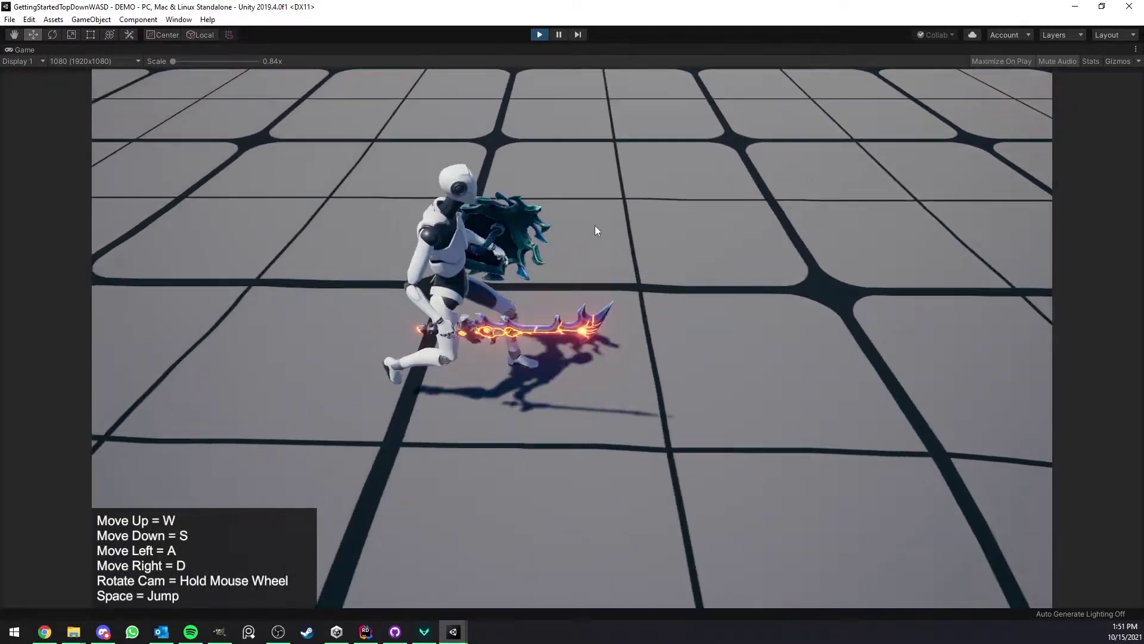
pyautogui.press('w')
# Zoom the camera back out and move the character right, down, left and up across the grid terrain.
pyautogui.scroll(-5, 524, 154)
pyautogui.press('d')
pyautogui.press('s')
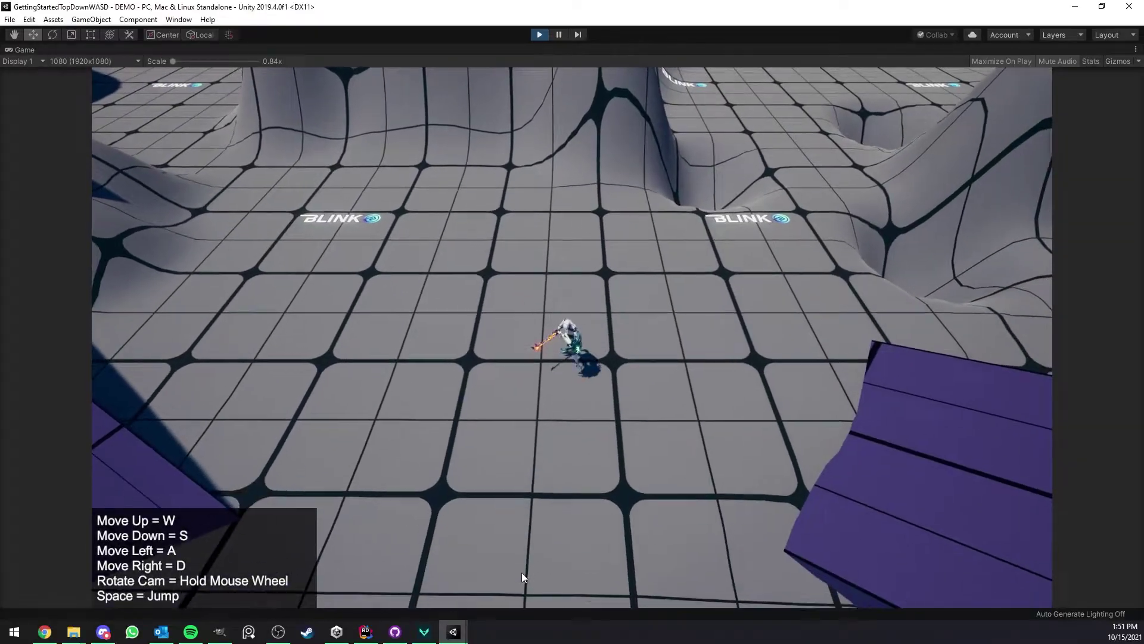
pyautogui.press('a')
pyautogui.press('w')
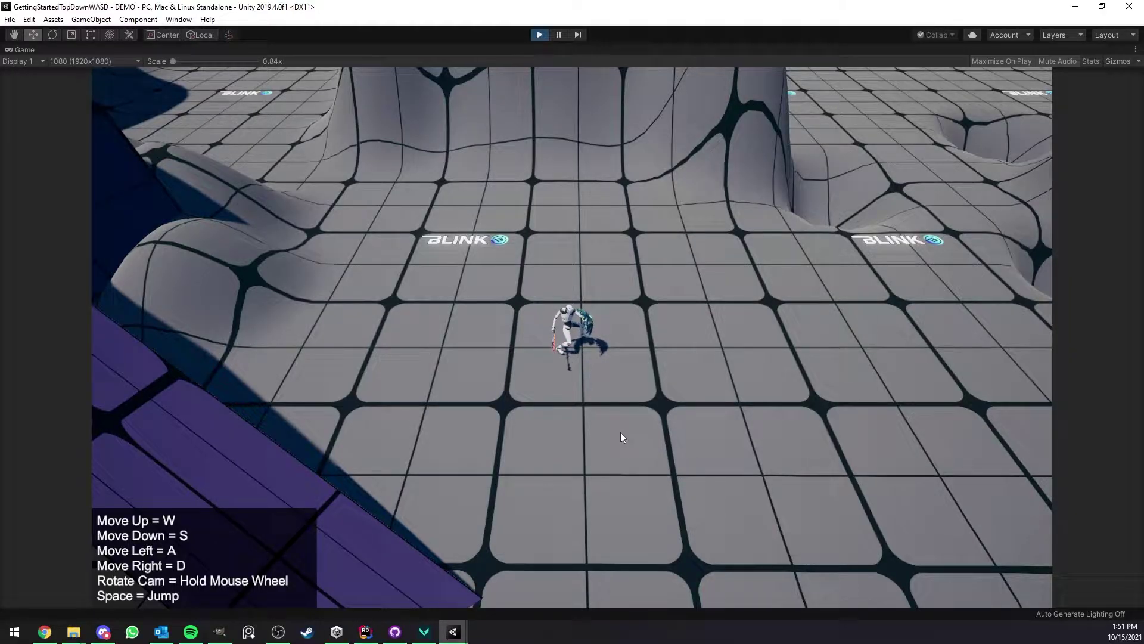
# Zoom in fully on the character and back out, and stop Play mode.
pyautogui.scroll(8, 574, 473)
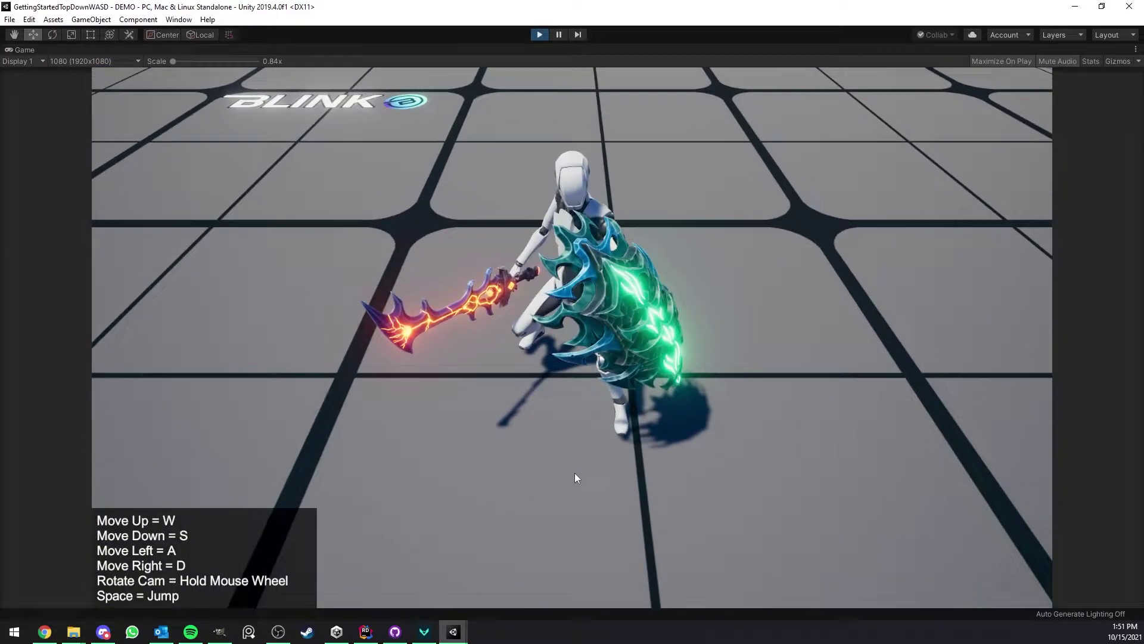
pyautogui.scroll(-7, 574, 474)
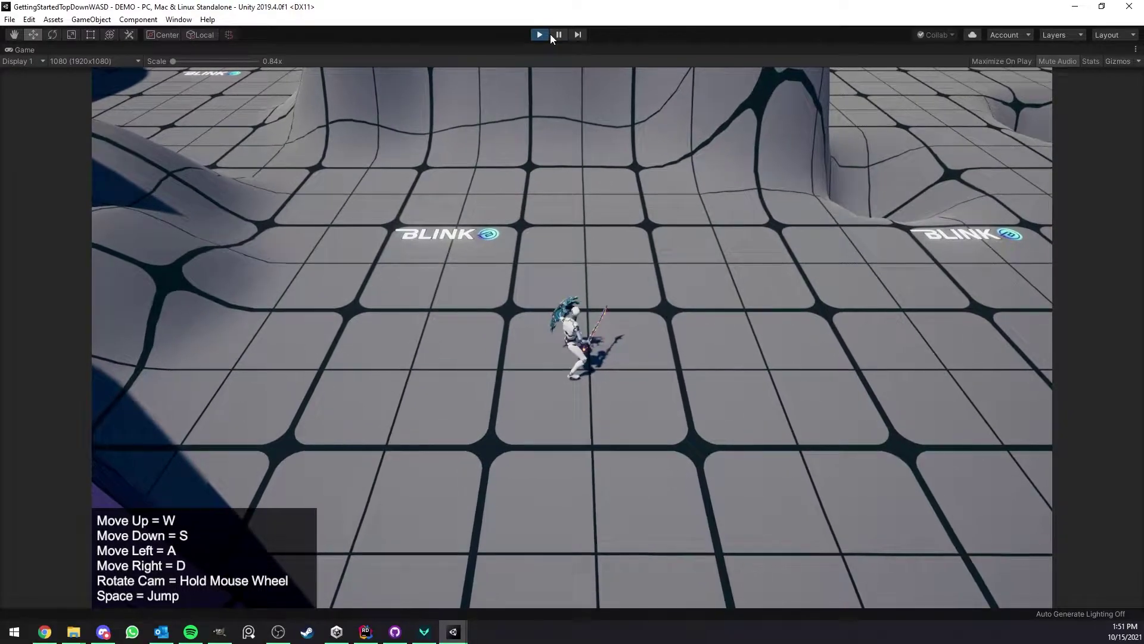
pyautogui.click(553, 37)
pyautogui.click(543, 34)
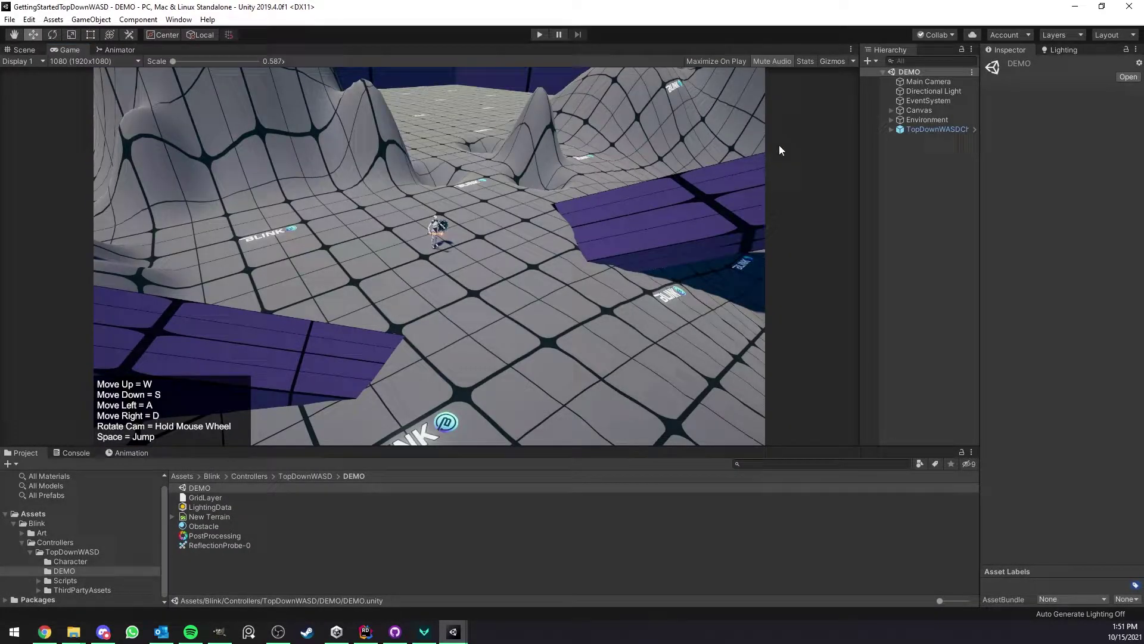
# Select TopDownWASDCharacter in the scene and open its TopDownWASDAnimator controller.
pyautogui.click(943, 129)
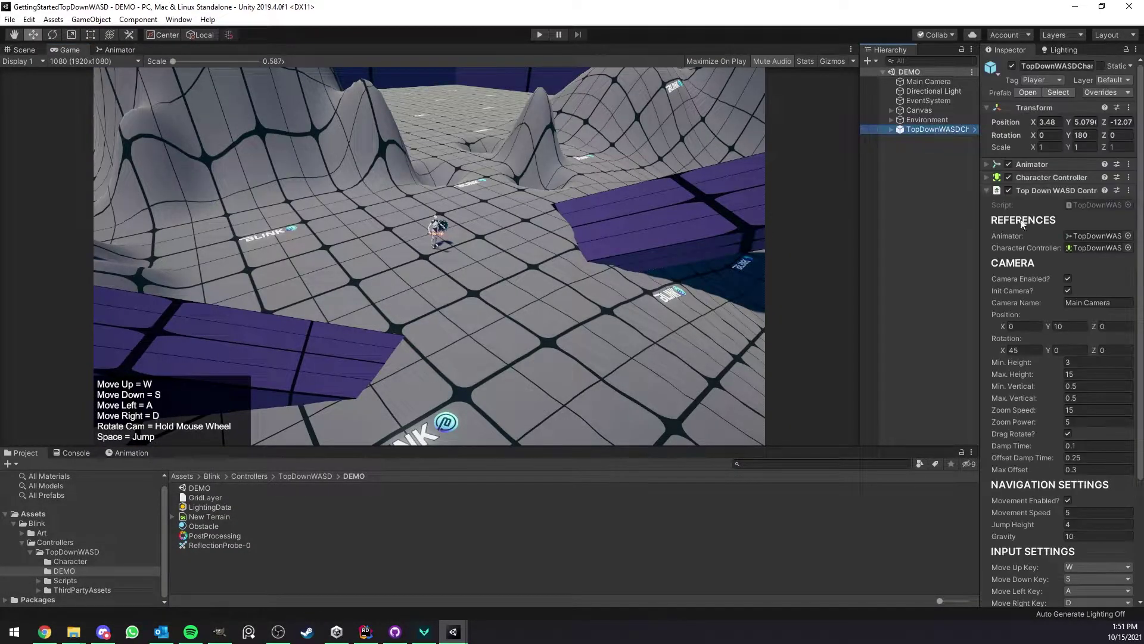
pyautogui.click(1061, 163)
pyautogui.doubleClick(1096, 178)
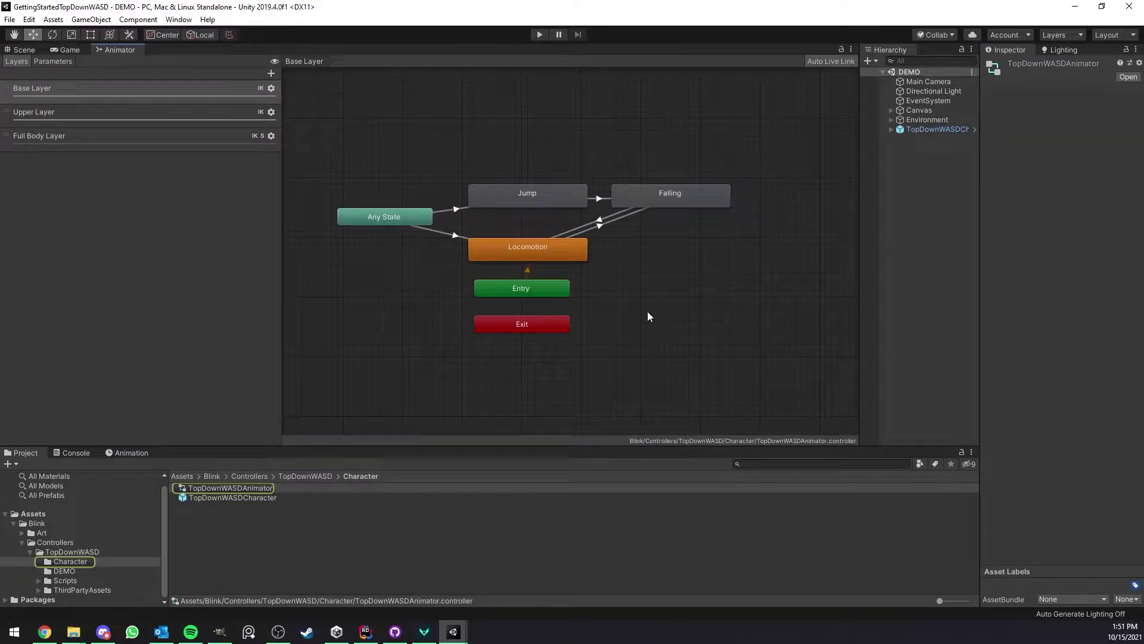
# Inspect the settings of the Jump, Falling and Locomotion states in the animator's Base Layer.
pyautogui.scroll(1, 636, 294)
pyautogui.moveTo(632, 262); pyautogui.dragTo(671, 300, button='middle')
pyautogui.click(551, 224)
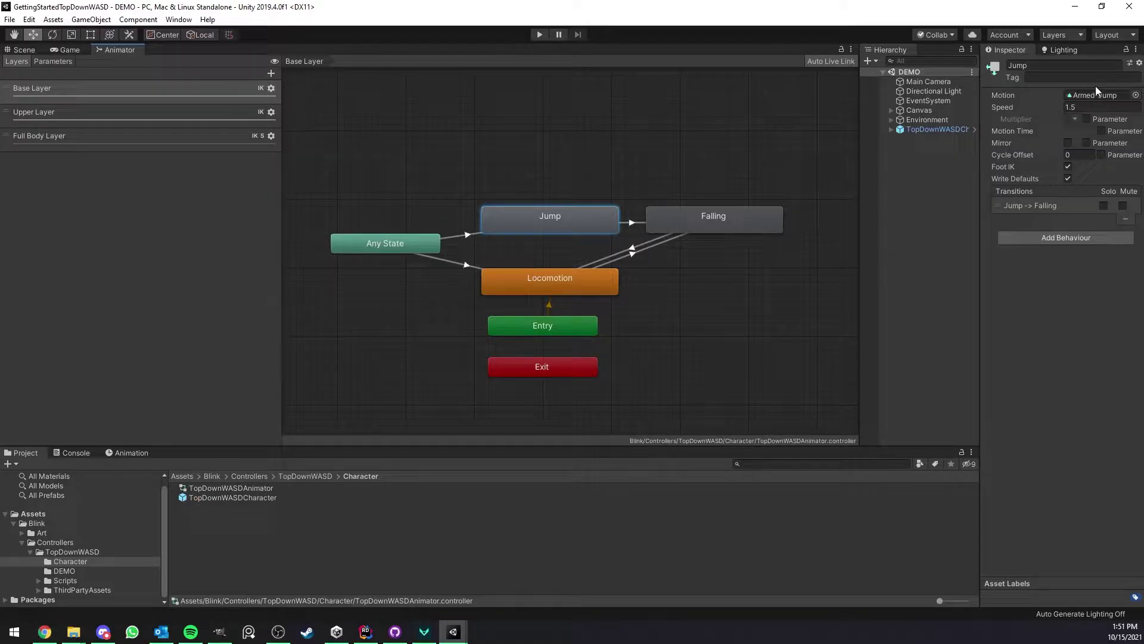
pyautogui.click(703, 223)
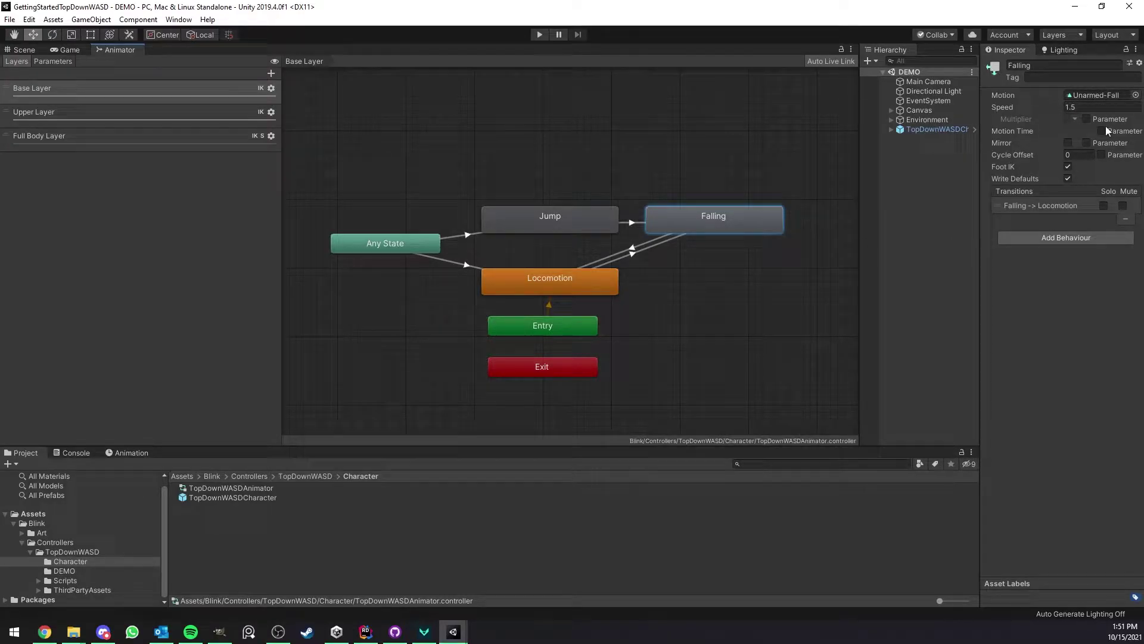
pyautogui.click(565, 280)
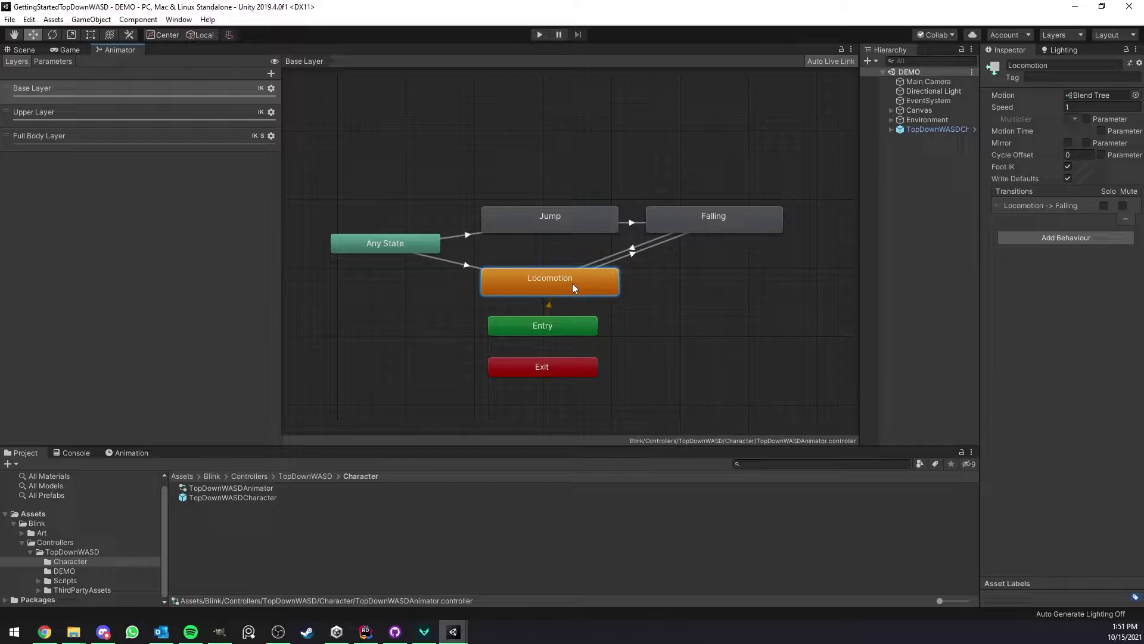
# Open the Locomotion blend tree and widen the Inspector to read its list of motions, narrowing it again when done.
pyautogui.doubleClick(574, 288)
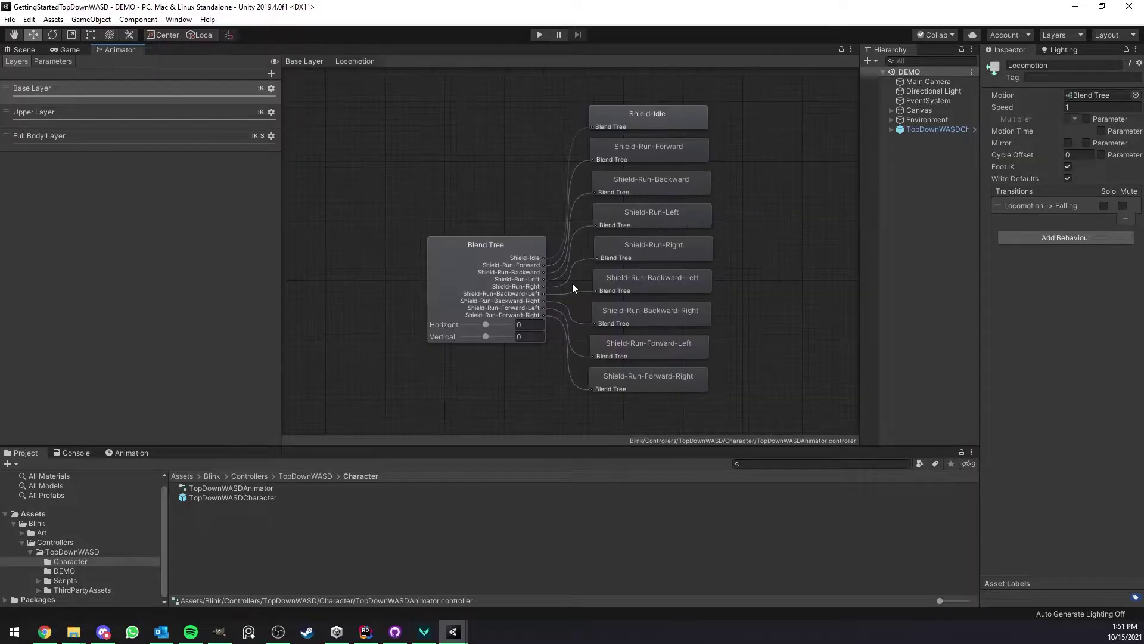
pyautogui.click(495, 273)
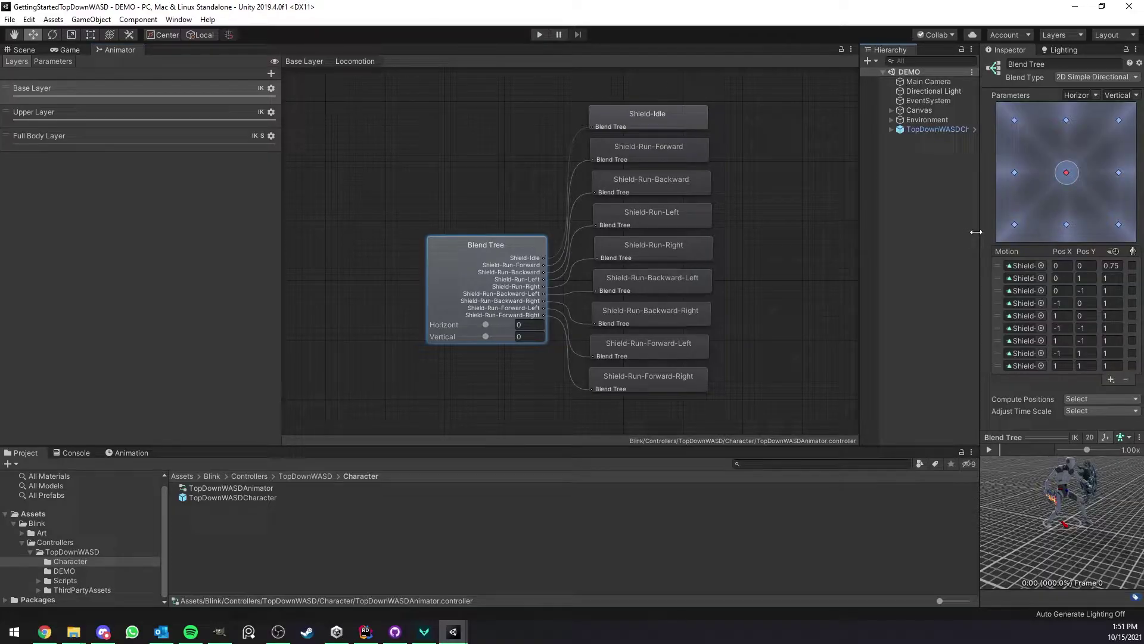
pyautogui.moveTo(976, 232); pyautogui.dragTo(752, 232)
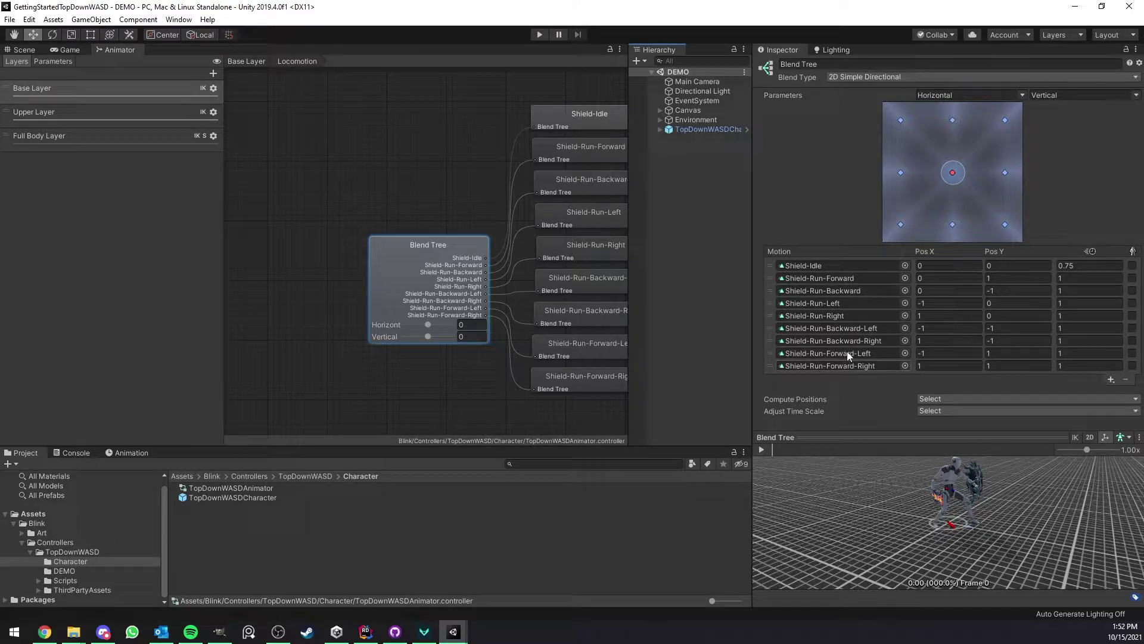
pyautogui.moveTo(751, 295); pyautogui.dragTo(937, 310)
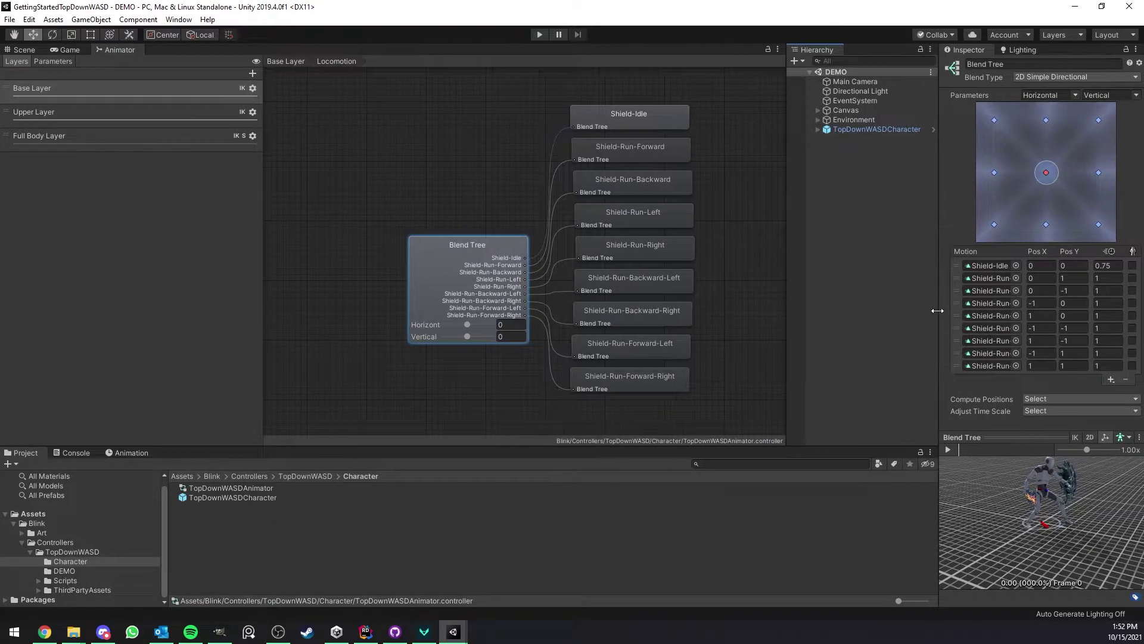
# Return to the Game view, select TopDownWASDCharacter, and widen the Hierarchy.
pyautogui.click(70, 51)
pyautogui.click(853, 128)
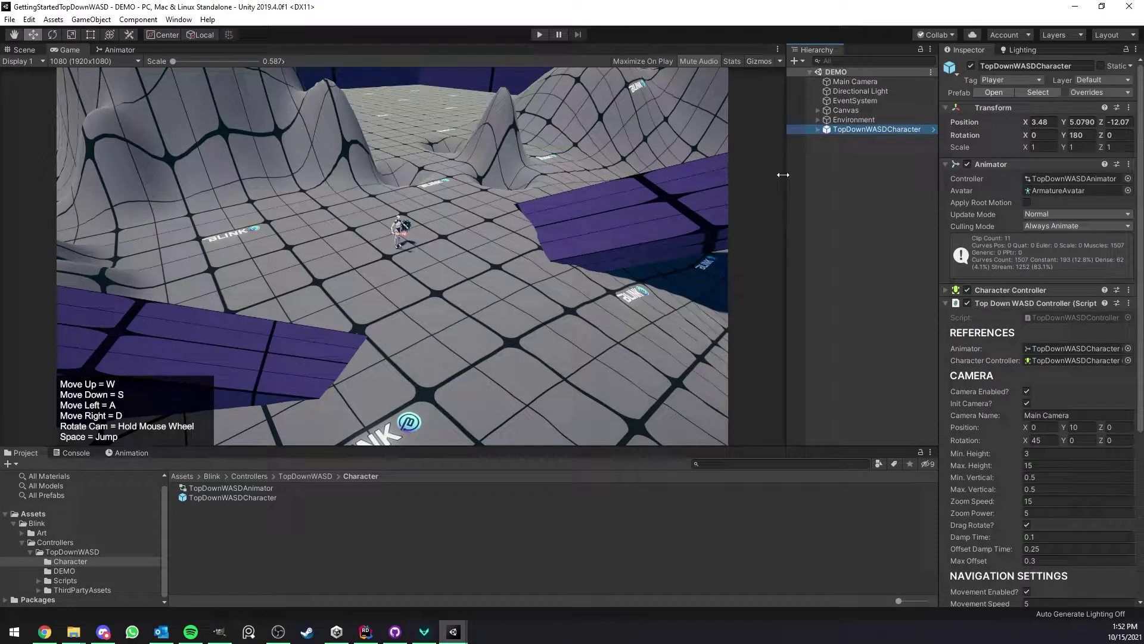
pyautogui.moveTo(785, 174); pyautogui.dragTo(734, 178)
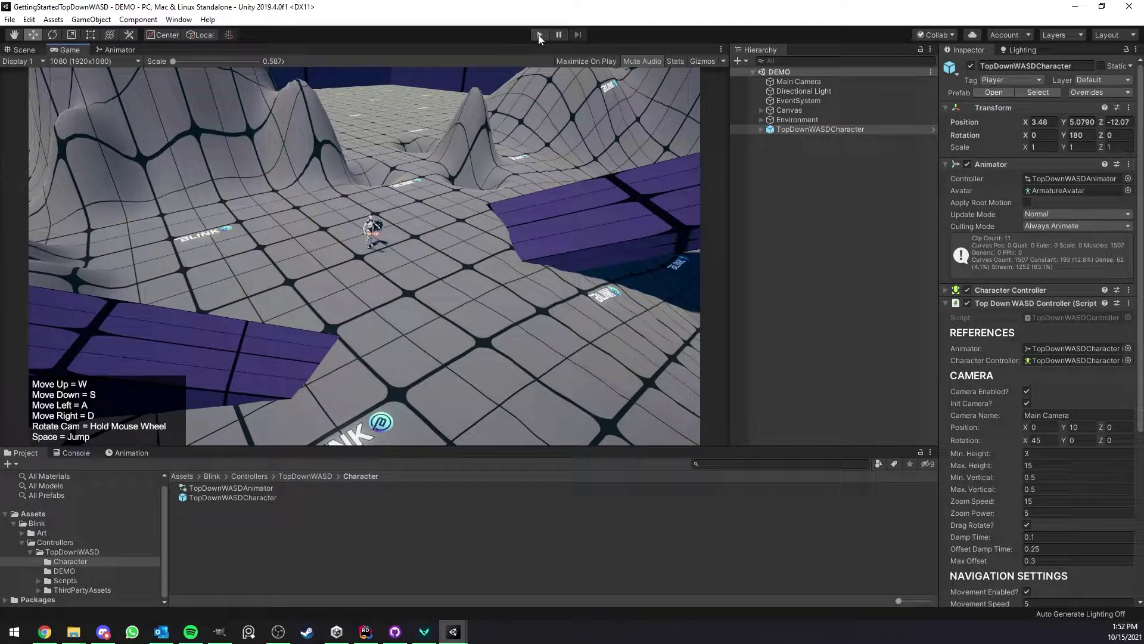
# Start Play mode and maximize the Game view.
pyautogui.click(539, 35)
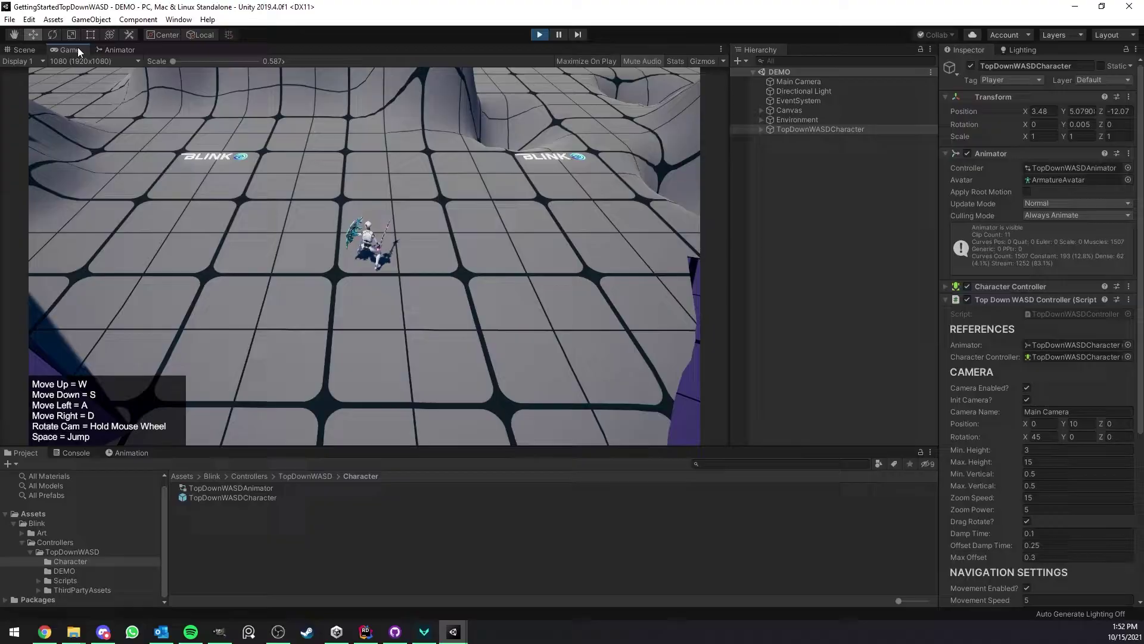
pyautogui.rightClick(69, 49)
pyautogui.click(102, 86)
# Open a floating Inspector over the Game view, collapse its Animator component, and bring the Top Down WASD Controller settings into view.
pyautogui.click(179, 20)
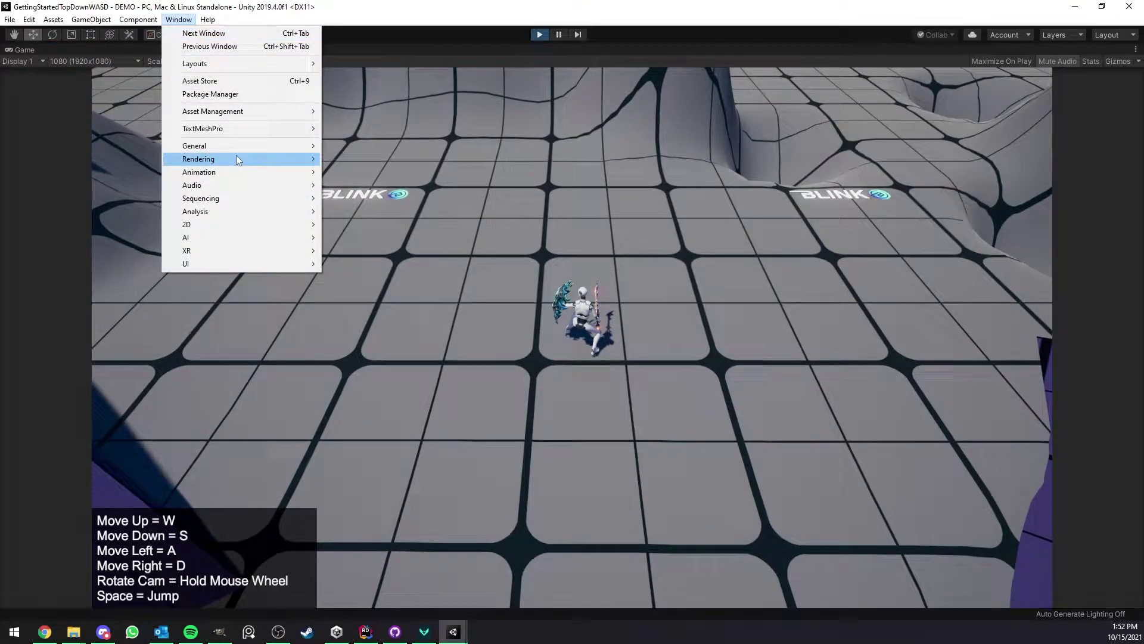
pyautogui.moveTo(235, 147)
pyautogui.click(381, 172)
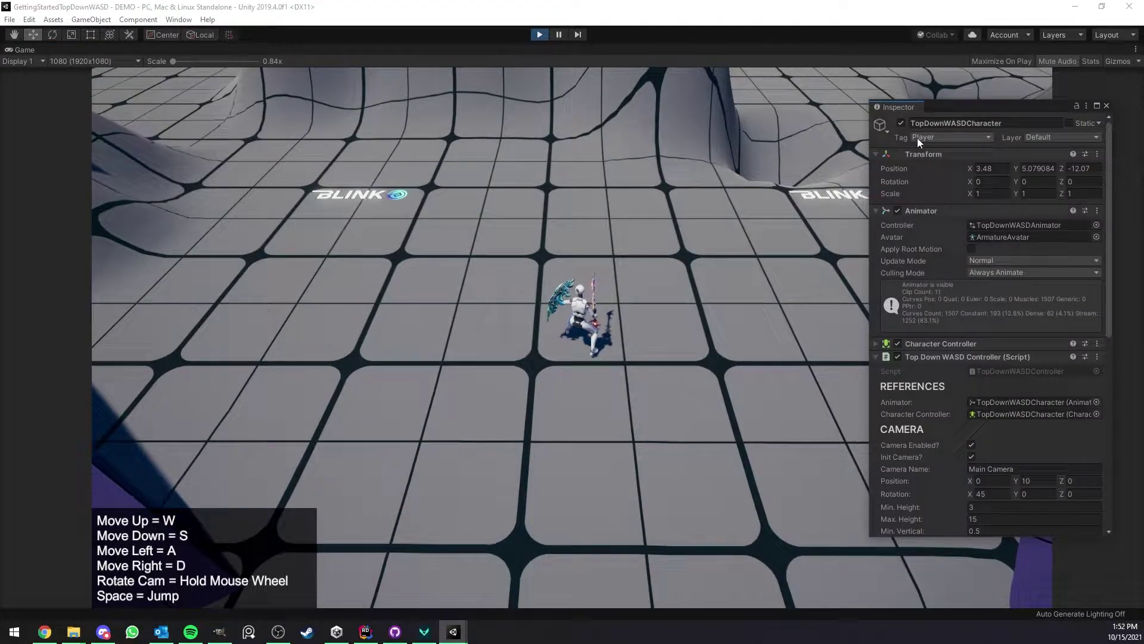
pyautogui.moveTo(984, 112); pyautogui.dragTo(943, 82)
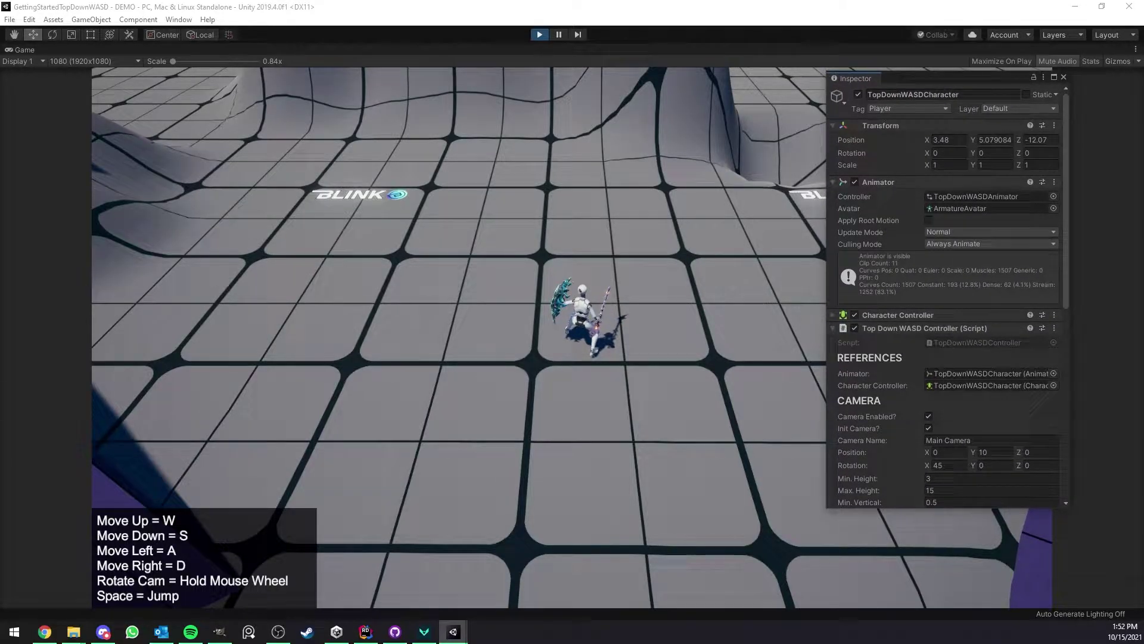
pyautogui.click(906, 181)
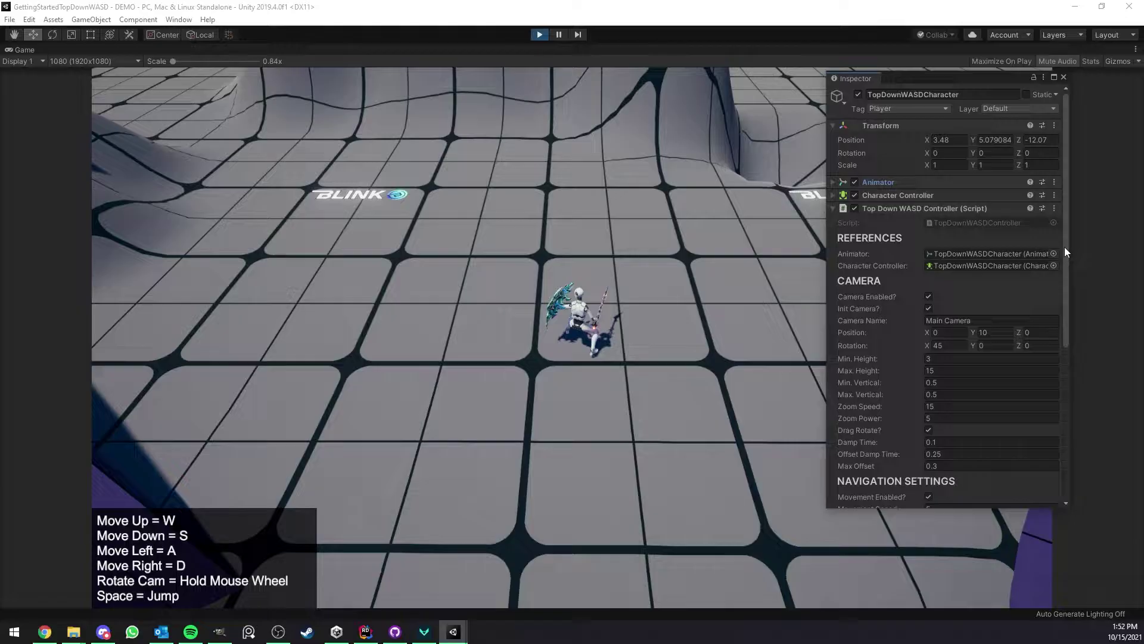
pyautogui.moveTo(1067, 215); pyautogui.dragTo(1069, 278)
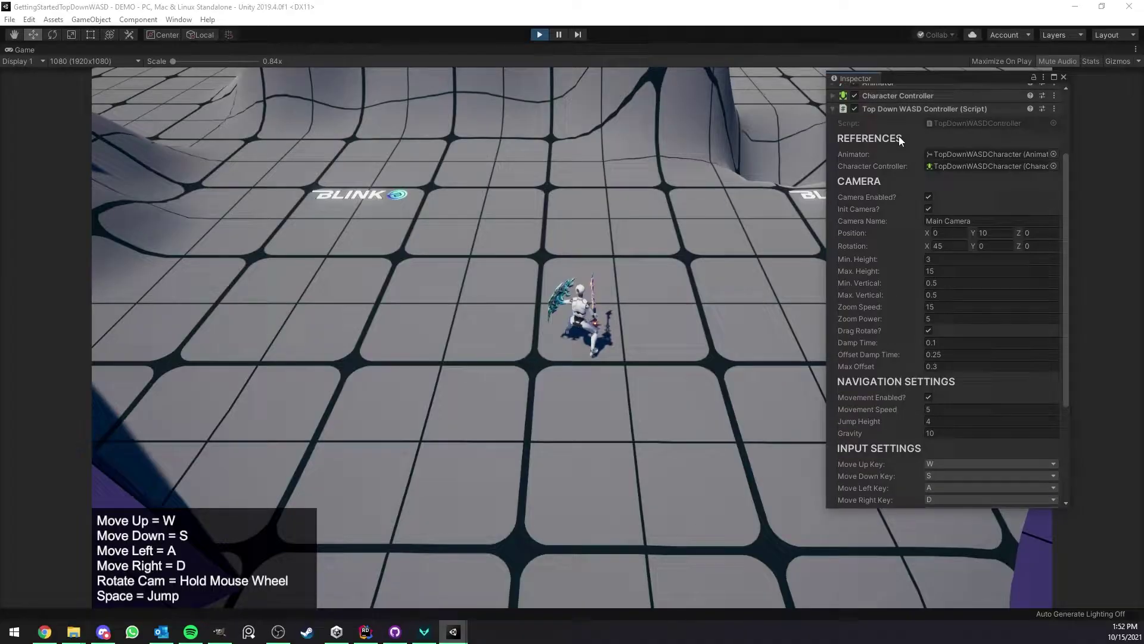
# Restore the Game view to normal size, select Main Camera and again TopDownWASDCharacter, and reposition the floating Inspector clear of the character.
pyautogui.rightClick(34, 51)
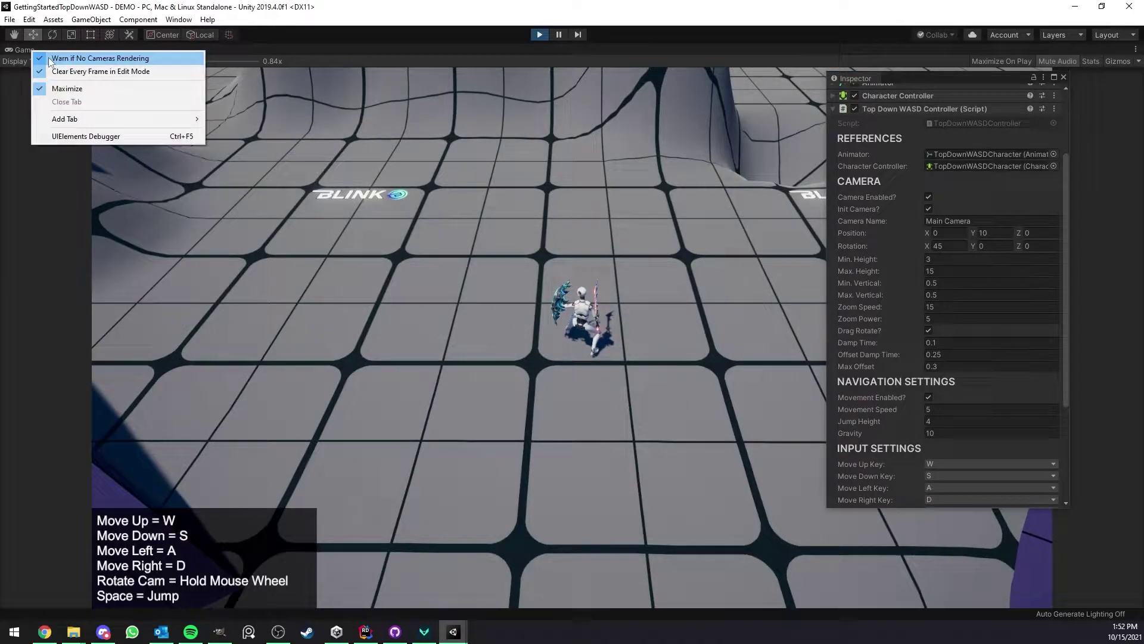
pyautogui.click(60, 88)
pyautogui.moveTo(928, 79); pyautogui.dragTo(652, 158)
pyautogui.click(797, 81)
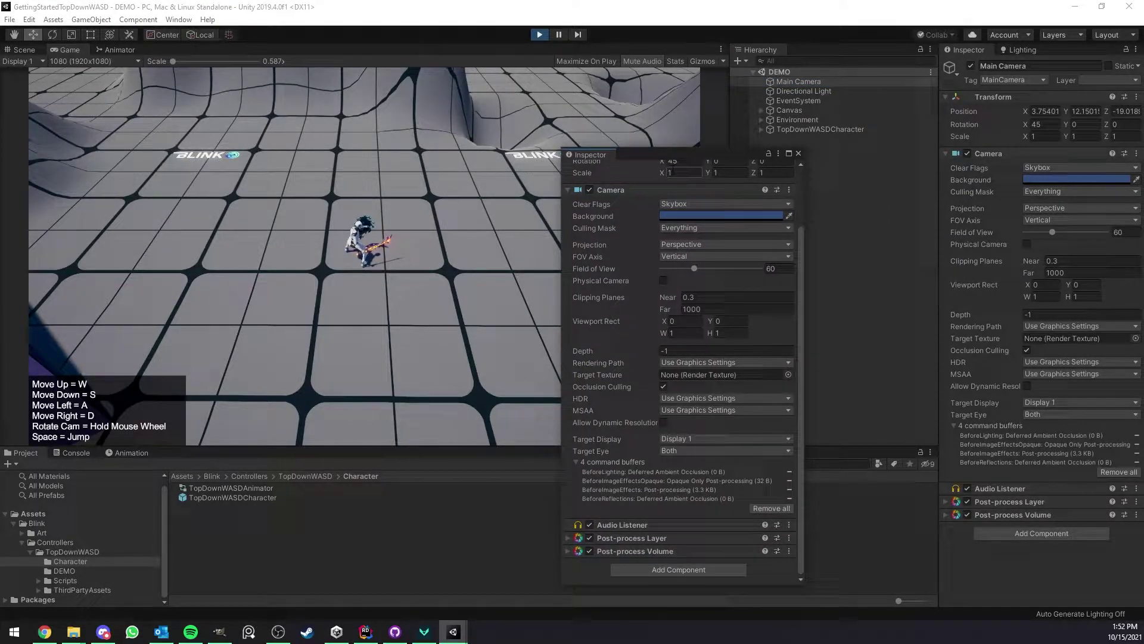
pyautogui.click(798, 127)
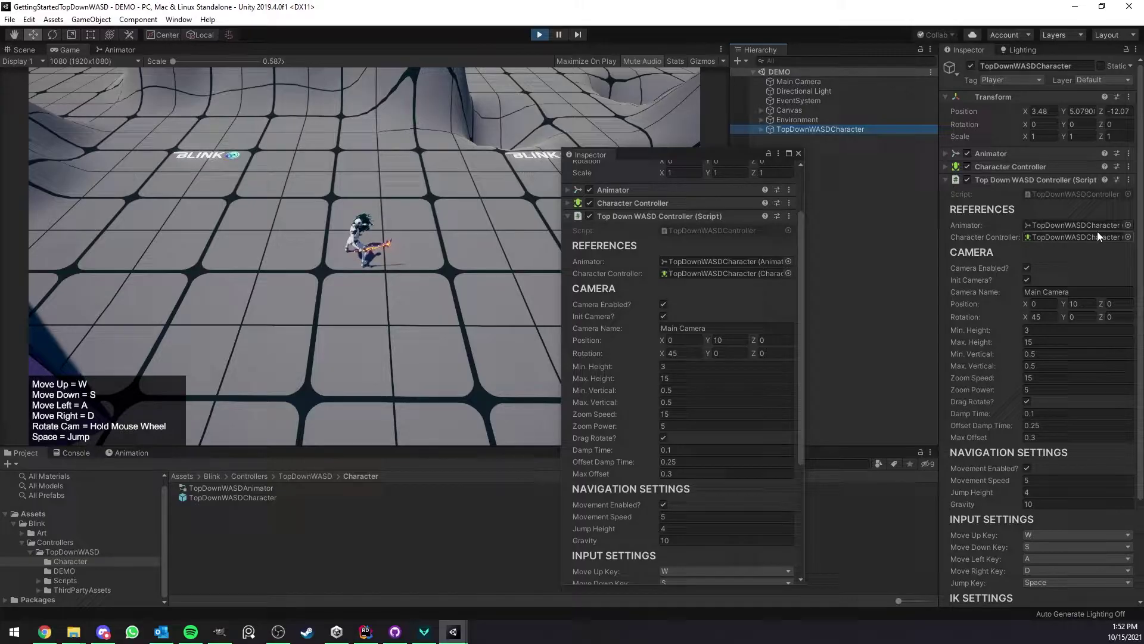
pyautogui.moveTo(660, 159); pyautogui.dragTo(836, 112)
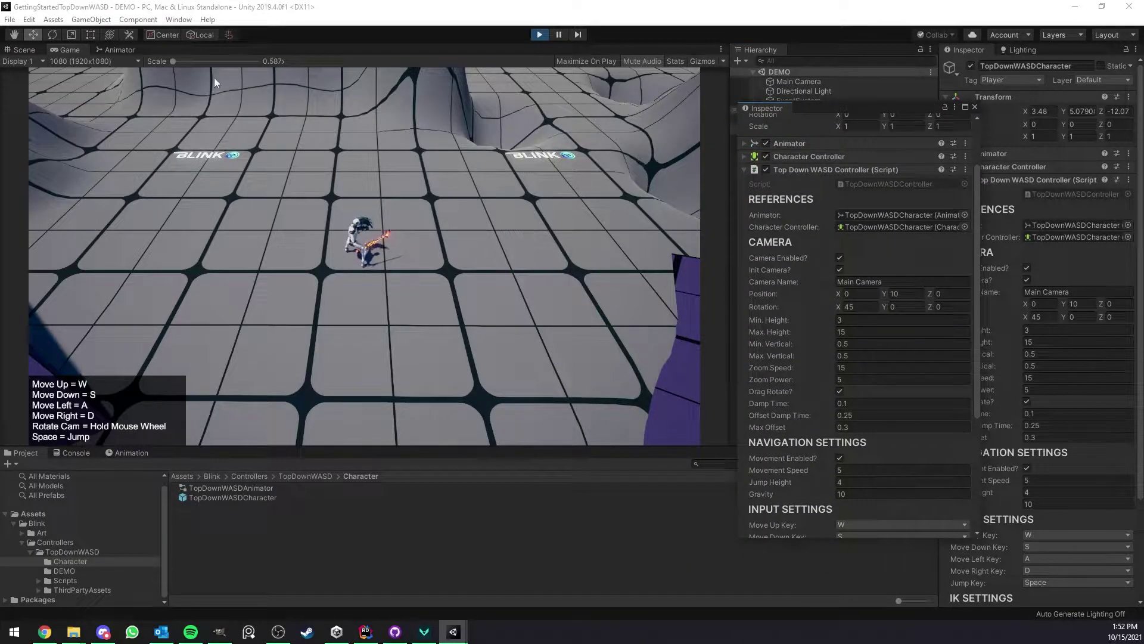
# Maximize the Game view with the floating Inspector showing, and move the character down and right.
pyautogui.rightClick(67, 51)
pyautogui.click(100, 88)
pyautogui.press('s')
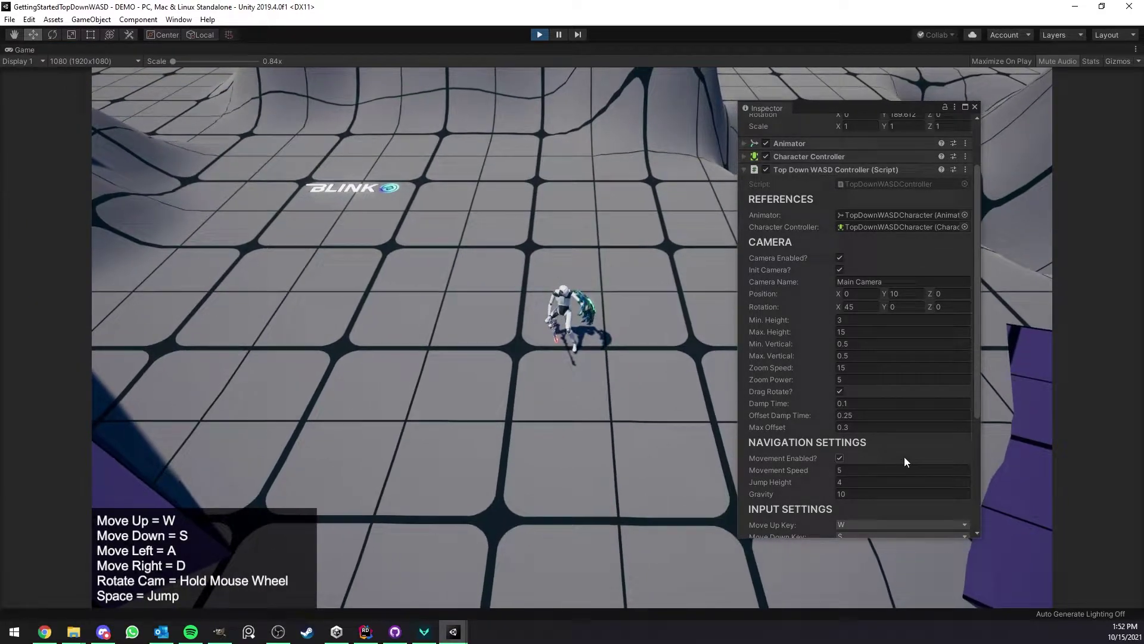
pyautogui.press('d')
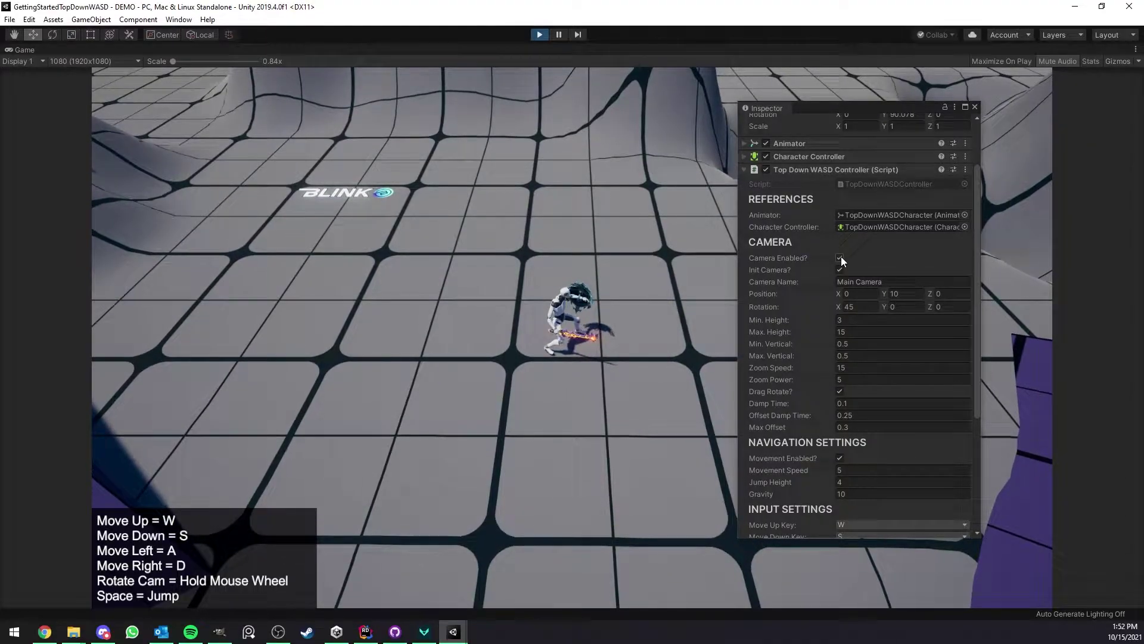
# Turn off Camera Enabled in the character's controller script, and run the character in all four directions with the camera no longer following.
pyautogui.click(839, 257)
pyautogui.press('a')
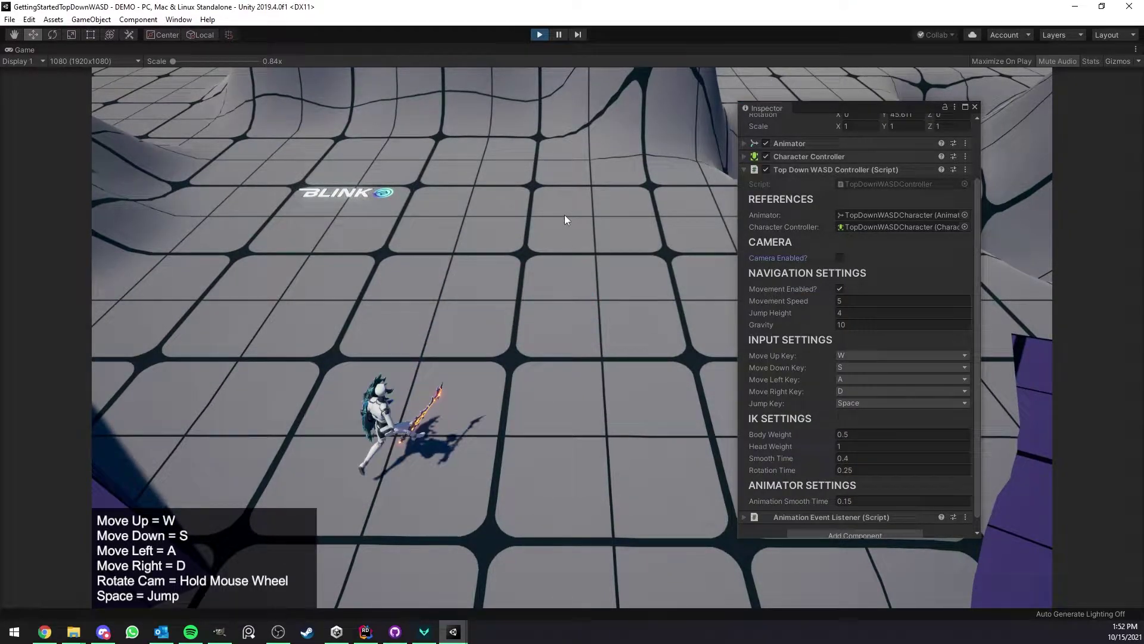
pyautogui.press('w')
pyautogui.press('d')
pyautogui.press('s')
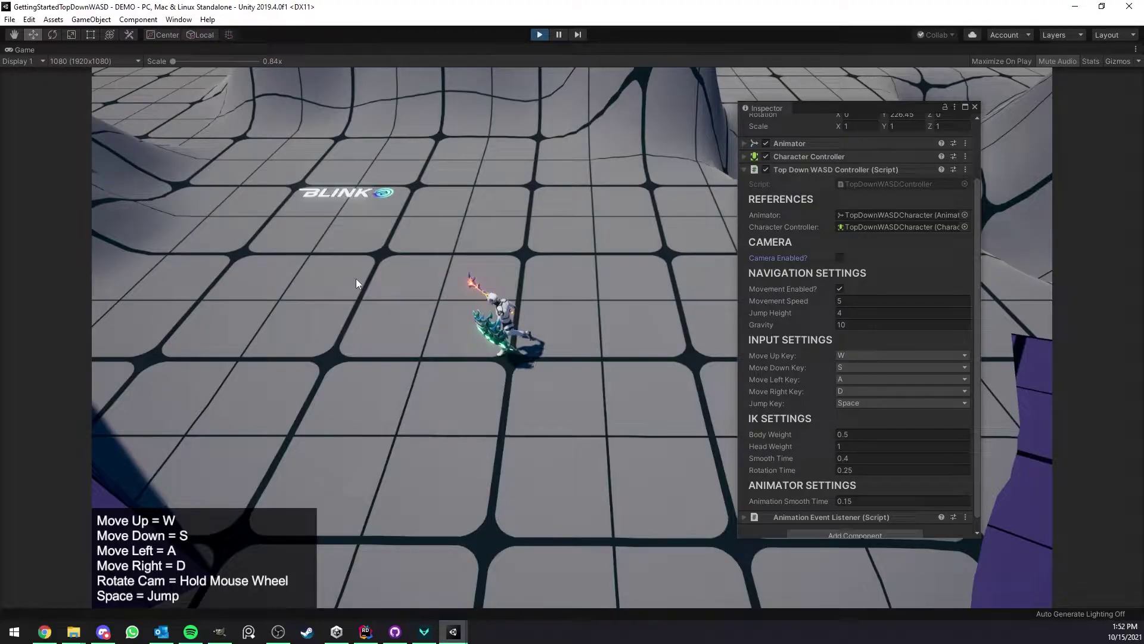
pyautogui.press('s')
pyautogui.press('a')
pyautogui.press('w')
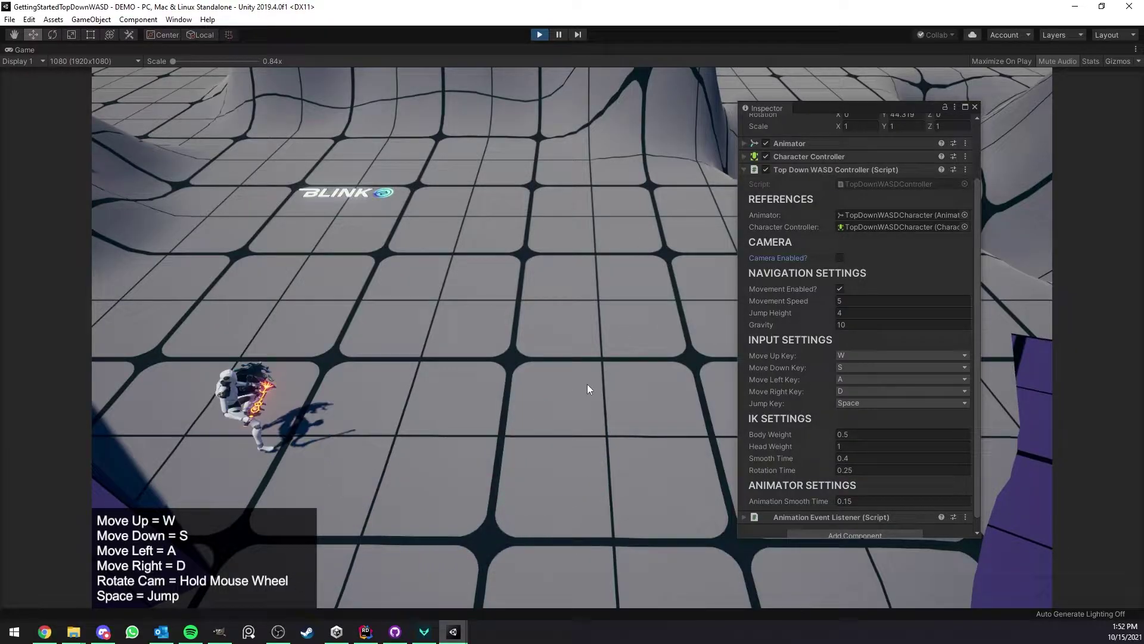
# Run the character right, down and left under the fixed camera, turn Camera Enabled back on, and rotate the camera around the character.
pyautogui.press('d')
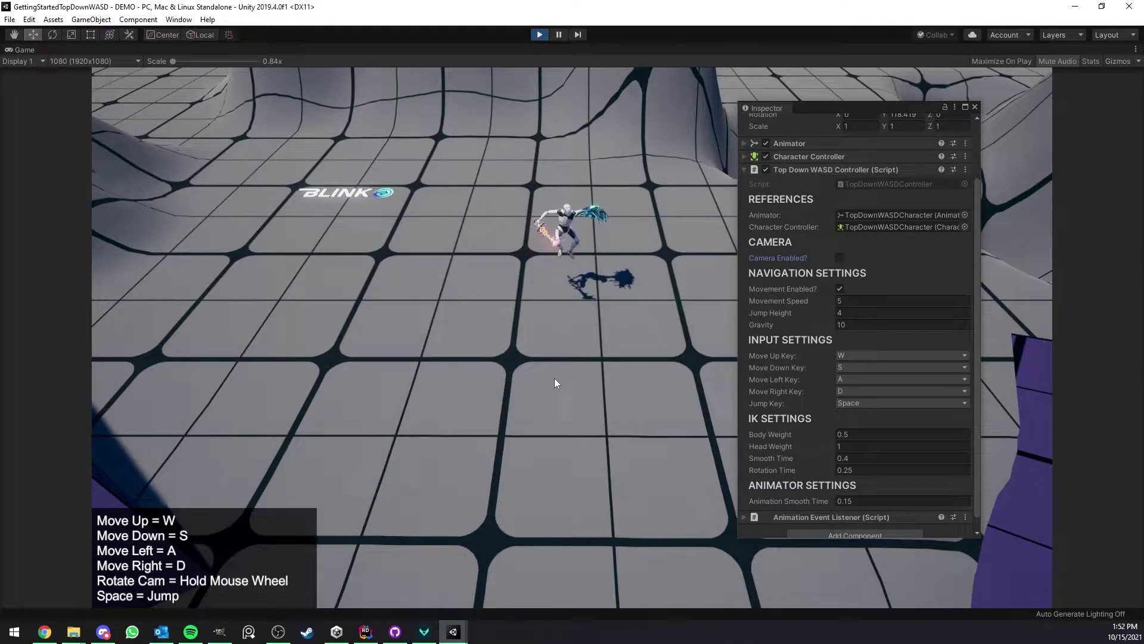
pyautogui.press('s')
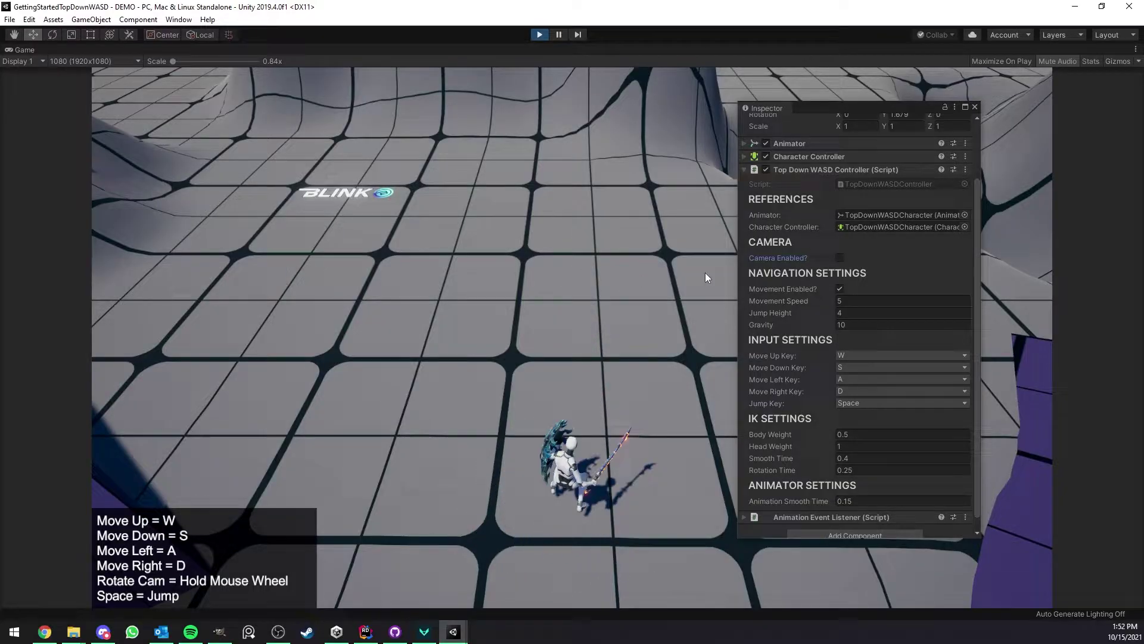
pyautogui.press('a')
pyautogui.click(841, 258)
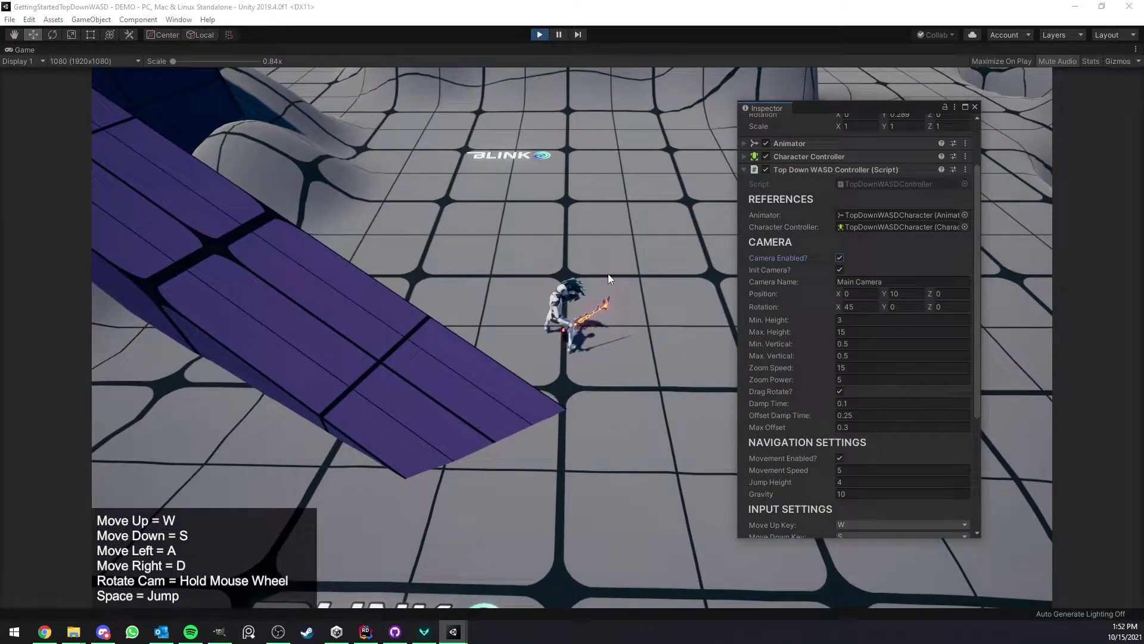
pyautogui.moveTo(608, 273); pyautogui.dragTo(625, 430, button='middle')
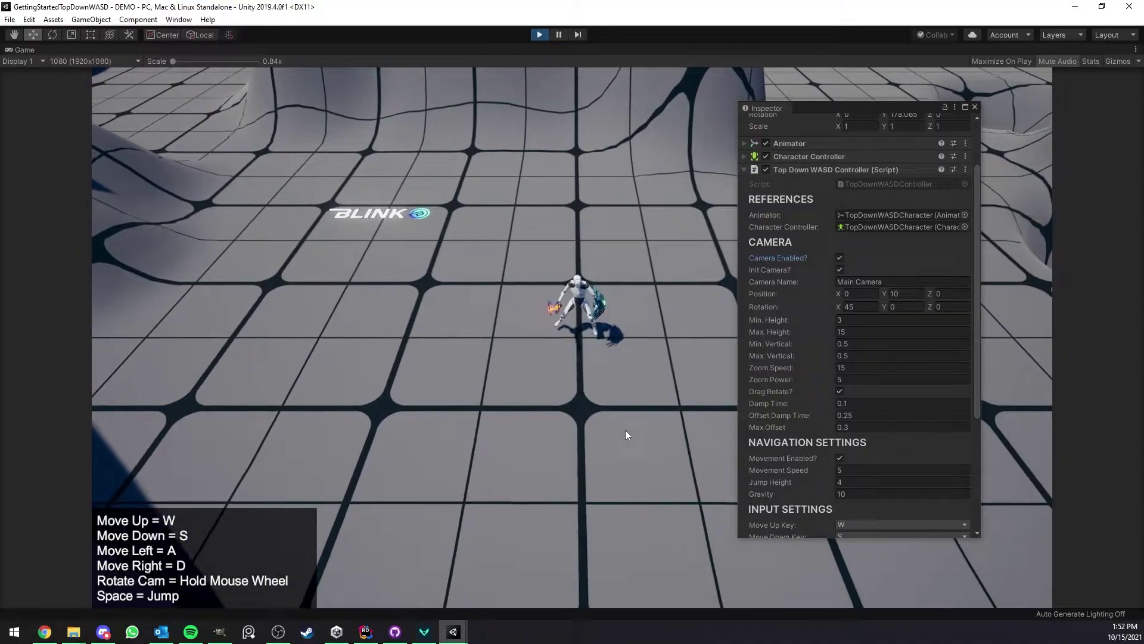
# Switch Init Camera off and on again to compare the Camera and Camera Name fields, and review the camera position.
pyautogui.click(840, 270)
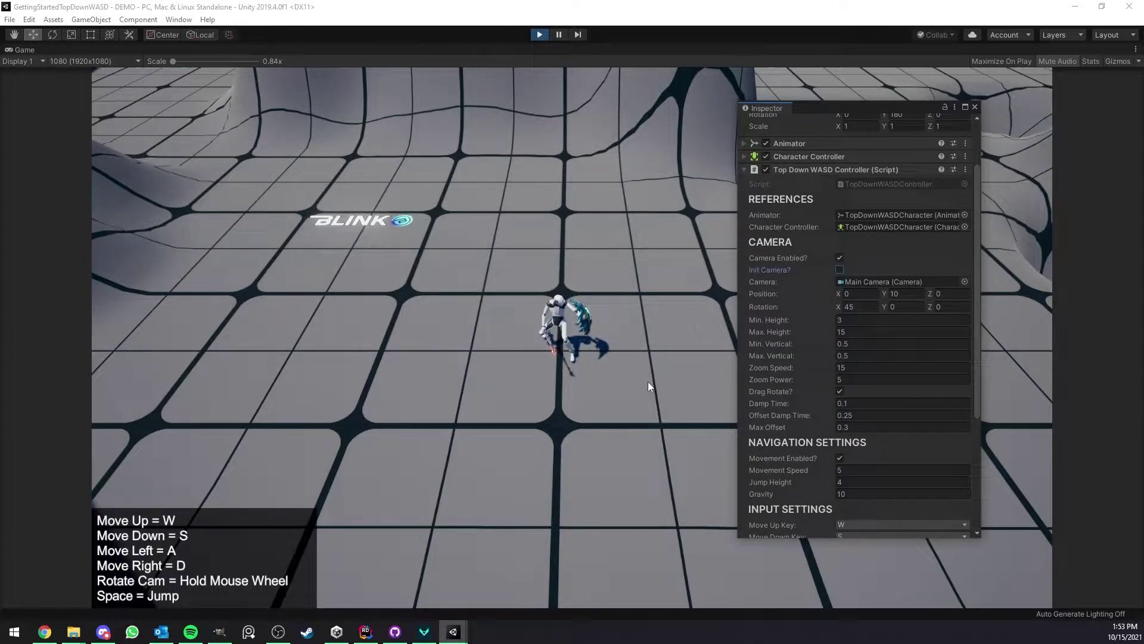
pyautogui.click(840, 270)
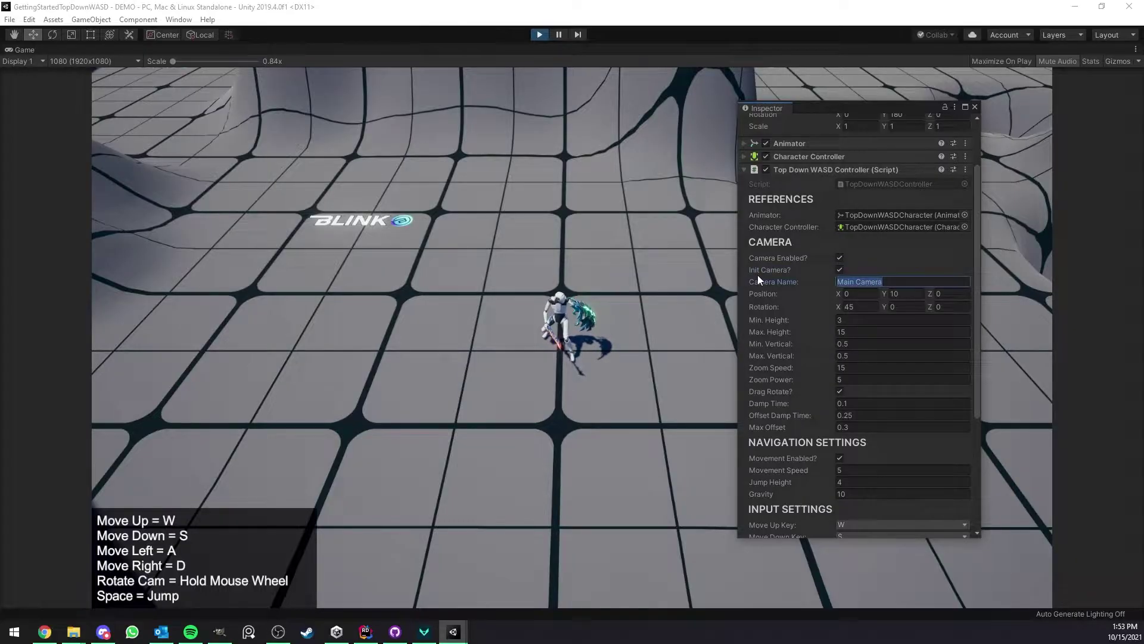
pyautogui.click(913, 295)
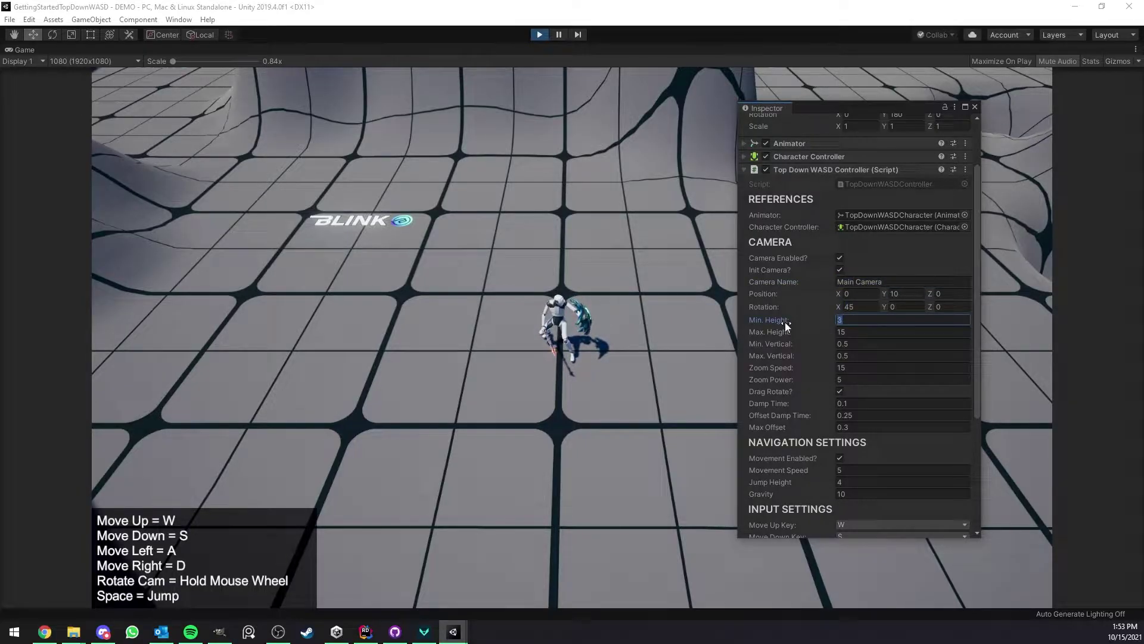
# Set Min. Height to 0 and Max. Height to 50, and test the camera zoom range in the Game view.
pyautogui.write('0')
pyautogui.click(868, 329)
pyautogui.write('50')
pyautogui.click(503, 393)
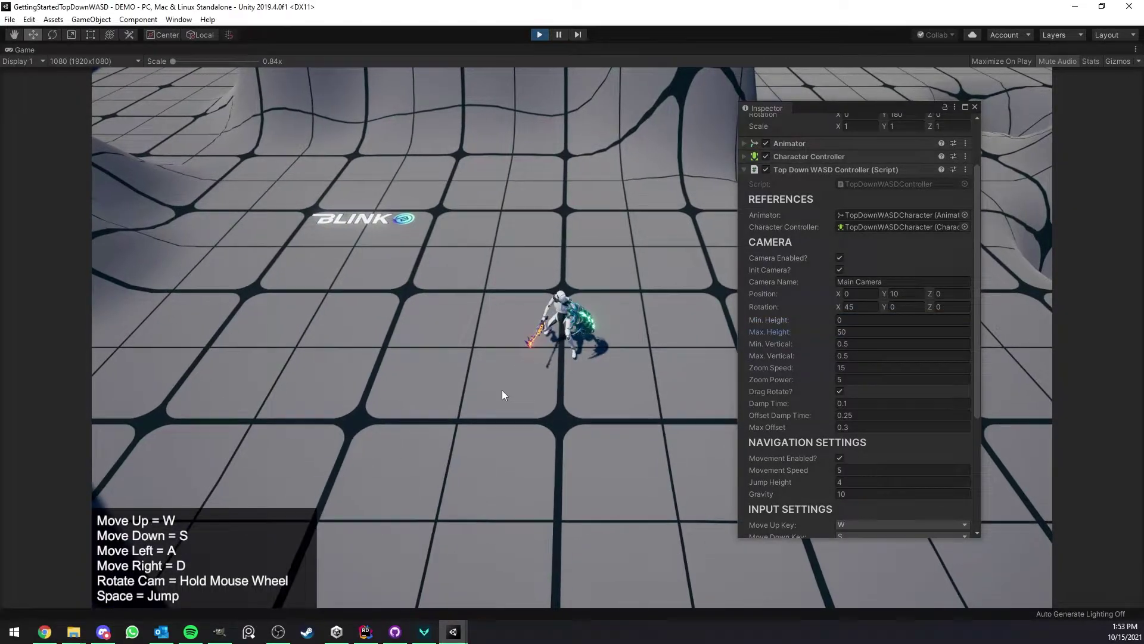
pyautogui.scroll(5, 589, 407)
pyautogui.scroll(-5, 592, 410)
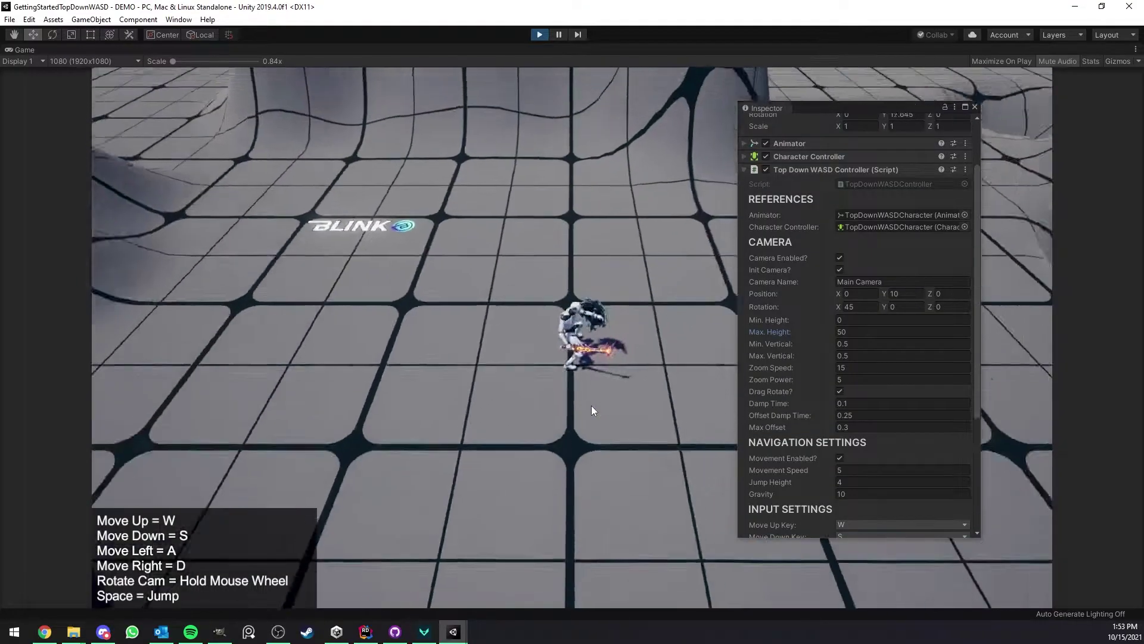
pyautogui.scroll(-5, 590, 407)
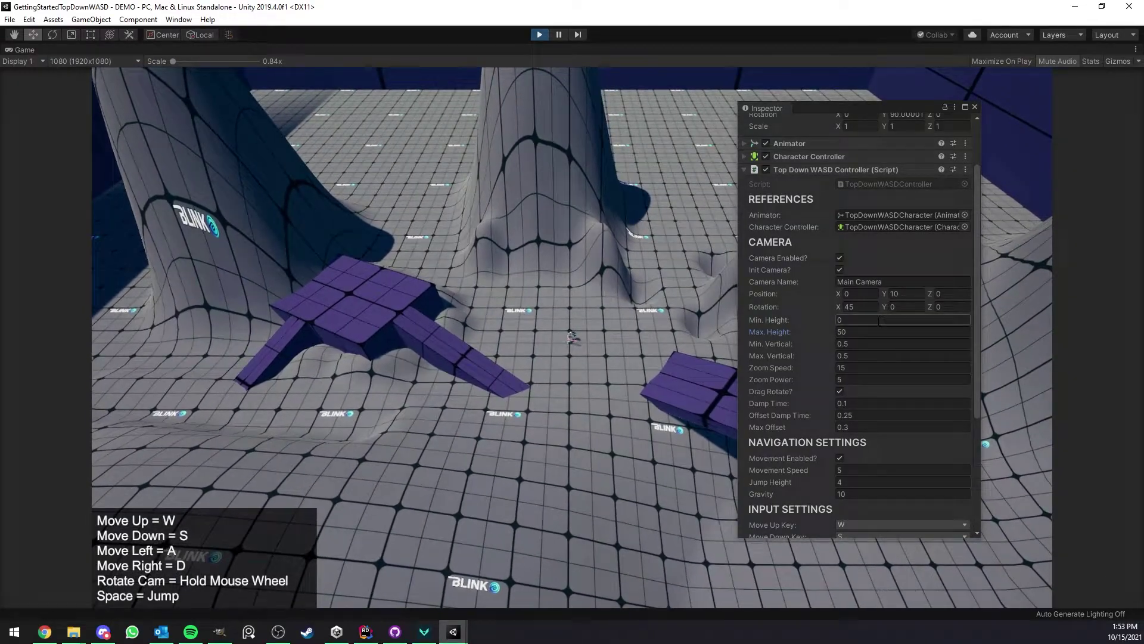
# Set Min. Height to 3 and Max. Height to 15, and zoom the camera fully in and out to test the limits.
pyautogui.click(875, 321)
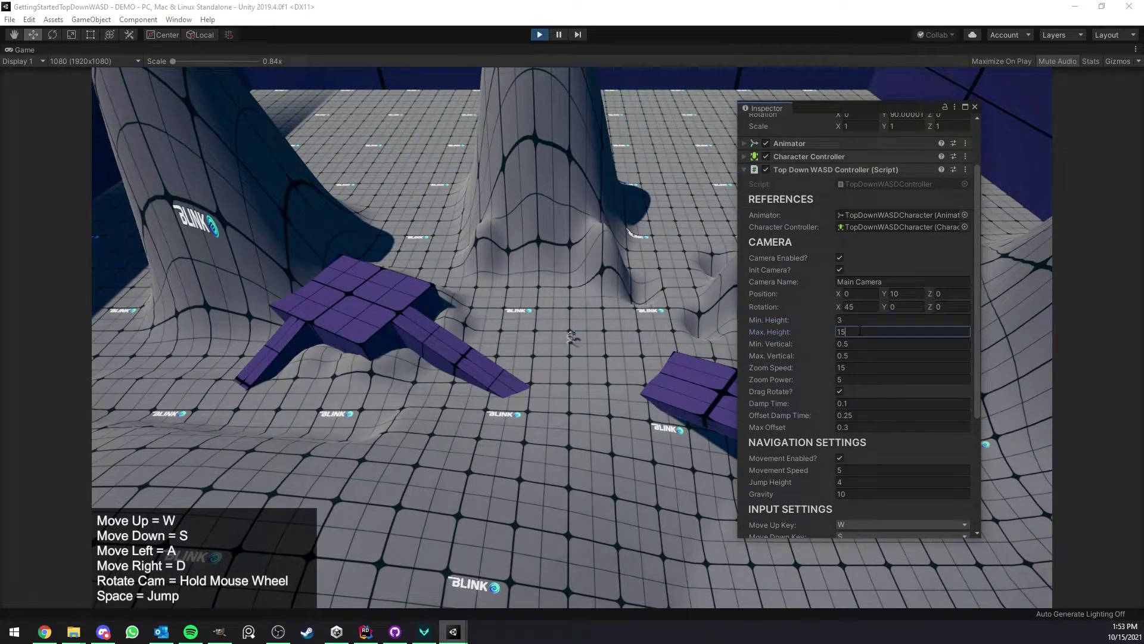
pyautogui.click(524, 359)
pyautogui.scroll(5, 578, 362)
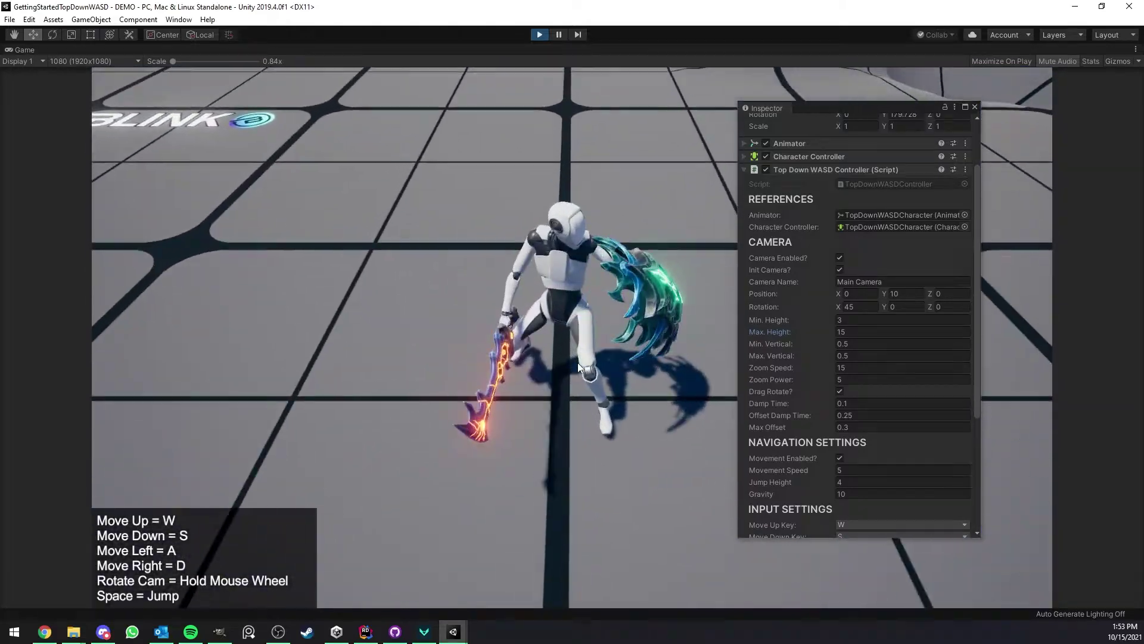
pyautogui.scroll(-5, 578, 363)
pyautogui.scroll(4, 567, 423)
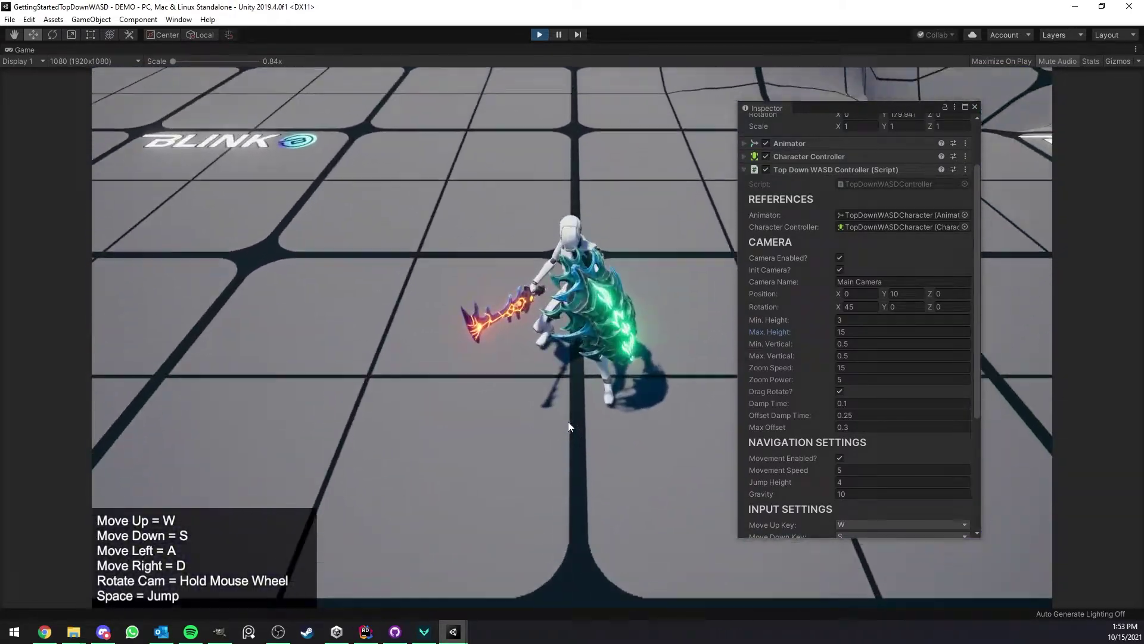
pyautogui.scroll(-4, 568, 421)
pyautogui.scroll(-2, 569, 420)
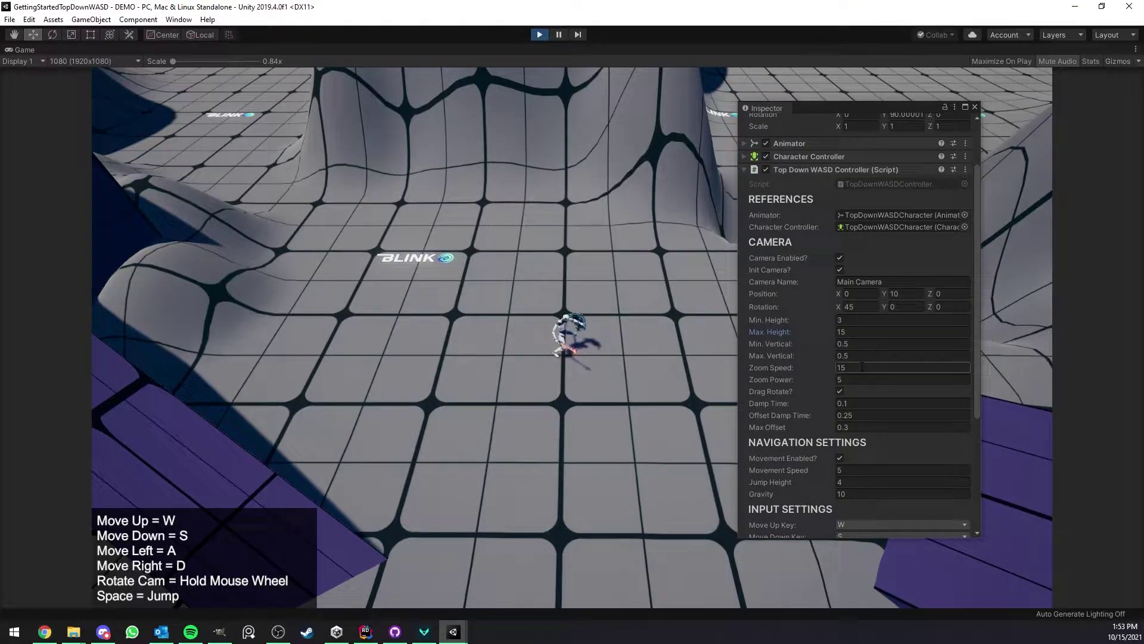
# Set Zoom Power to 1, test zooming in and out on the character, and set Zoom Power back to 5.
pyautogui.click(566, 421)
pyautogui.press('s')
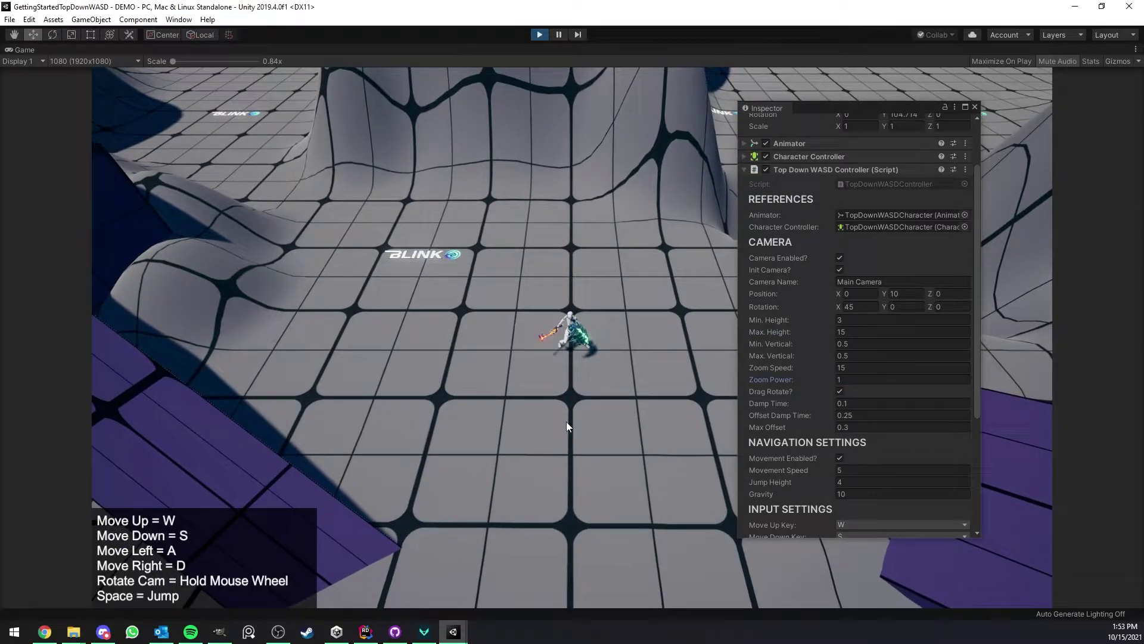
pyautogui.scroll(3, 580, 423)
pyautogui.scroll(-3, 581, 423)
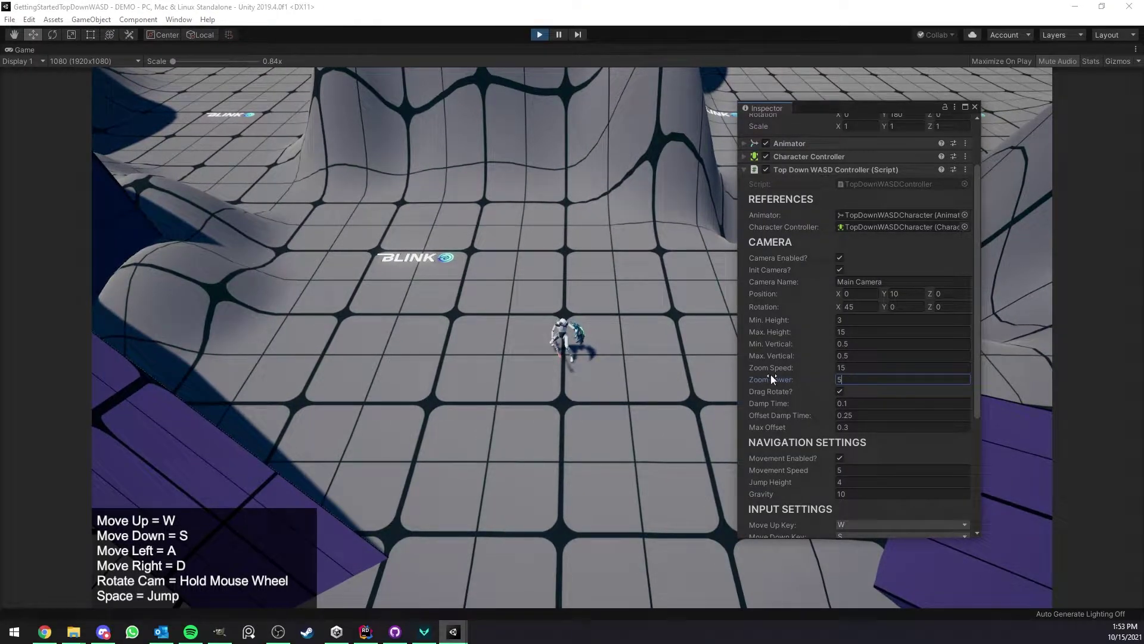
# Rotate the camera slightly, turn off Drag Rotate, and zoom in on the character and out again.
pyautogui.moveTo(650, 412)
pyautogui.mouseDown(button='middle')
pyautogui.moveTo(629, 431)
pyautogui.moveTo(656, 413)
pyautogui.moveTo(579, 410)
pyautogui.moveTo(668, 400)
pyautogui.mouseUp(button='middle')
pyautogui.click(840, 391)
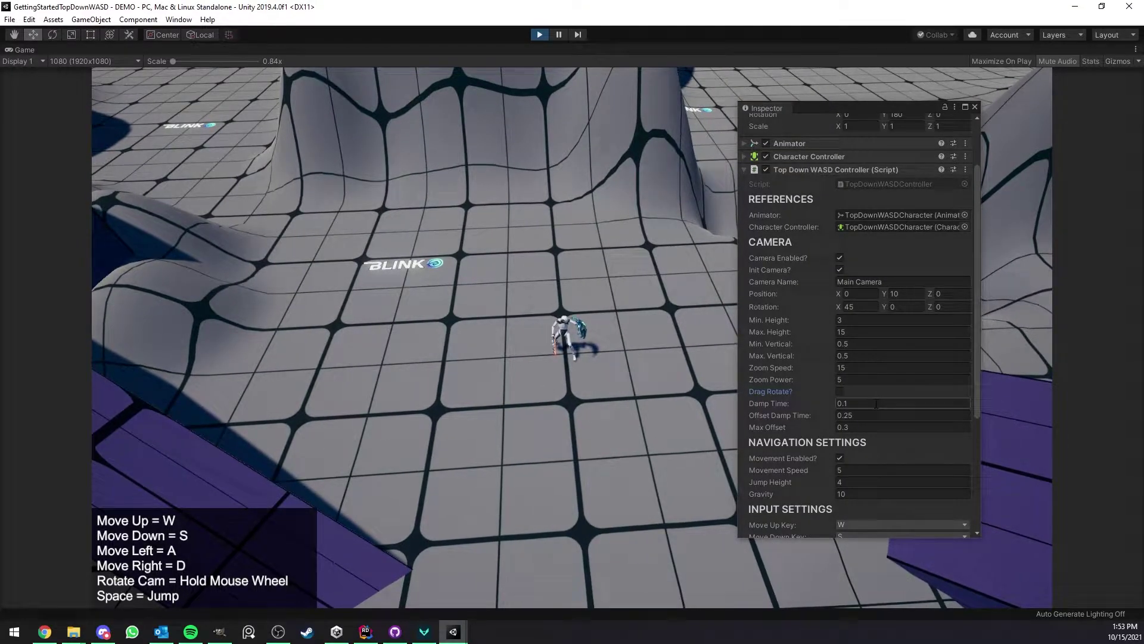
pyautogui.scroll(5, 598, 422)
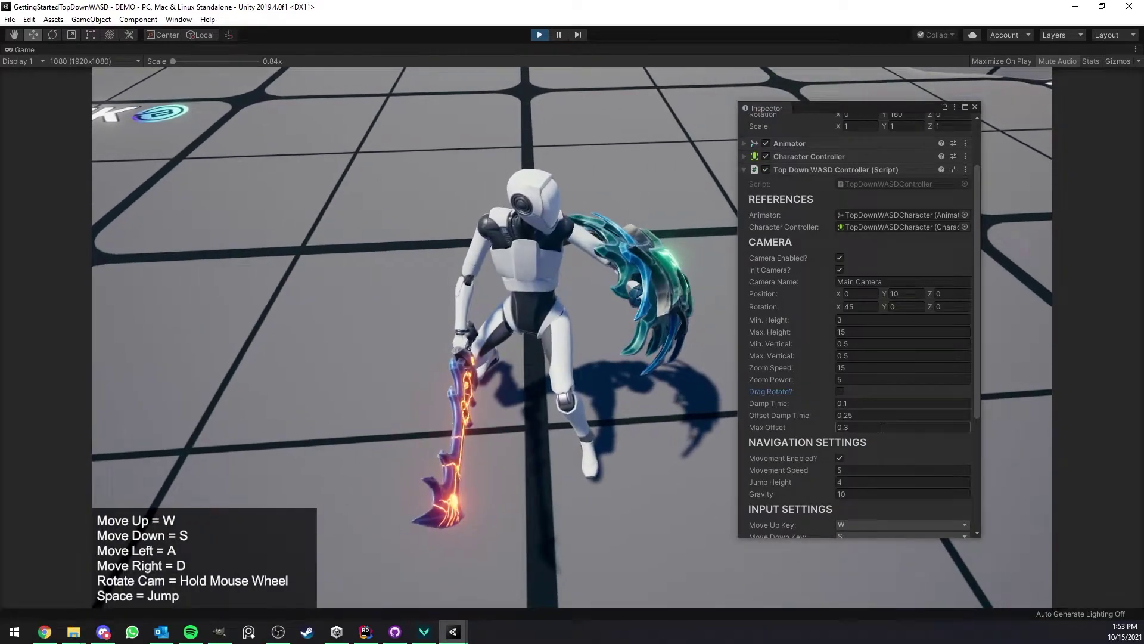
pyautogui.scroll(-5, 565, 509)
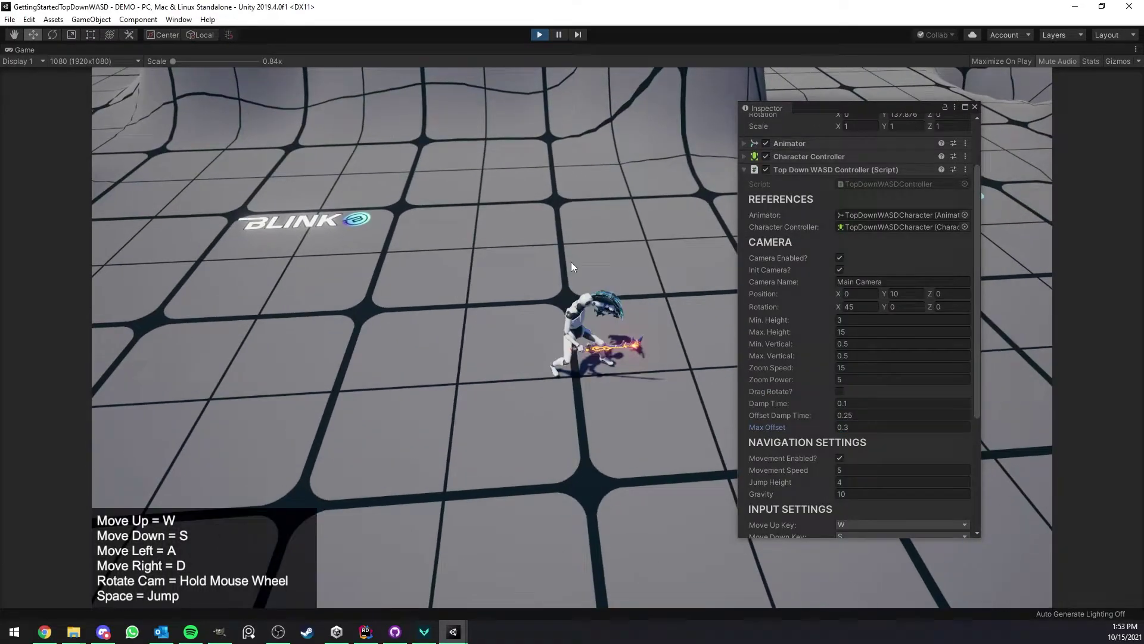
# Zoom the camera in and out, and move the character up, right and left to observe the cursor-based camera offset.
pyautogui.scroll(5, 563, 227)
pyautogui.press('w')
pyautogui.scroll(-5, 575, 277)
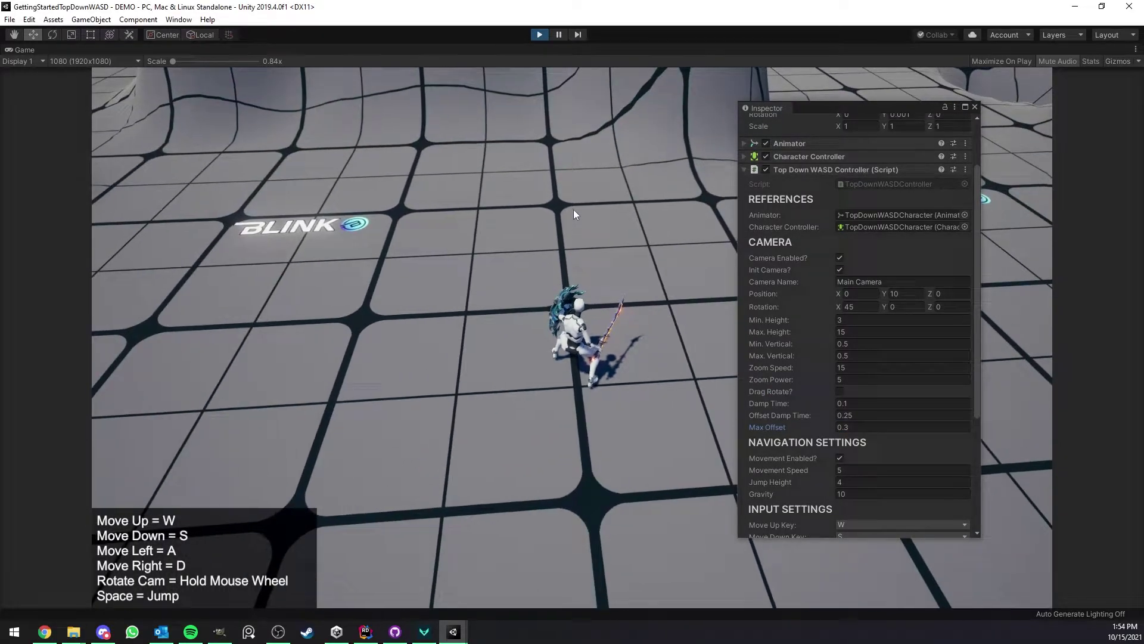
pyautogui.press('d')
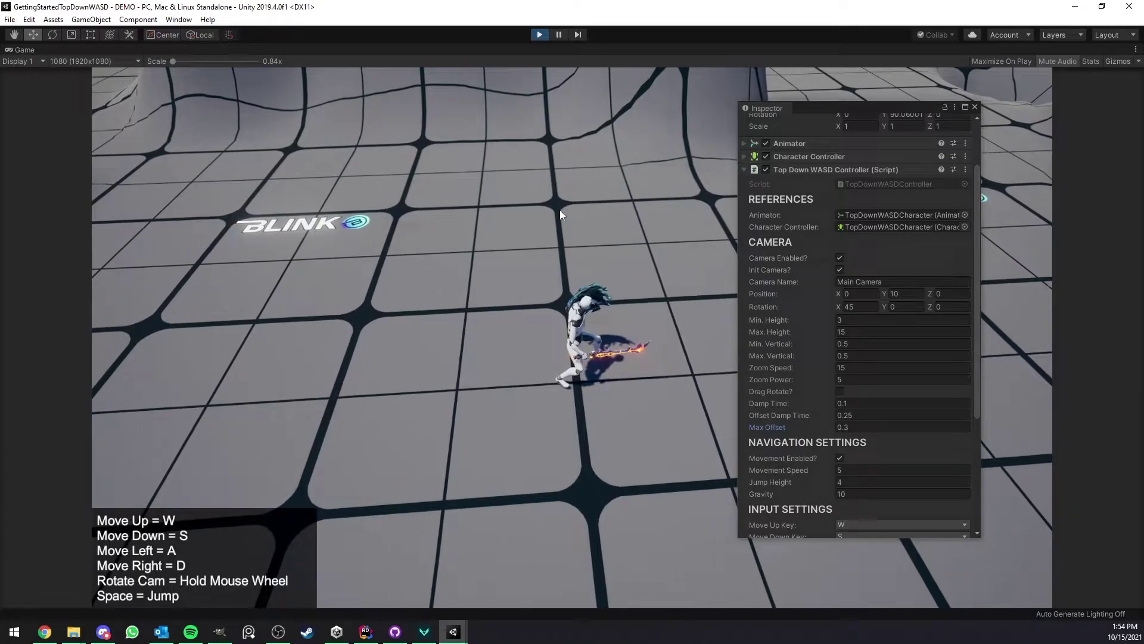
pyautogui.press('a')
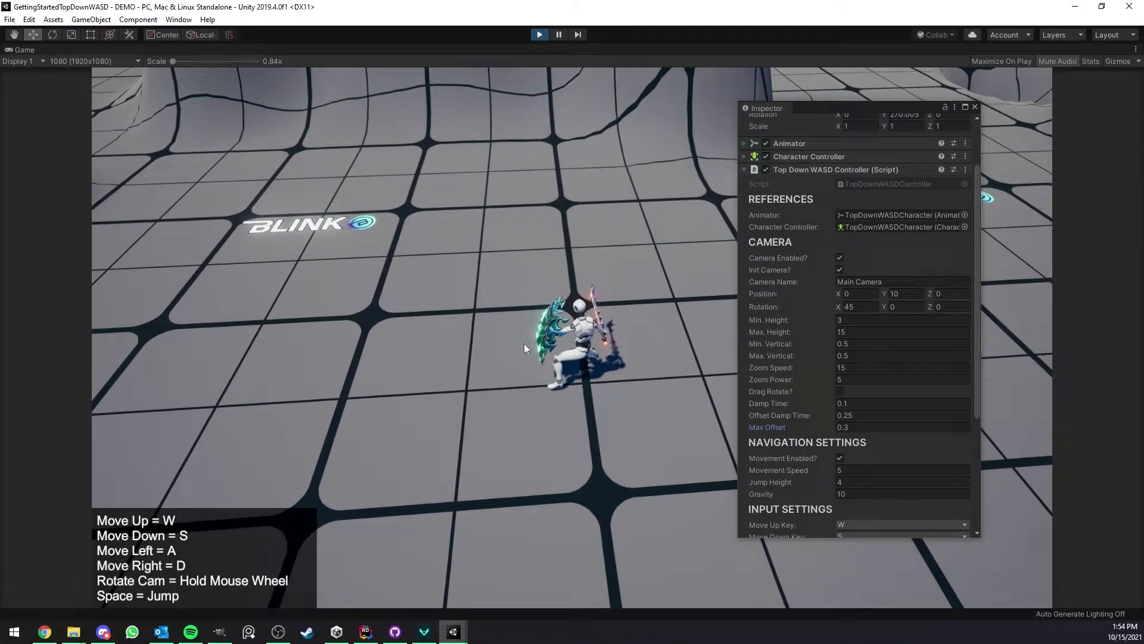
pyautogui.press('d')
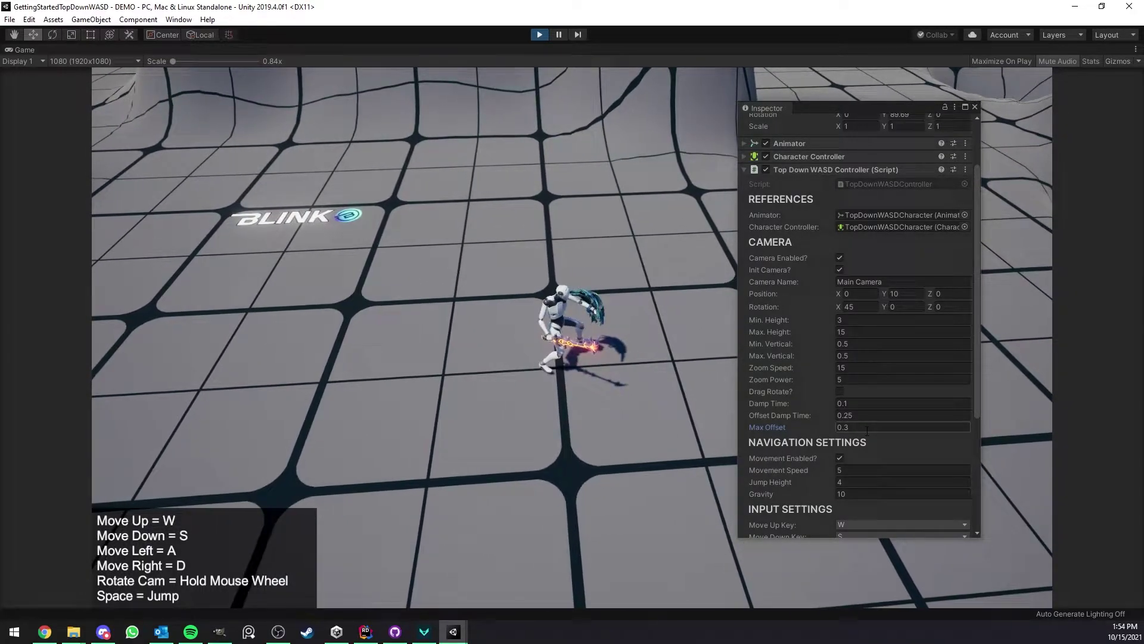
# Set Max Offset to 2 and move the character left, right and down to test the larger camera offset.
pyautogui.write('2')
pyautogui.click(663, 425)
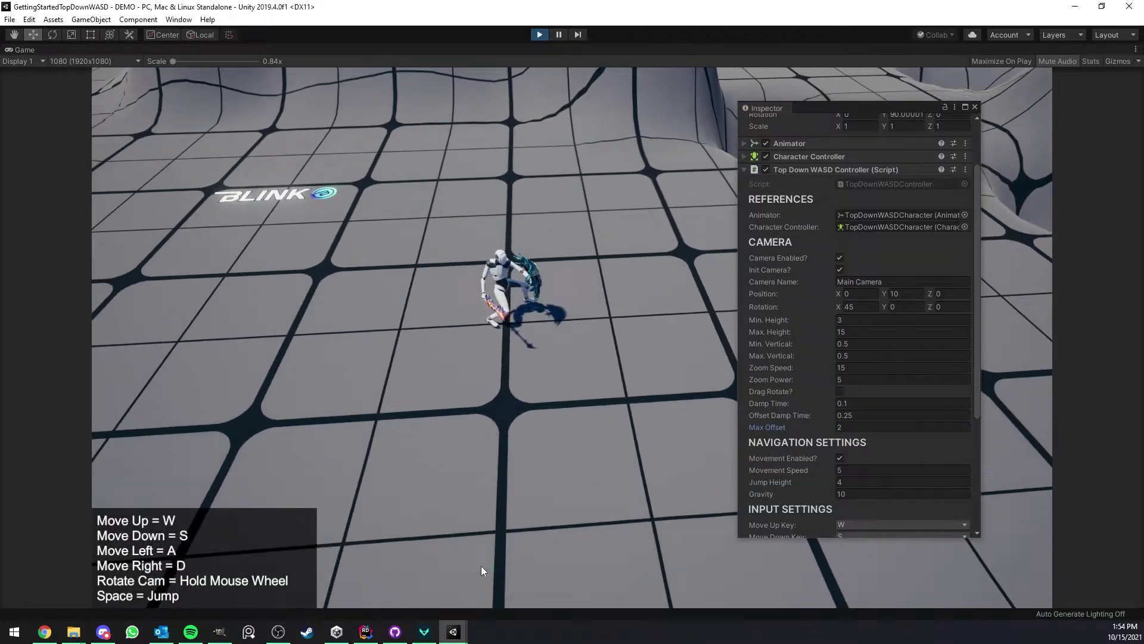
pyautogui.press('a')
pyautogui.press('d')
pyautogui.press('a')
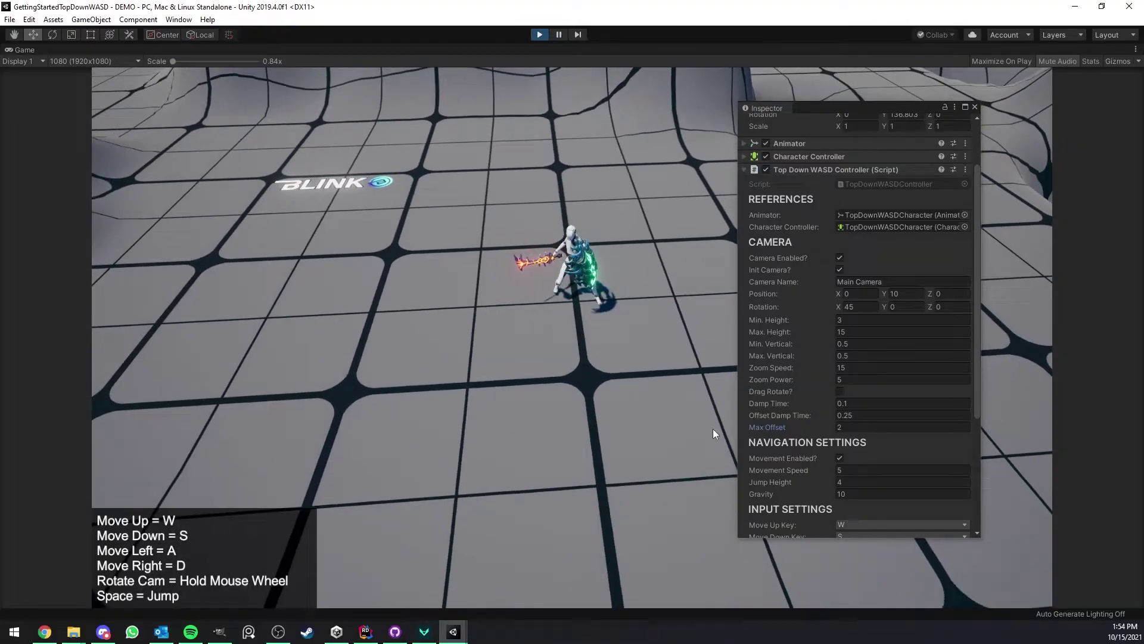
pyautogui.press('d')
pyautogui.press('s')
# Set Offset Damp Time to 1 and move the character up-left and right to test the slower camera offset.
pyautogui.click(881, 416)
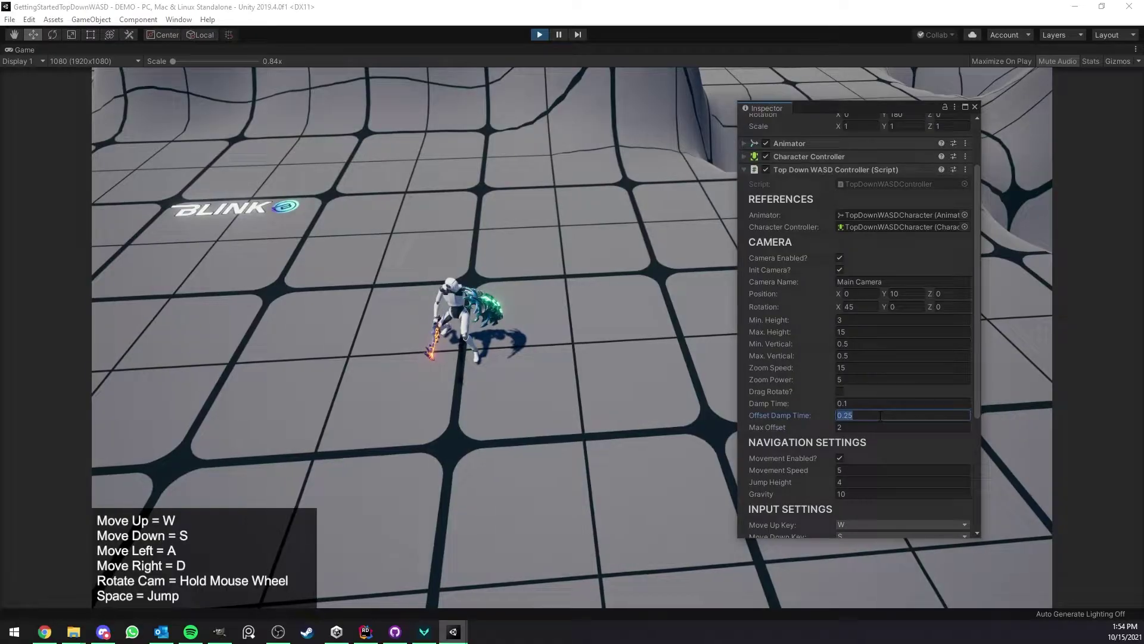
pyautogui.write('1')
pyautogui.click(488, 516)
pyautogui.hotkey('w', 'a')
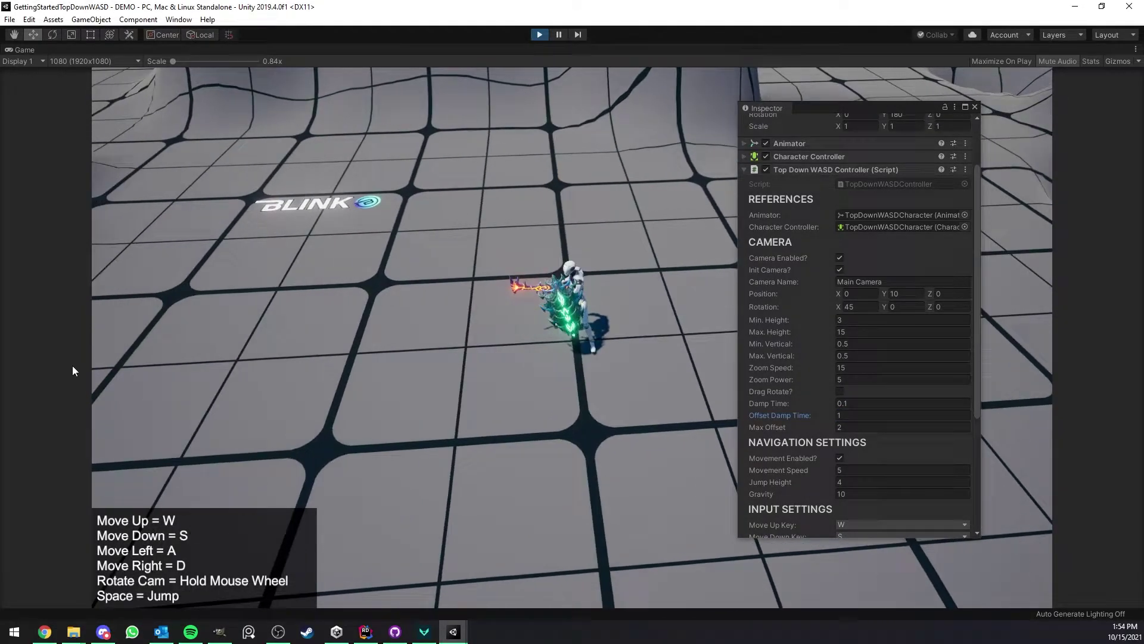
pyautogui.press('d')
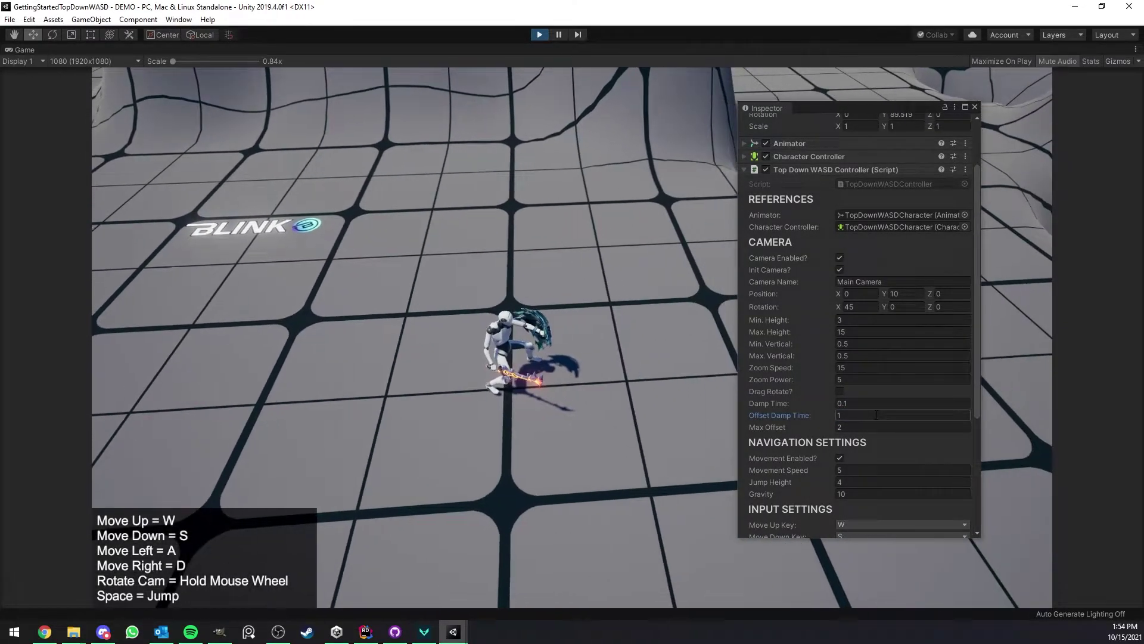
# Undo the last action, restore the Game view to normal size to reselect TopDownWASDCharacter, and maximize the Game view again.
pyautogui.click(881, 425)
pyautogui.hotkey('ctrl', 'z')
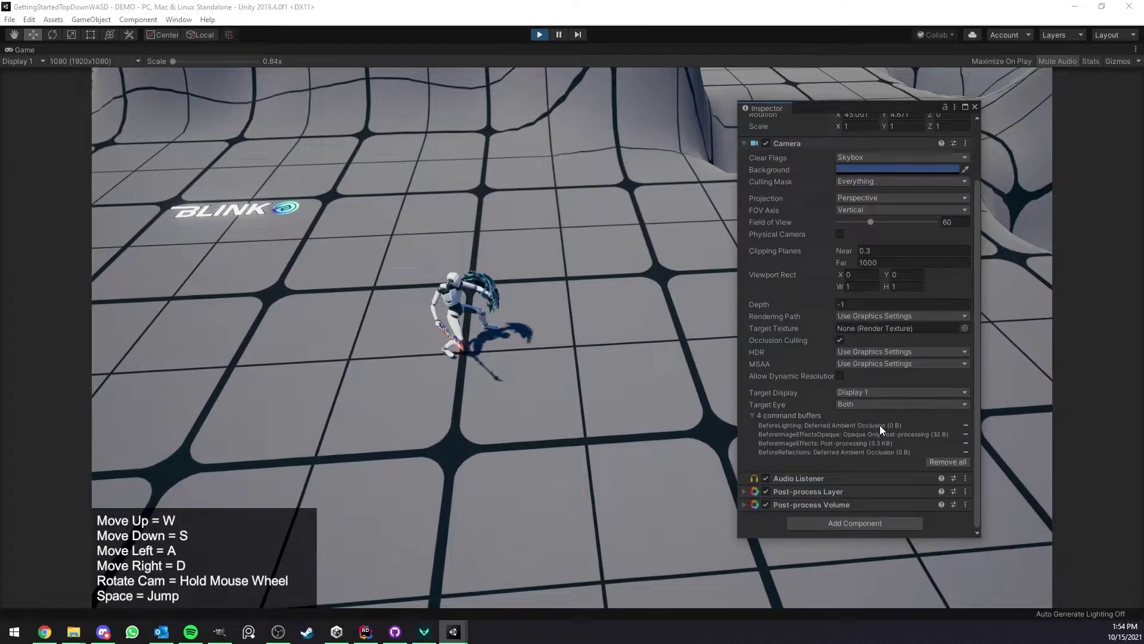
pyautogui.rightClick(27, 50)
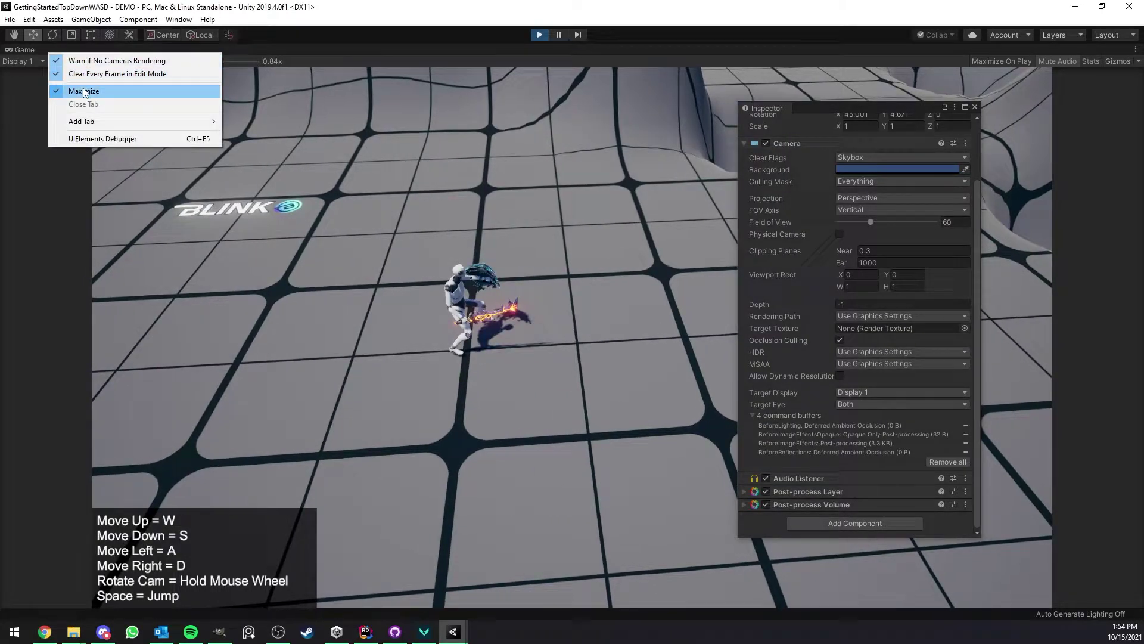
pyautogui.click(89, 90)
pyautogui.moveTo(802, 111); pyautogui.dragTo(787, 222)
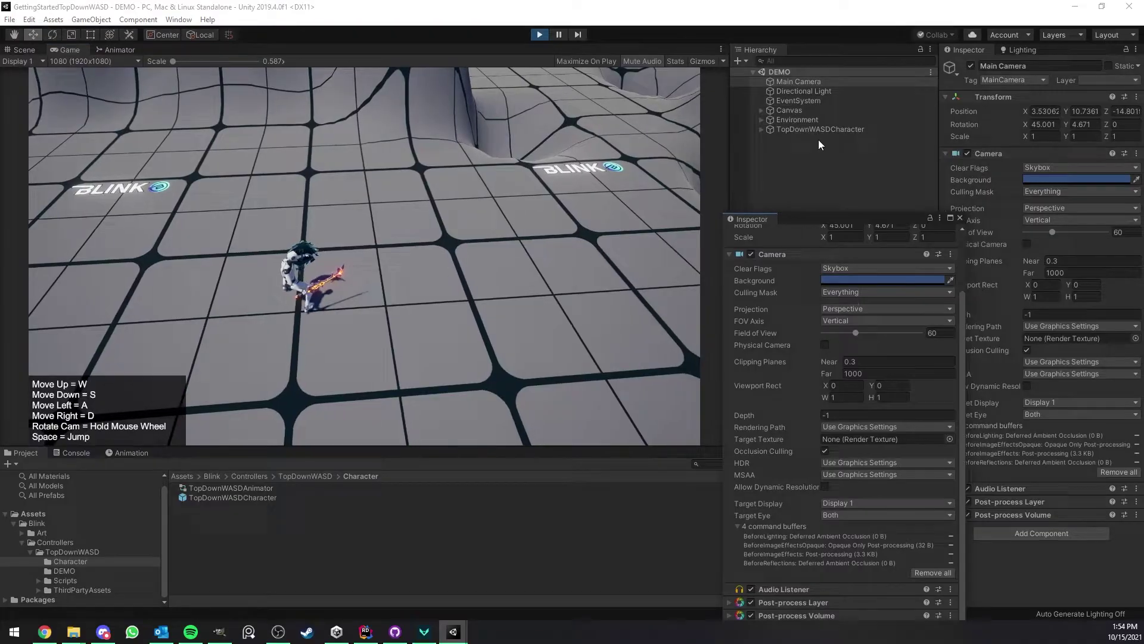
pyautogui.click(817, 130)
pyautogui.rightClick(69, 48)
pyautogui.click(89, 85)
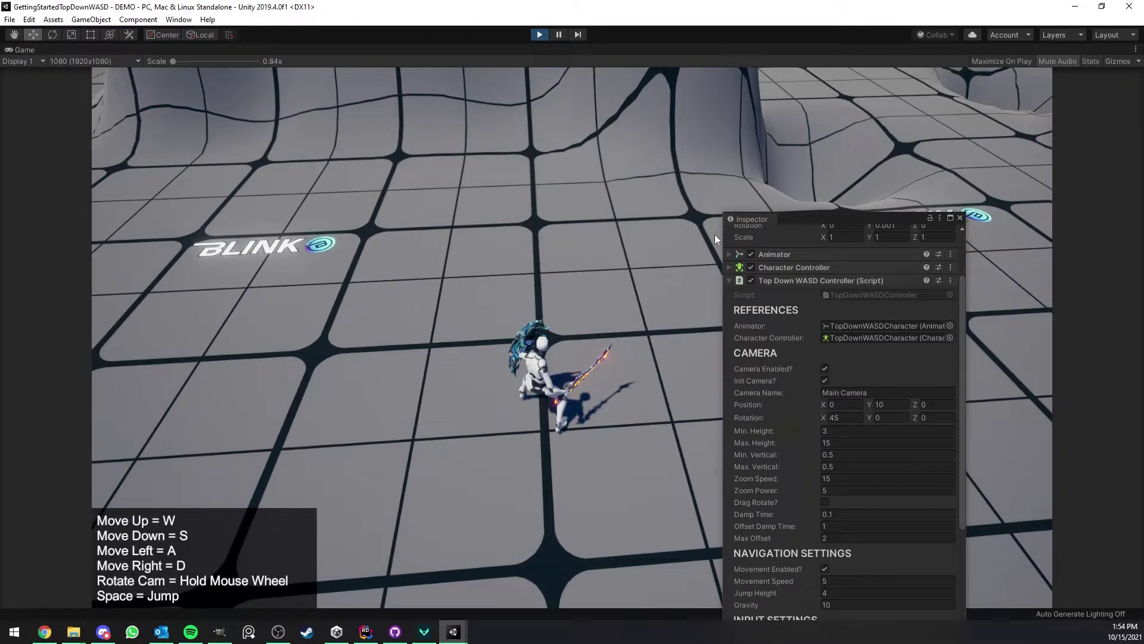
# Reposition the floating Inspector clear of the character, and set Offset Damp Time to 0.25 and Max Offset to 0.3.
pyautogui.moveTo(793, 215); pyautogui.dragTo(841, 124)
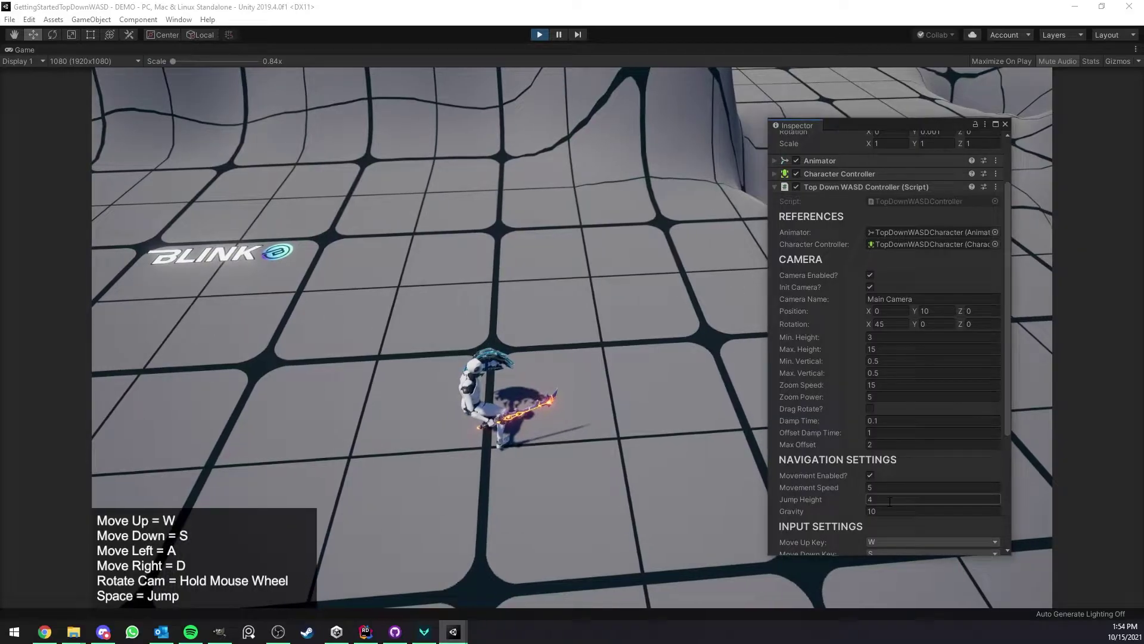
pyautogui.scroll(-3, 886, 440)
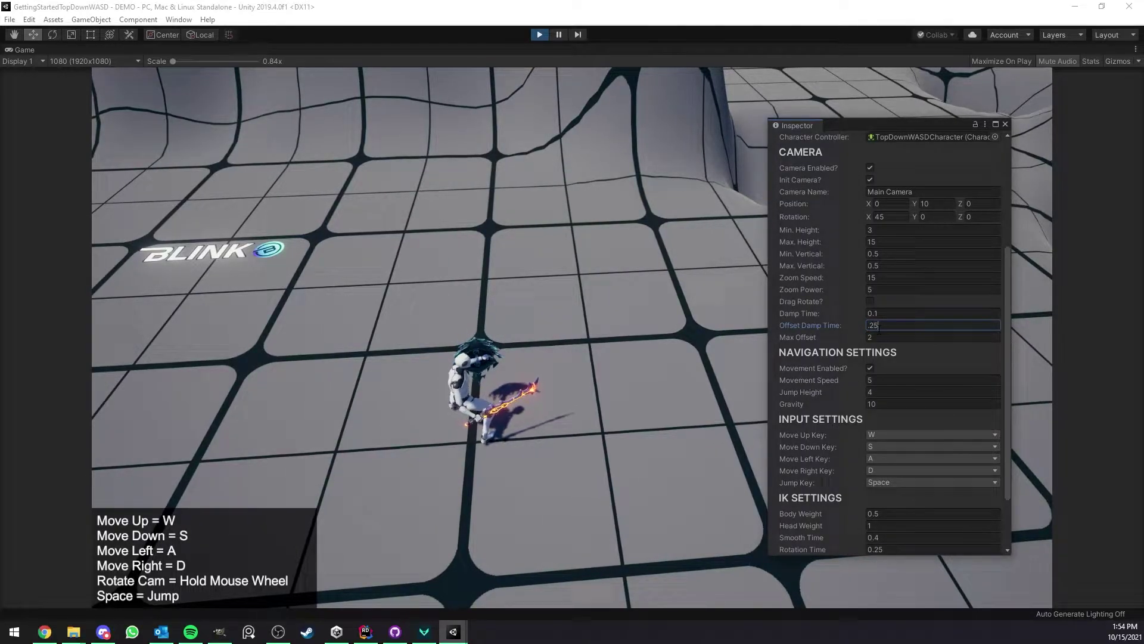
pyautogui.write('0.3')
pyautogui.press('Return')
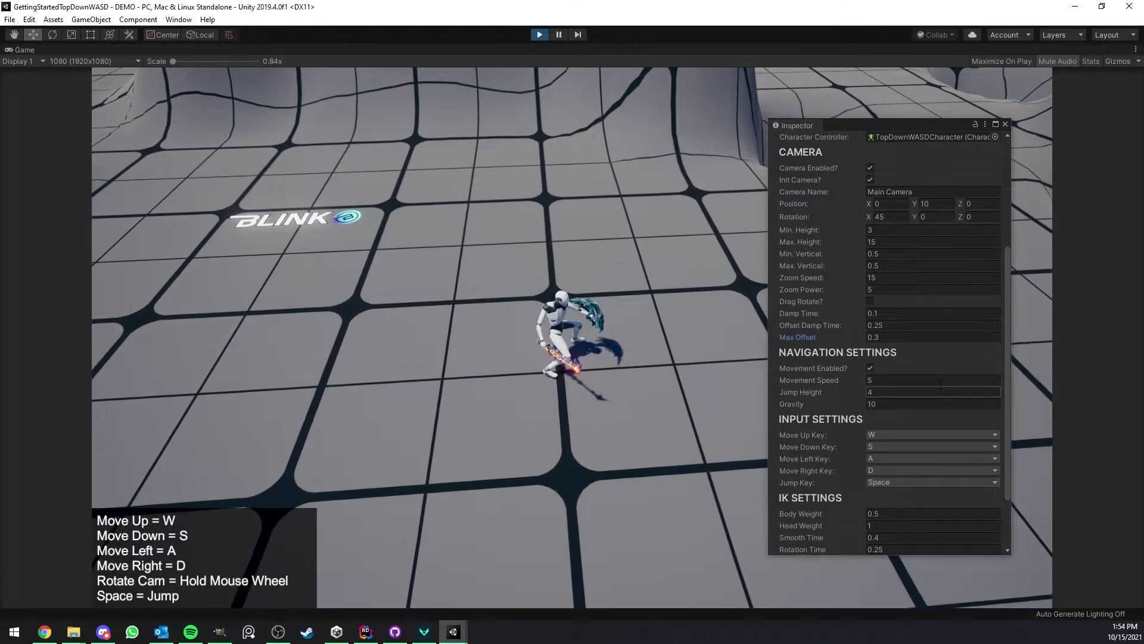
# Toggle Movement Enabled off and back on, and set Jump Height to 15 to test a higher jump.
pyautogui.click(870, 368)
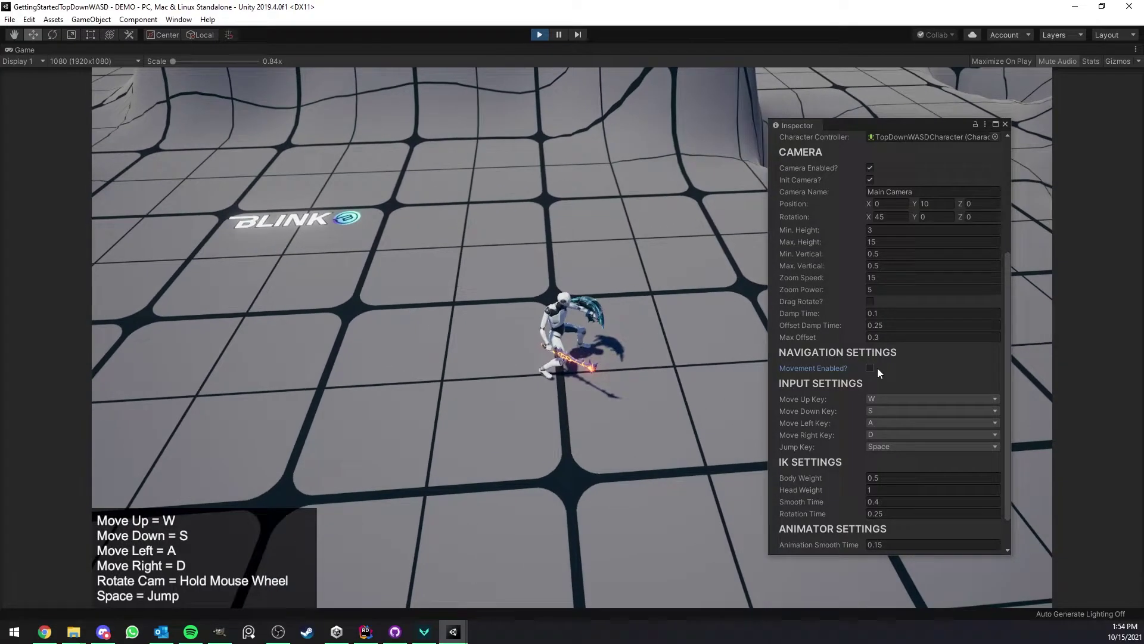
pyautogui.click(871, 368)
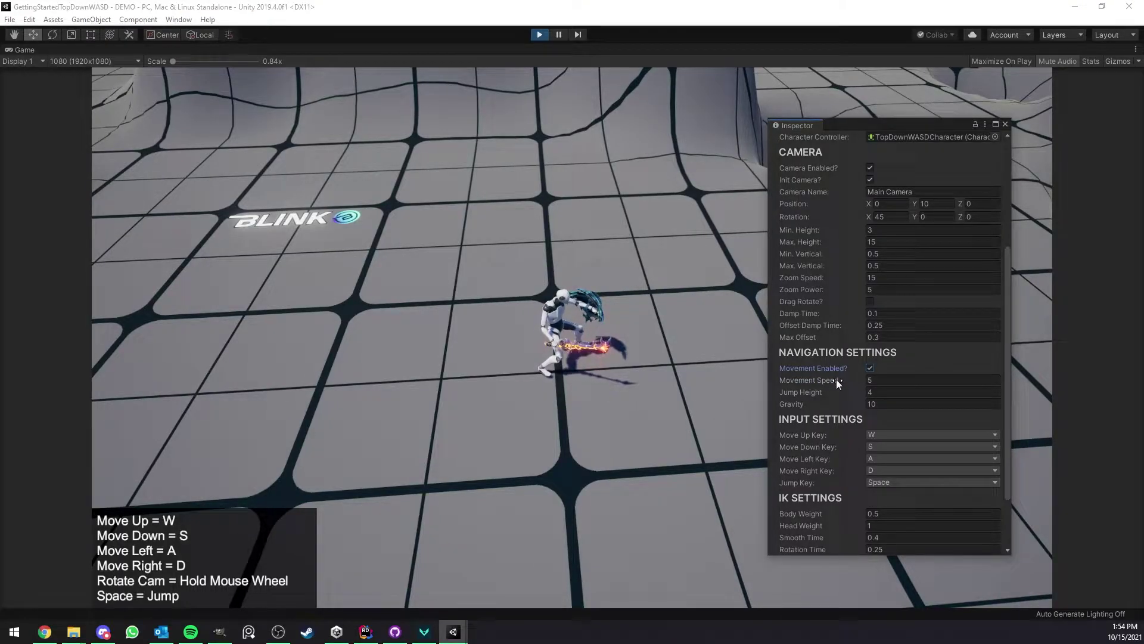
pyautogui.click(888, 392)
pyautogui.write('1')
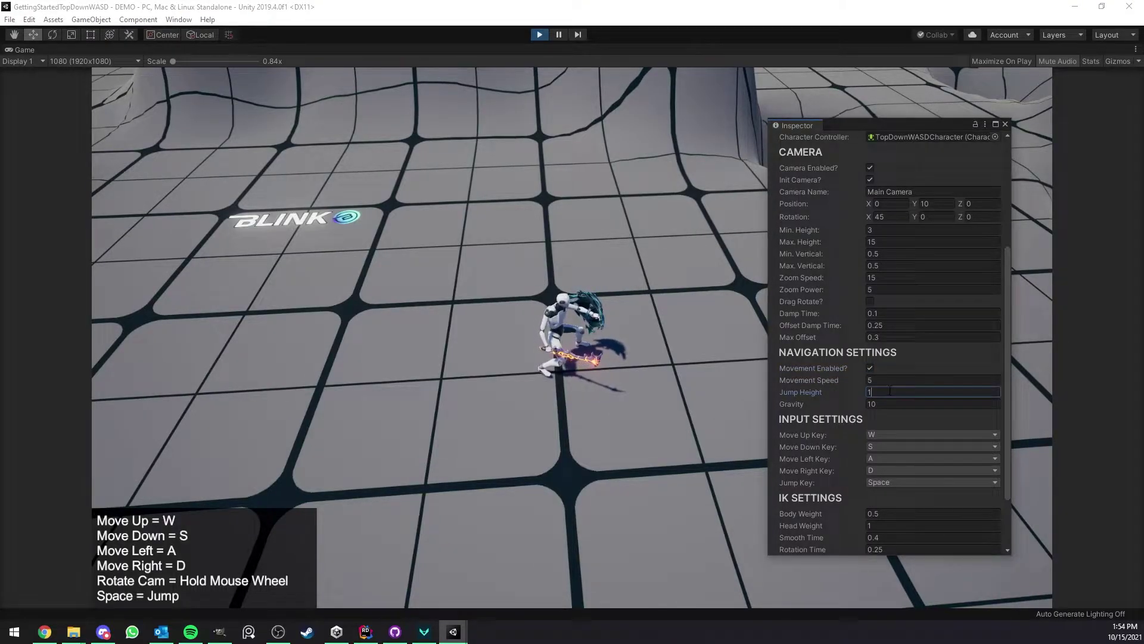
pyautogui.write('5')
pyautogui.click(542, 496)
pyautogui.press('space')
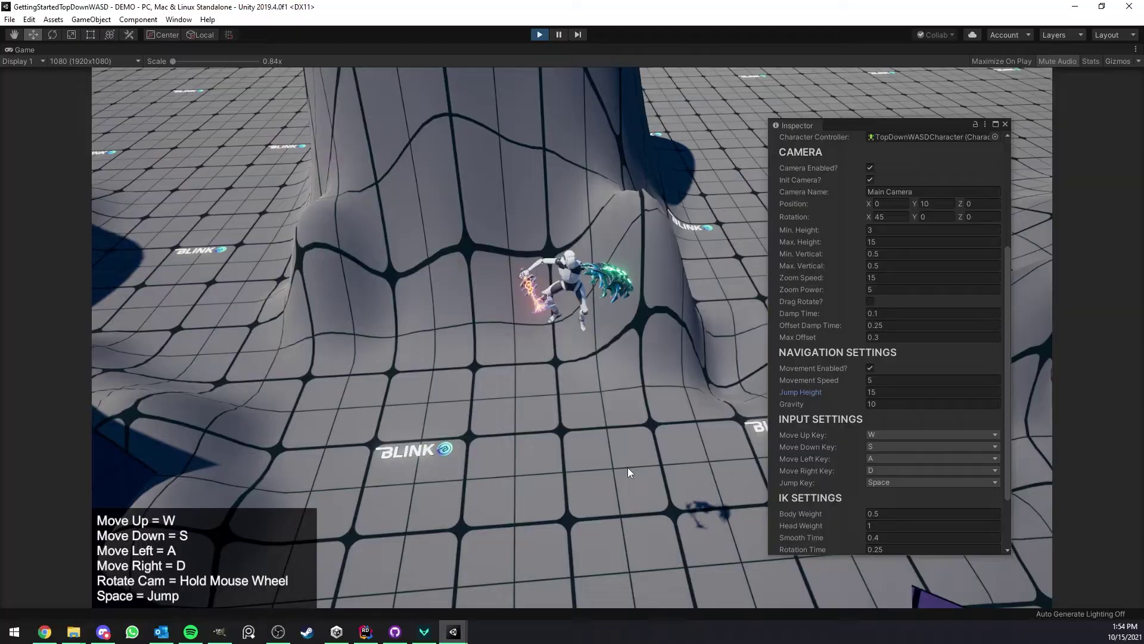
# Set Jump Height back to 4 in the controller's navigation settings.
pyautogui.click(889, 392)
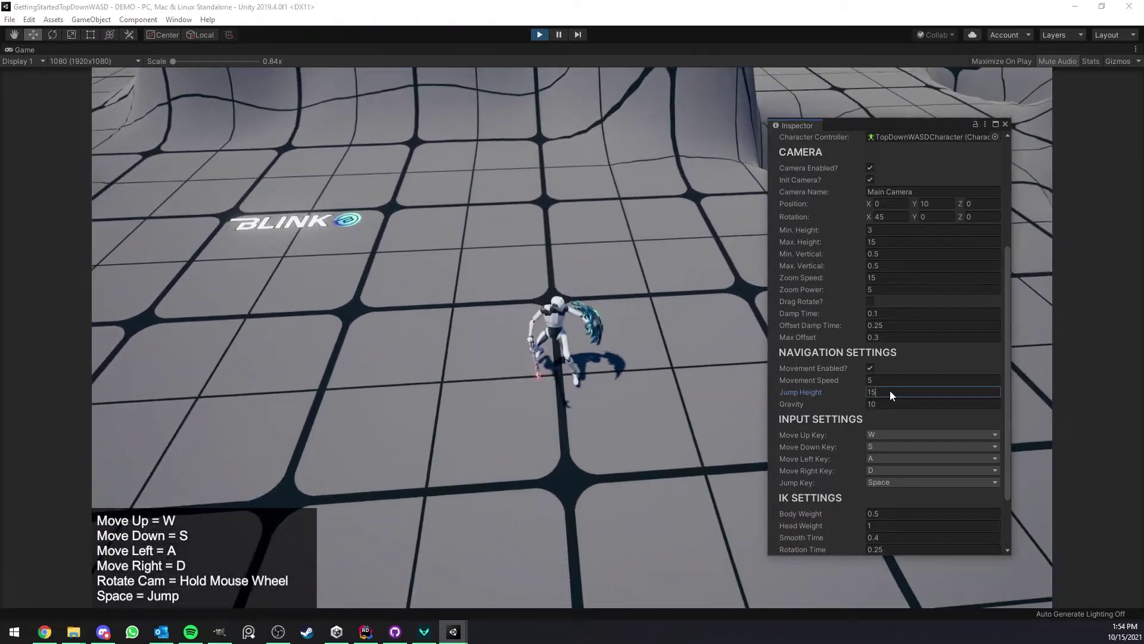
pyautogui.press('BackSpace')
pyautogui.press('BackSpace')
pyautogui.write('4')
pyautogui.click(699, 517)
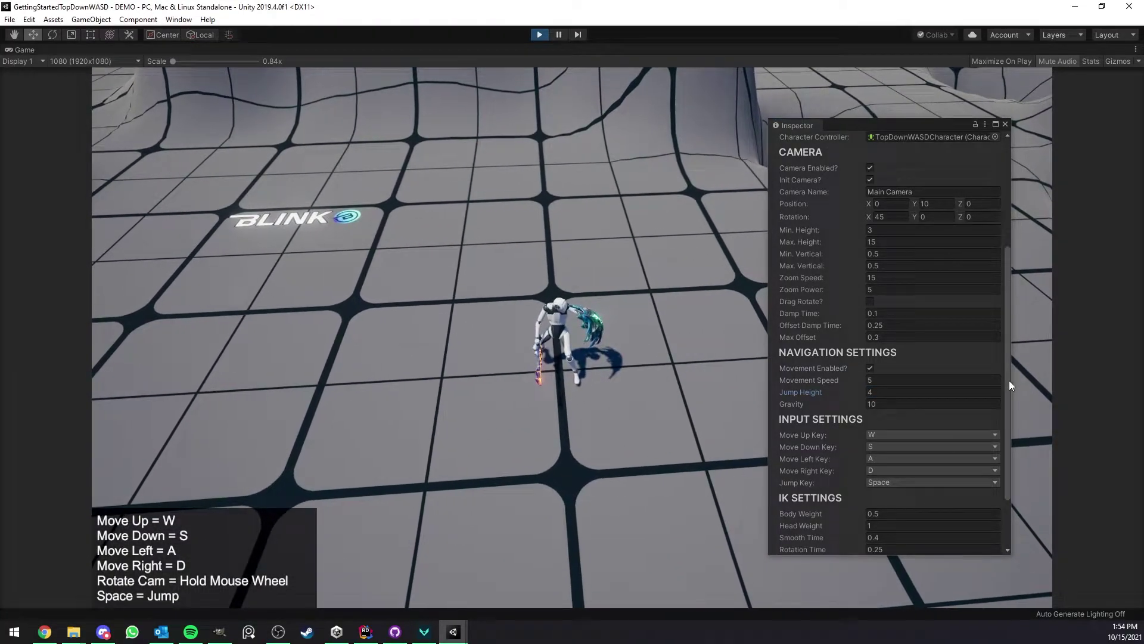
# Set Body Weight in the IK settings to 0 and to 1, comparing how the character's body follows the pointer.
pyautogui.moveTo(1009, 382); pyautogui.dragTo(1011, 430)
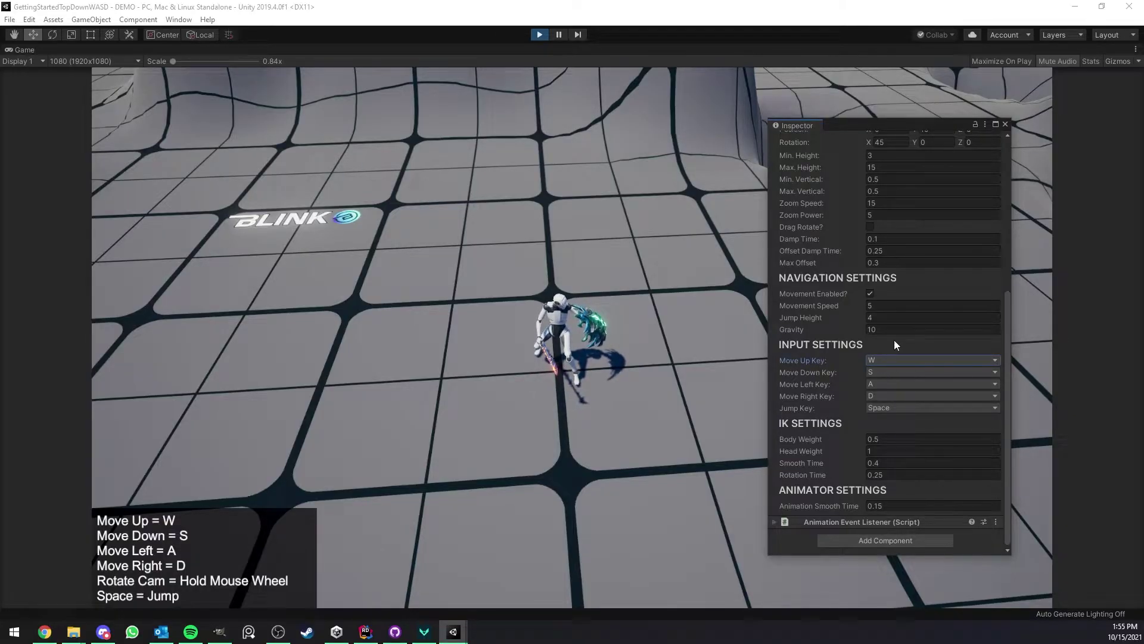
pyautogui.scroll(6, 882, 328)
pyautogui.scroll(-6, 867, 363)
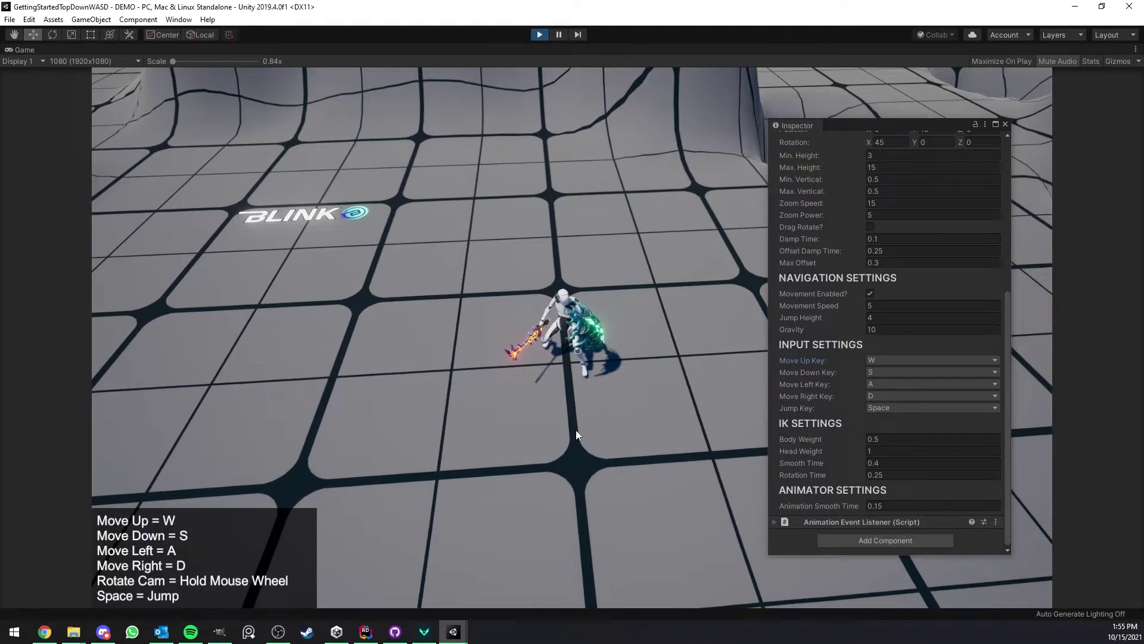
pyautogui.scroll(5, 576, 431)
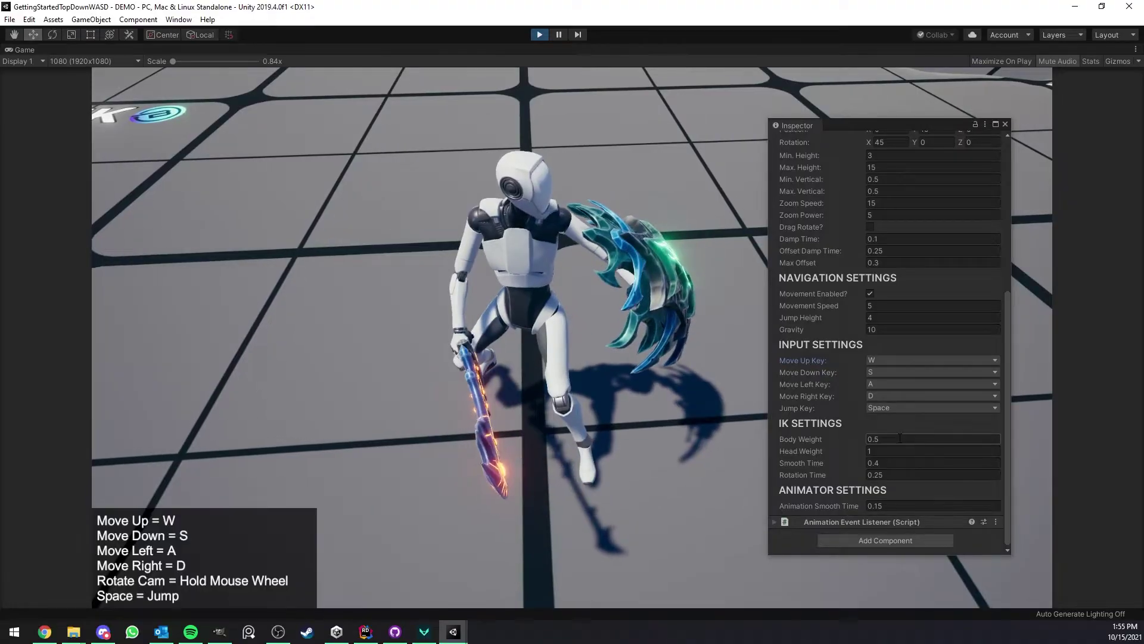
pyautogui.click(899, 440)
pyautogui.write('0')
pyautogui.click(578, 549)
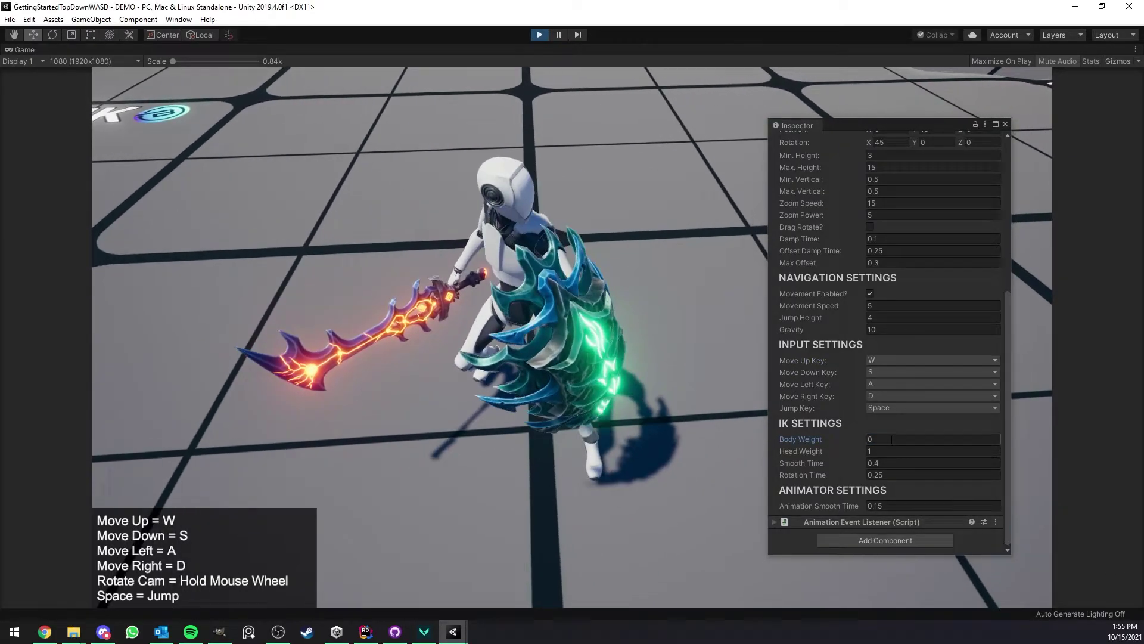
pyautogui.click(869, 439)
pyautogui.write('1')
pyautogui.press('Return')
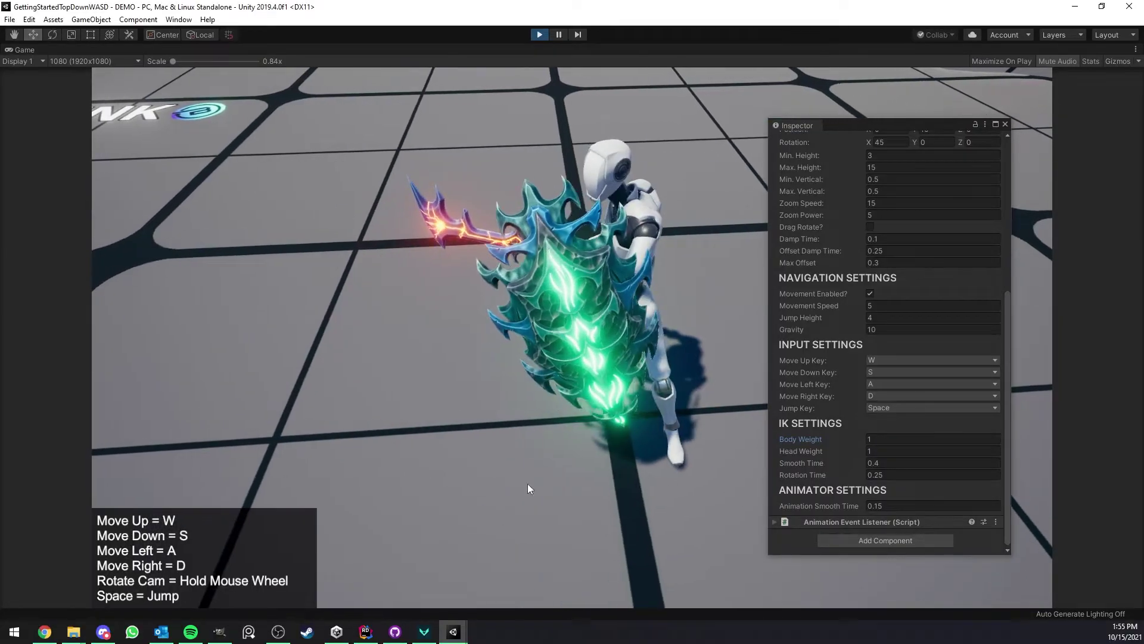
# Set the IK Body Weight to 0.3 and check how the character follows the pointer.
pyautogui.click(886, 439)
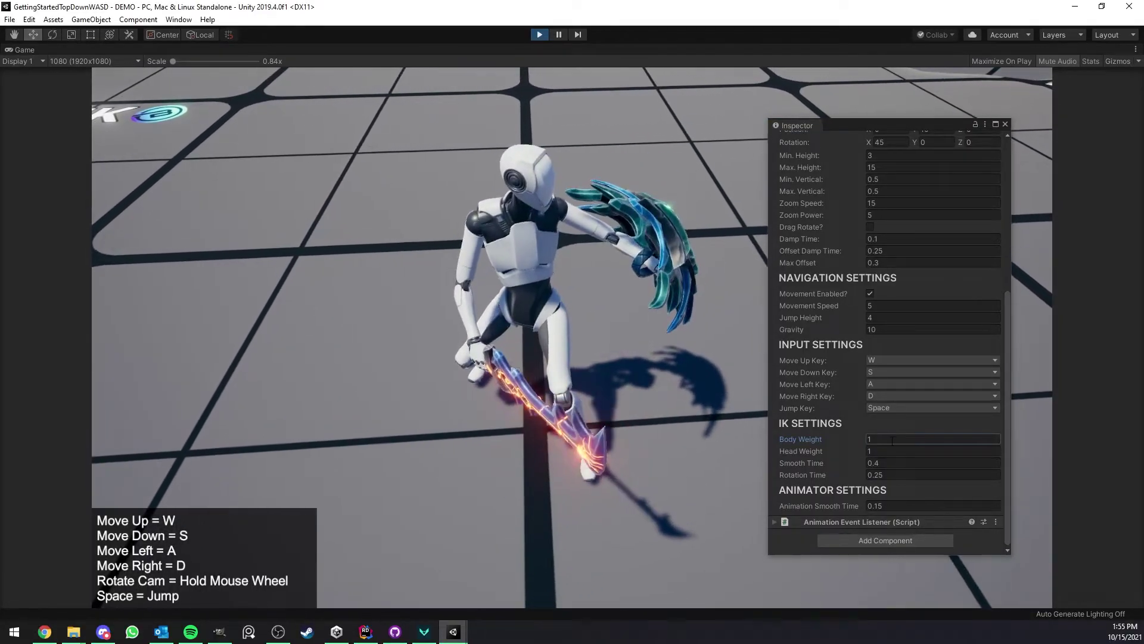
pyautogui.write('.32')
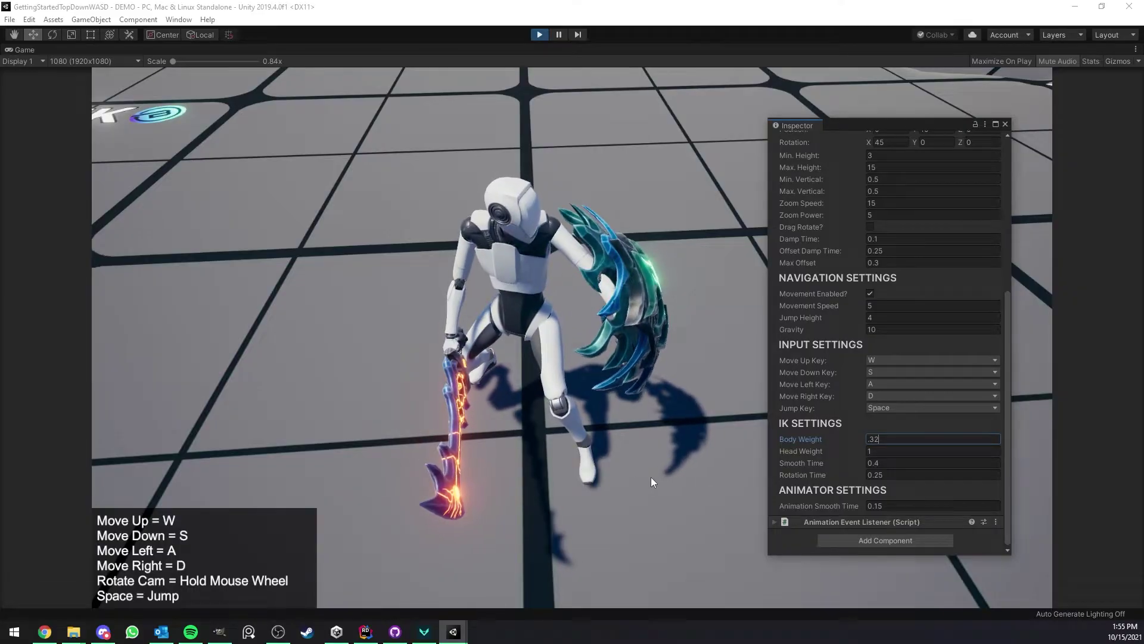
pyautogui.press('BackSpace')
pyautogui.click(558, 534)
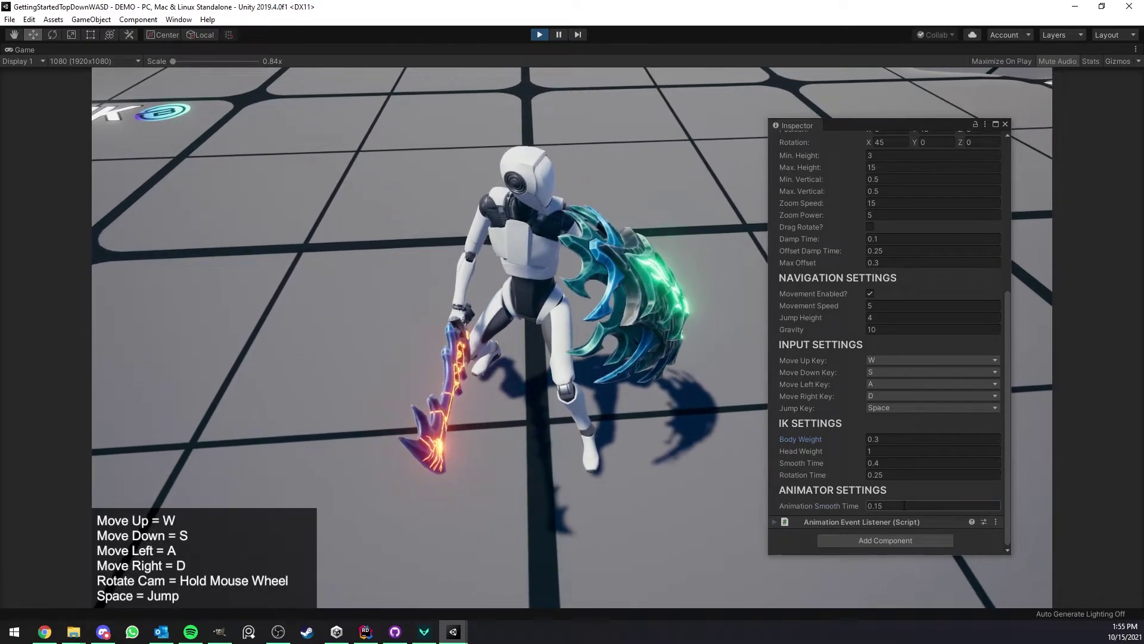
# Set Animation Smooth Time to 0 and move the character in all directions to test unsmoothed animation transitions.
pyautogui.click(904, 506)
pyautogui.write('0')
pyautogui.click(573, 521)
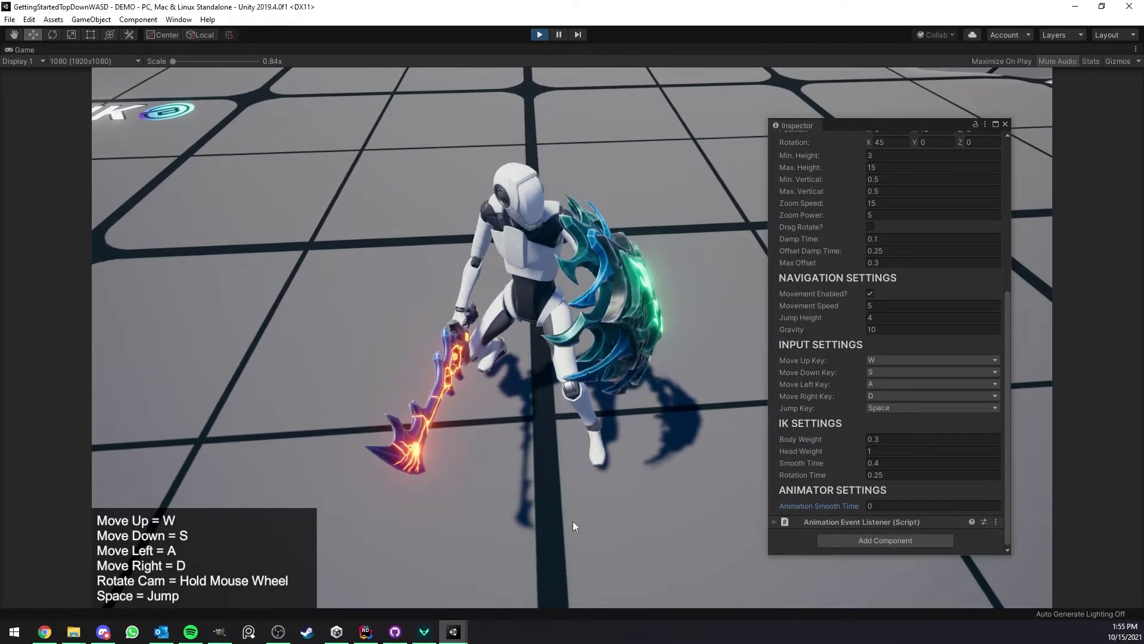
pyautogui.press('w')
pyautogui.scroll(-5, 599, 447)
pyautogui.scroll(2, 608, 409)
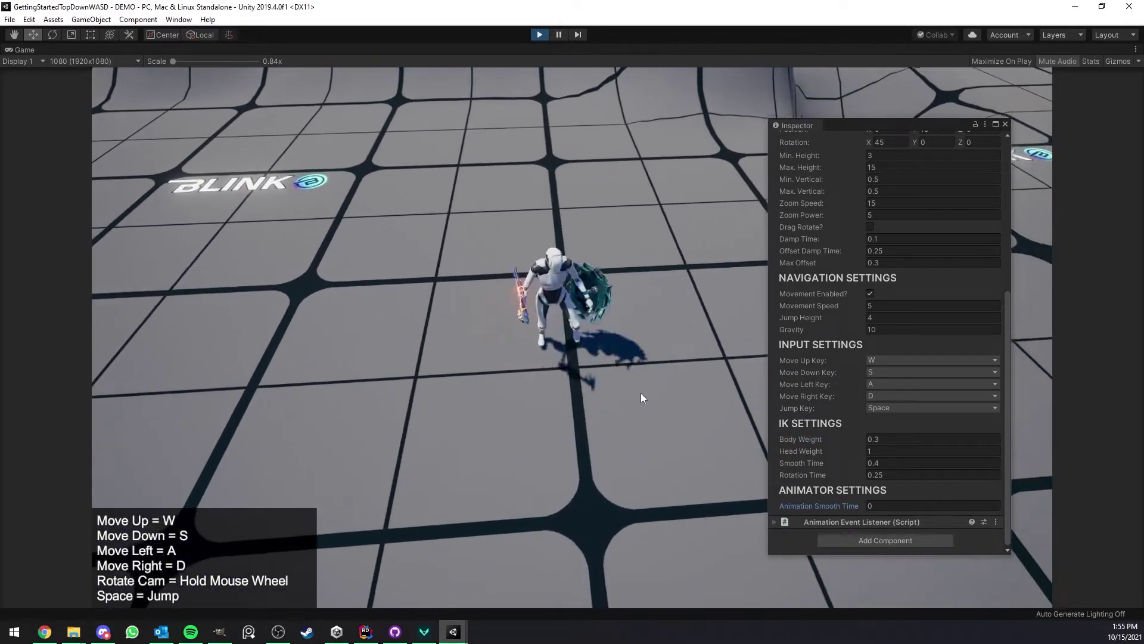
pyautogui.press('a')
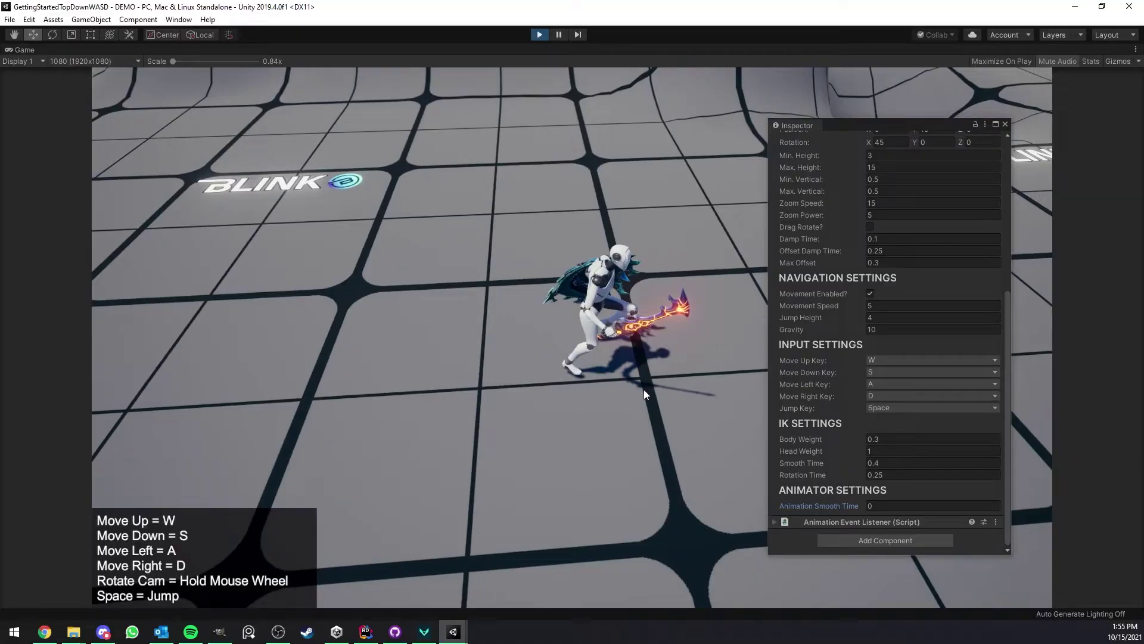
pyautogui.press('d')
pyautogui.press('a')
pyautogui.press('d')
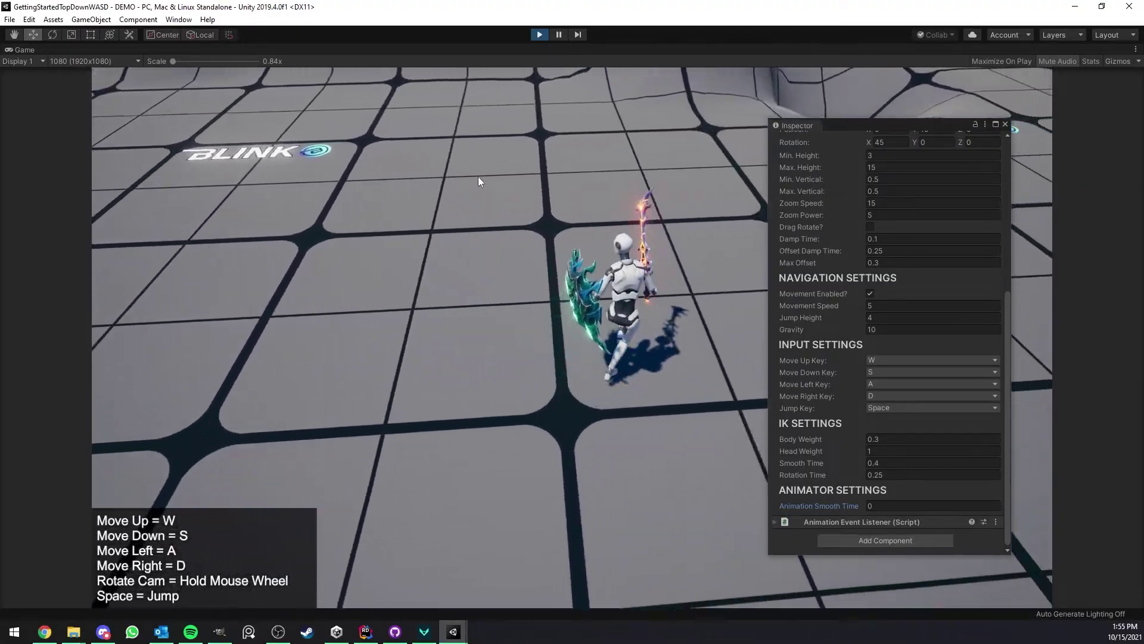
pyautogui.press('a')
pyautogui.press('d')
pyautogui.press('w')
pyautogui.press('a')
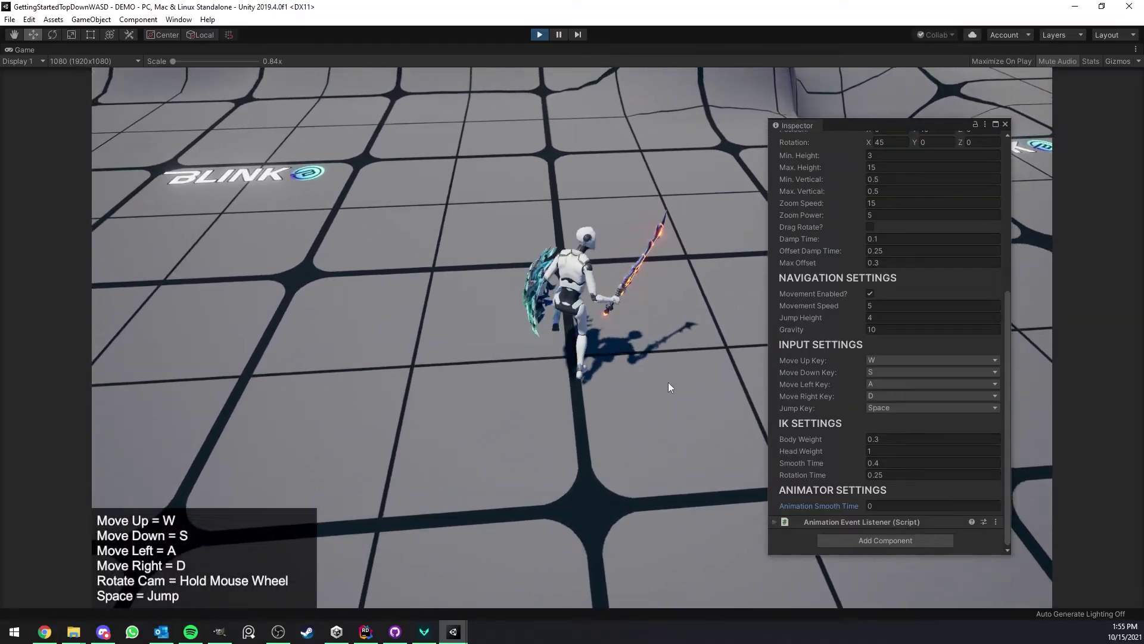
pyautogui.press('s')
pyautogui.press('d')
pyautogui.press('a')
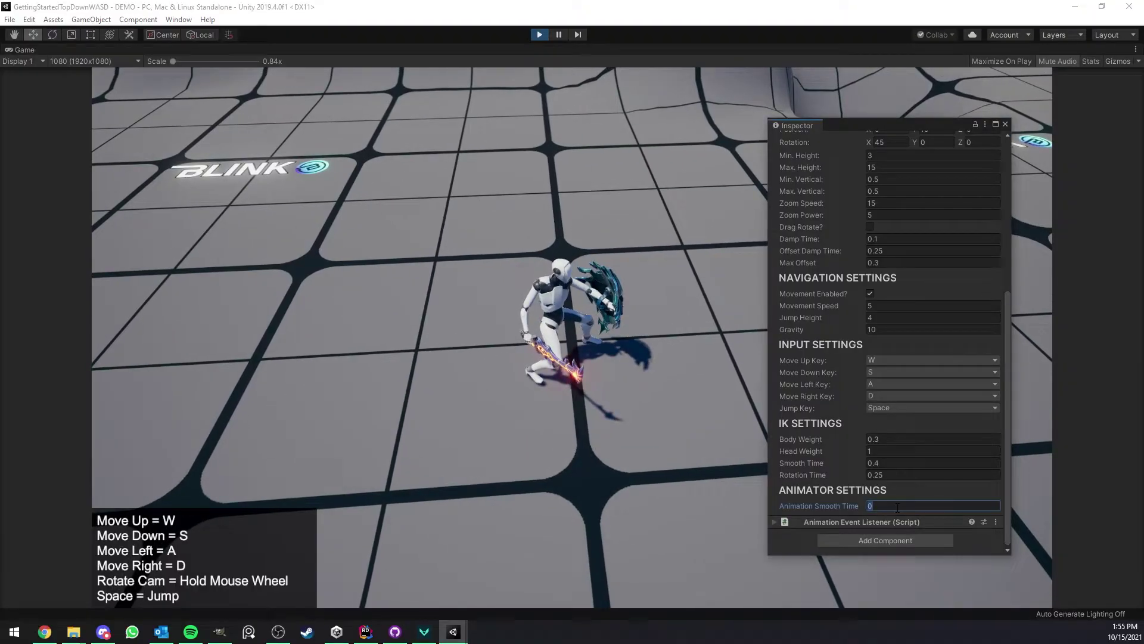
# Set Animation Smooth Time to 0.2 and move the character in all directions to test the smoother transitions.
pyautogui.click(527, 498)
pyautogui.press('a')
pyautogui.press('d')
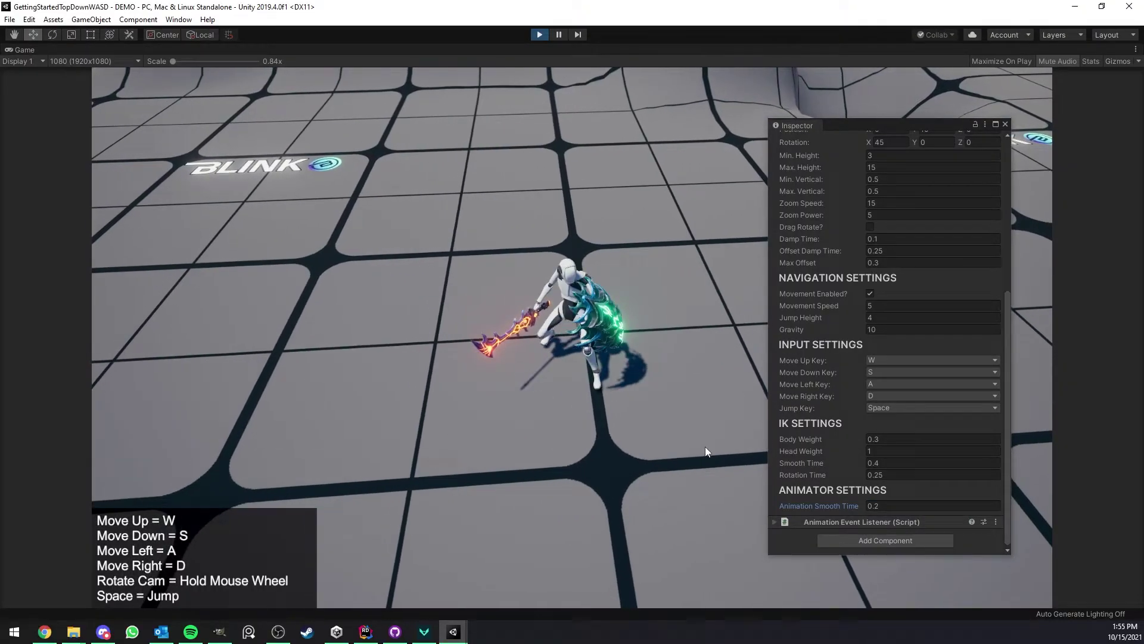
pyautogui.press('d')
pyautogui.press('a')
pyautogui.press('s')
pyautogui.press('d')
pyautogui.press('w')
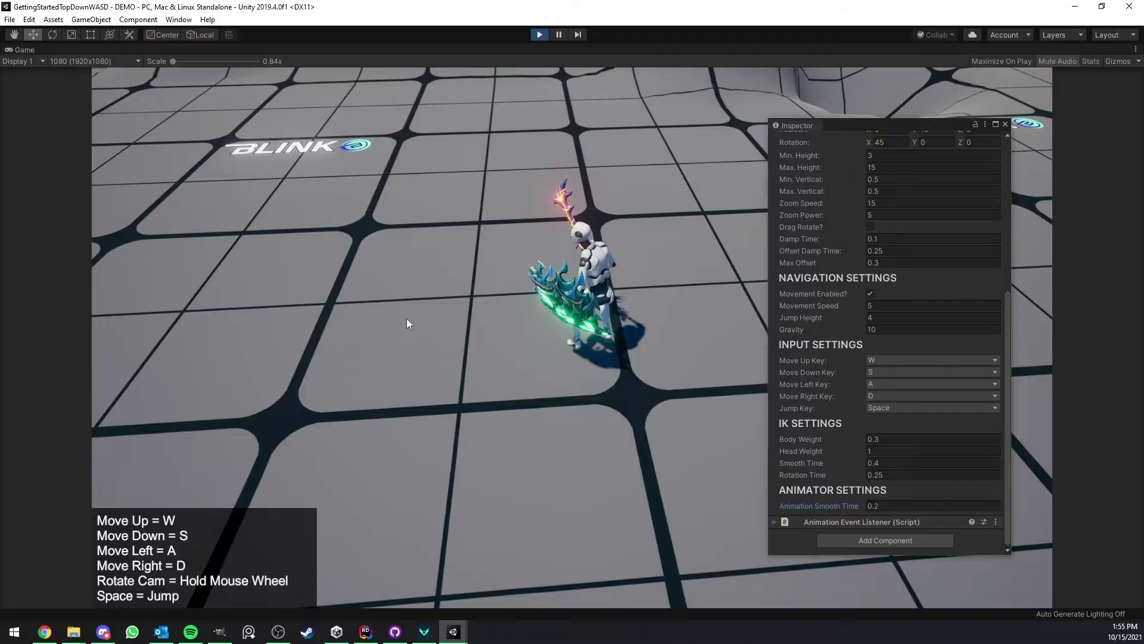
pyautogui.press('a')
pyautogui.press('s')
pyautogui.press('d')
pyautogui.press('w')
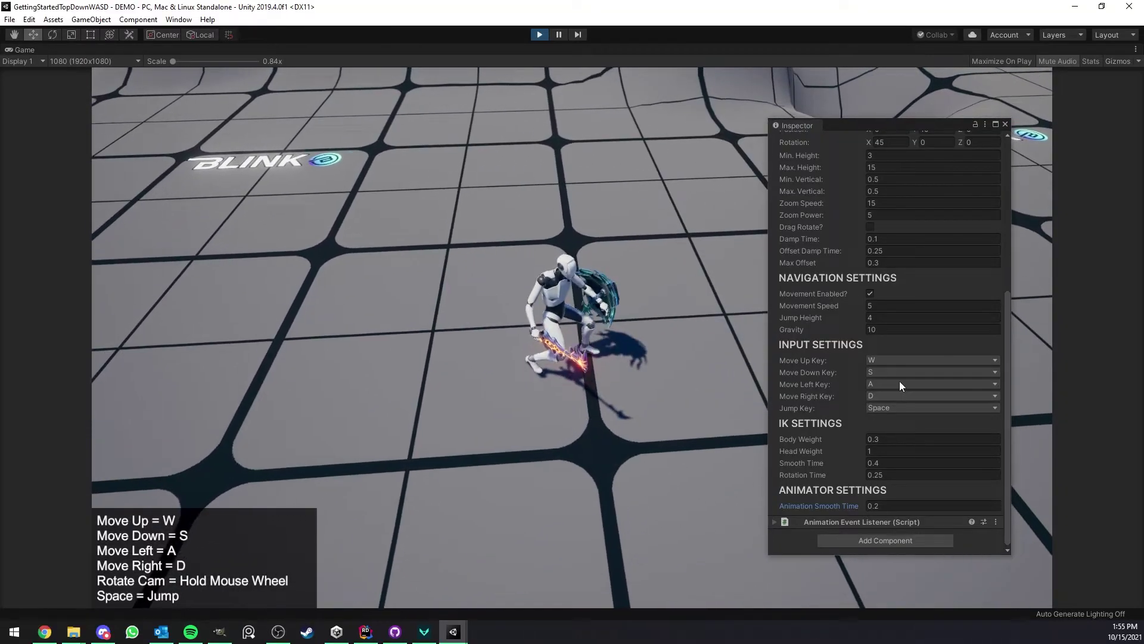
pyautogui.press('a')
# Restore the Game view to normal size and close the floating Inspector.
pyautogui.rightClick(40, 45)
pyautogui.click(92, 89)
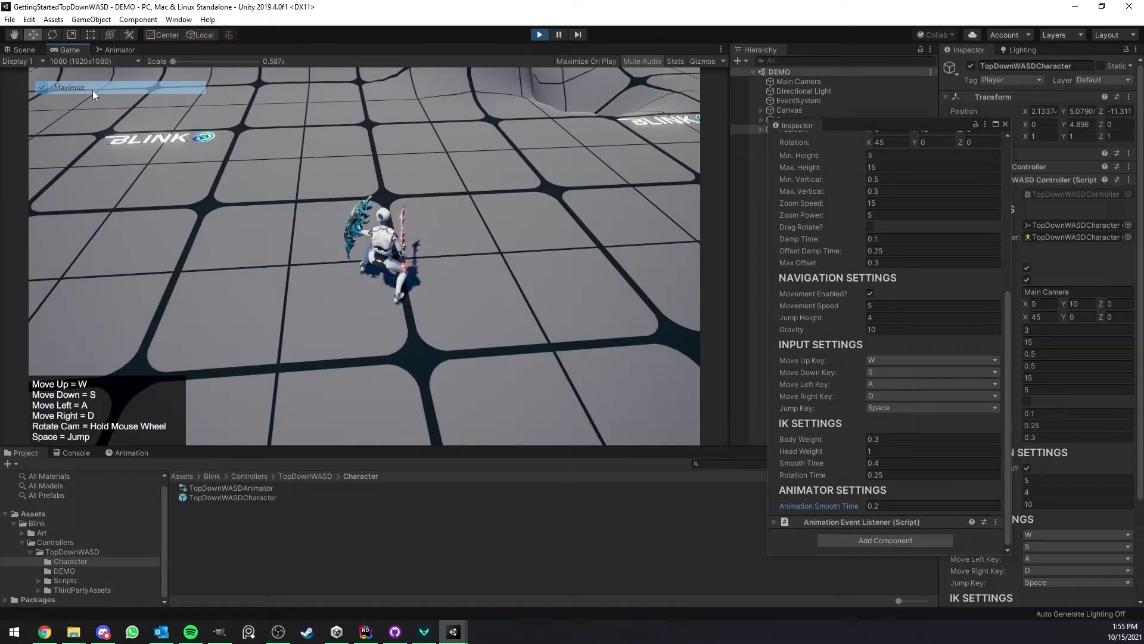
pyautogui.rightClick(812, 125)
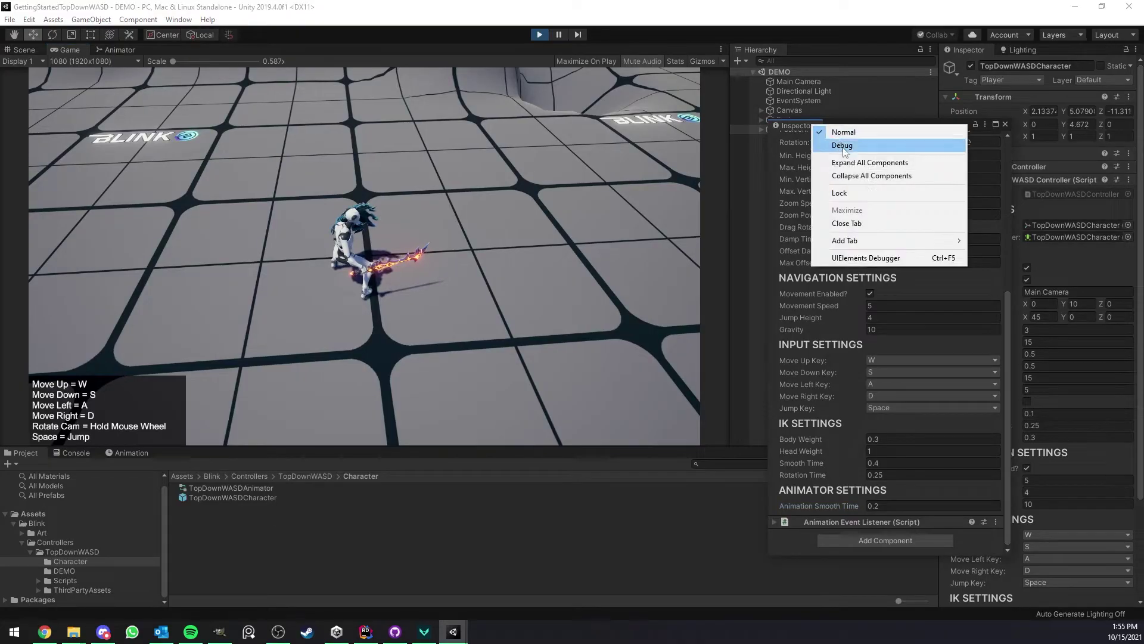
pyautogui.click(851, 224)
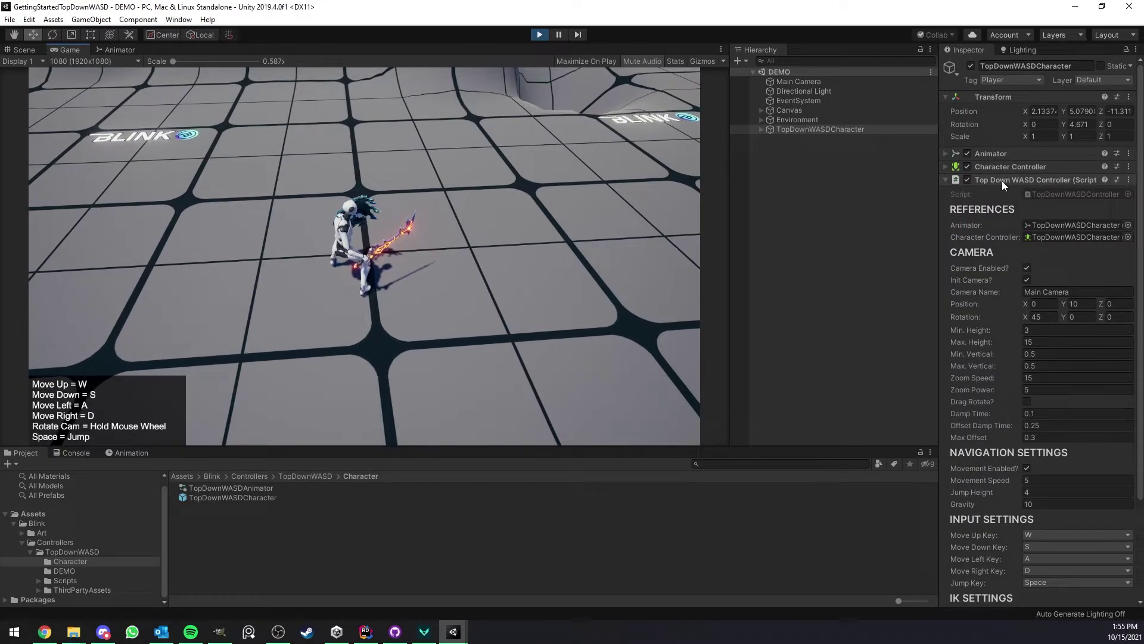
# Exit Play mode and widen the docked Inspector slightly to review the TopDownWASDCharacter settings.
pyautogui.click(888, 194)
pyautogui.click(539, 35)
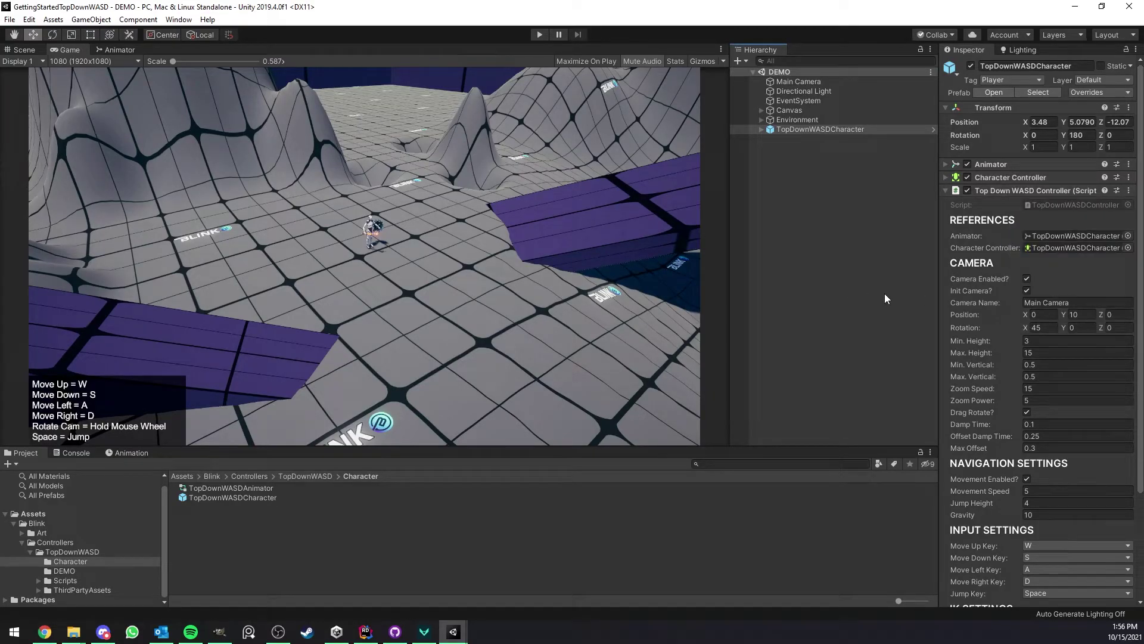
pyautogui.moveTo(939, 283); pyautogui.dragTo(922, 279)
pyautogui.scroll(-3, 994, 331)
pyautogui.scroll(3, 994, 331)
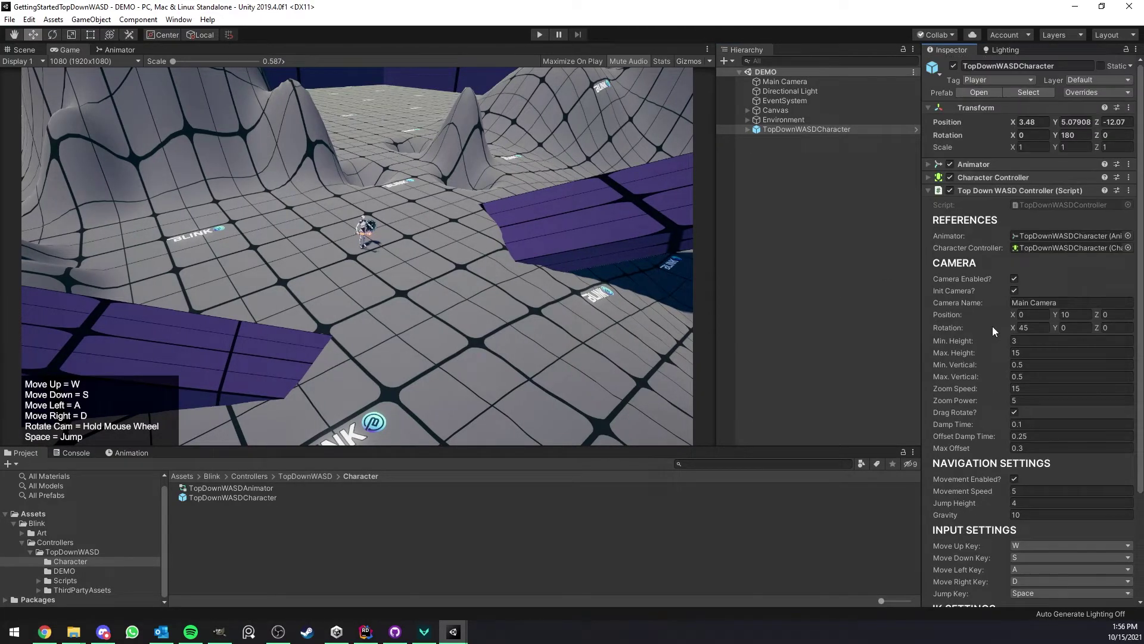